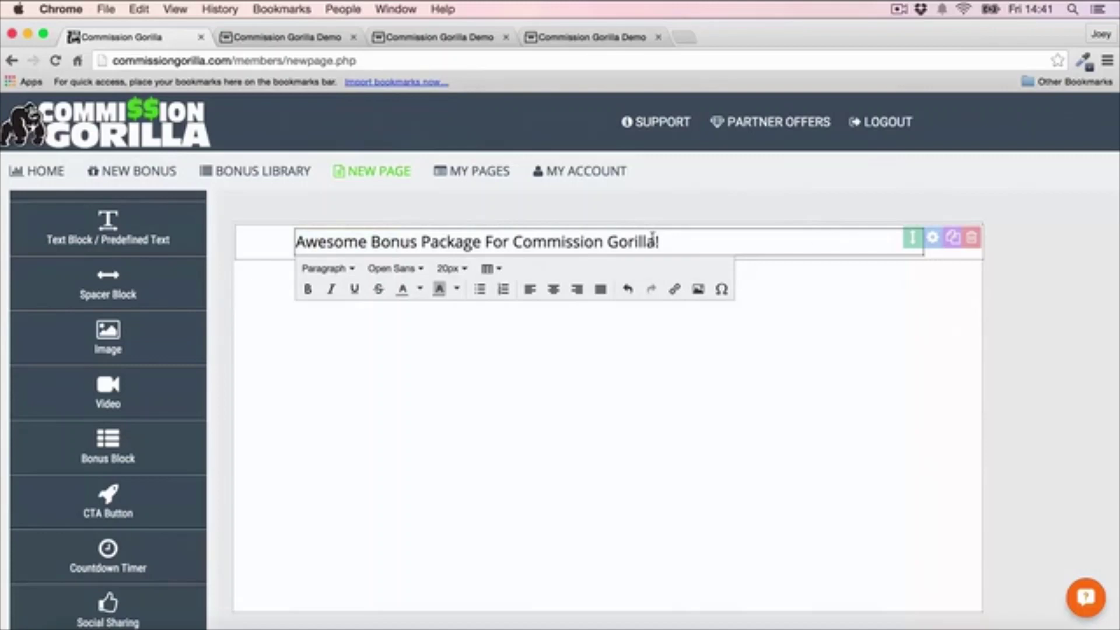
# - Set the whole headline "Awesome Bonus Package For Commission Gorilla!" to 29px and make it bold
pyautogui.moveTo(671, 241); pyautogui.dragTo(299, 235)
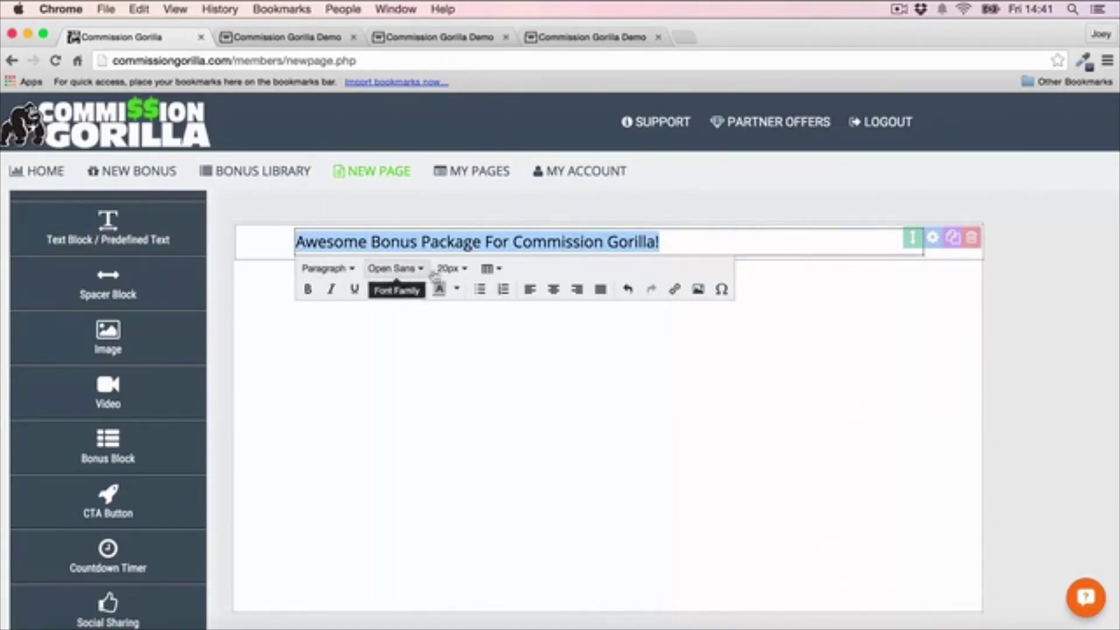
pyautogui.click(449, 269)
pyautogui.scroll(-10, 488, 400)
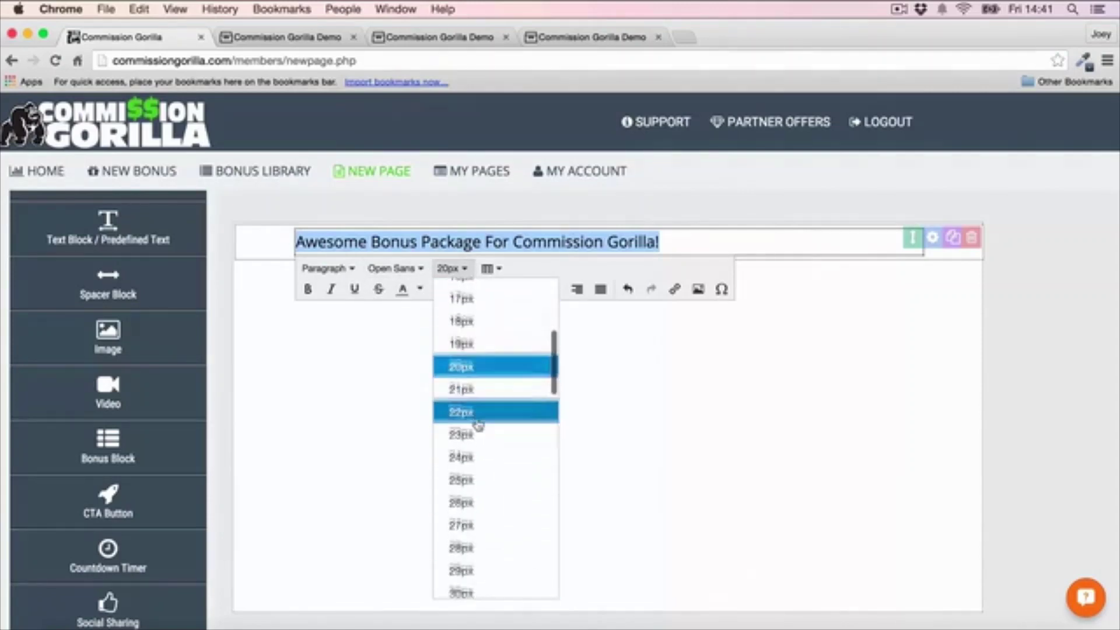
pyautogui.click(486, 555)
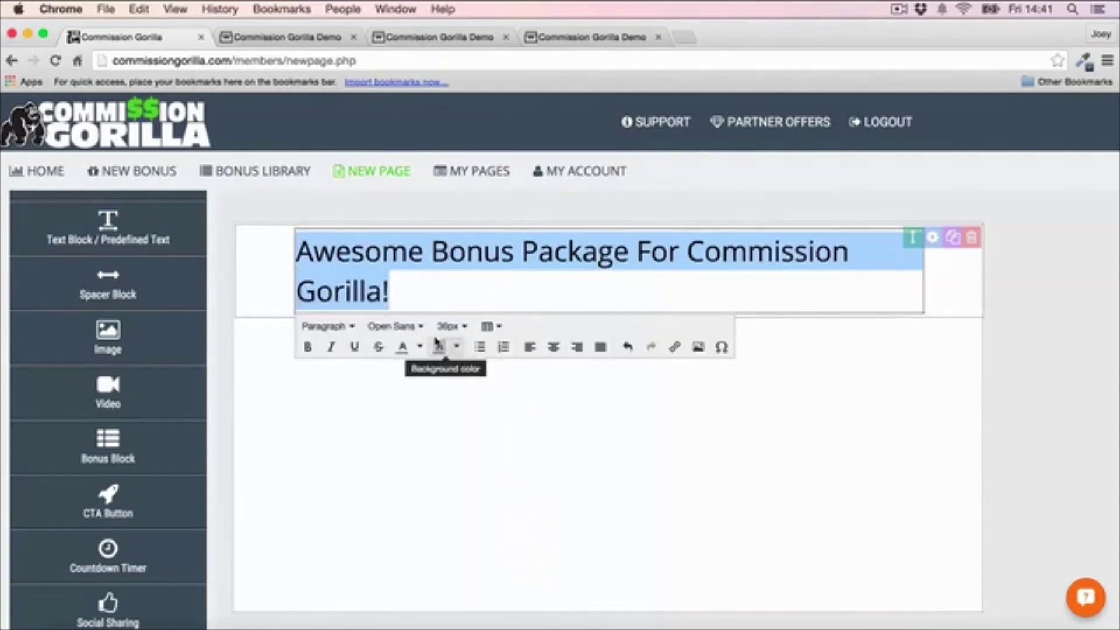
pyautogui.click(449, 326)
pyautogui.scroll(1, 488, 551)
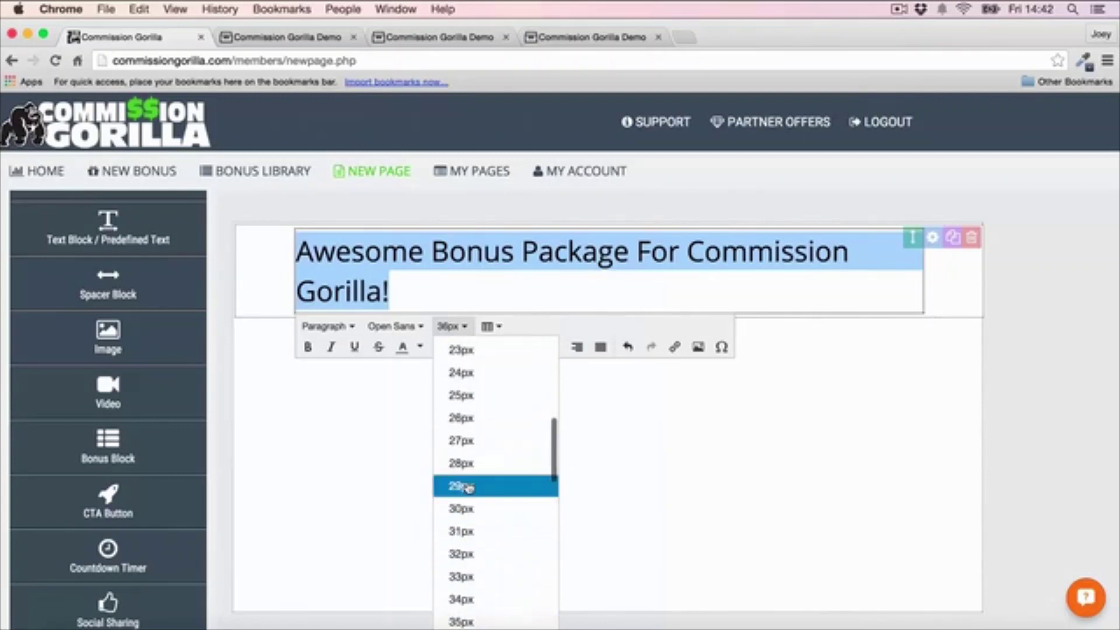
pyautogui.click(488, 485)
pyautogui.click(306, 300)
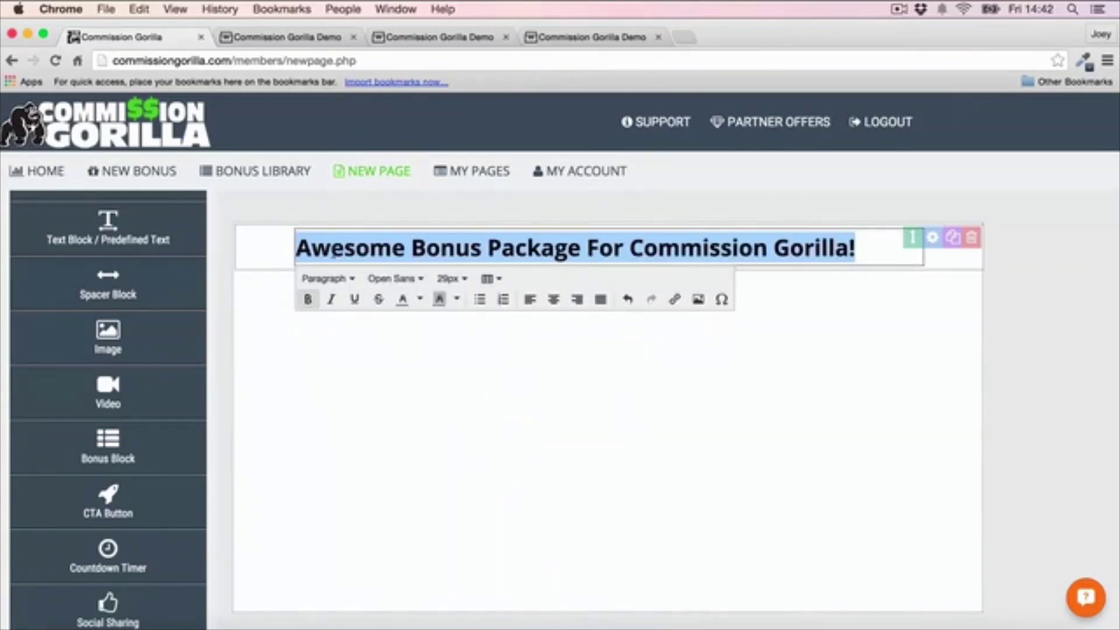
# - Change the headline's font family to Montserrat
pyautogui.click(397, 280)
pyautogui.scroll(-10, 444, 443)
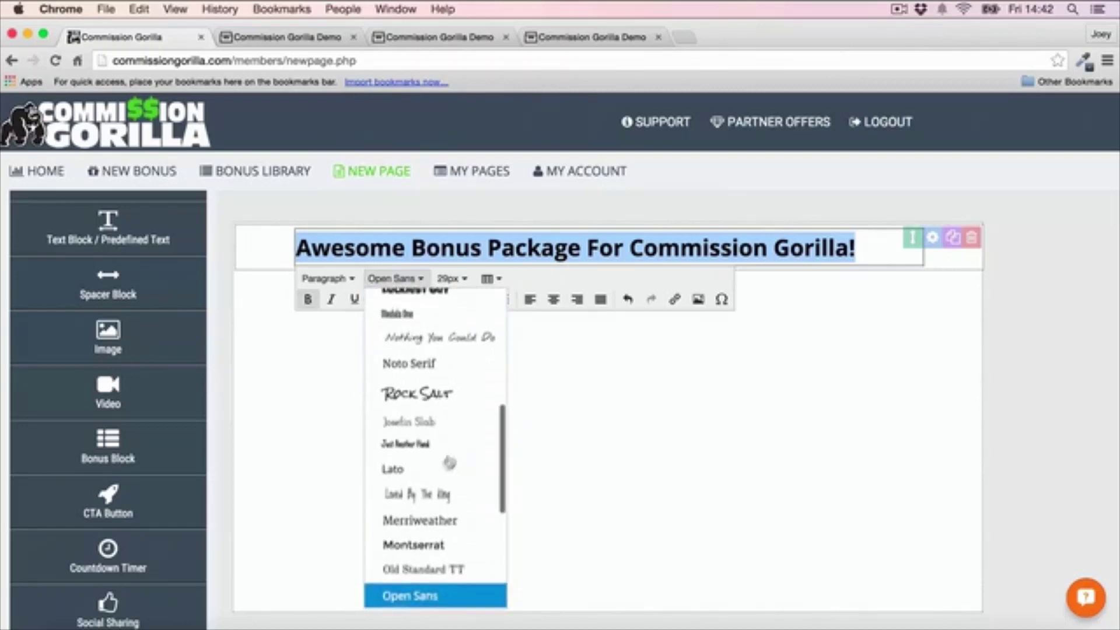
pyautogui.click(413, 543)
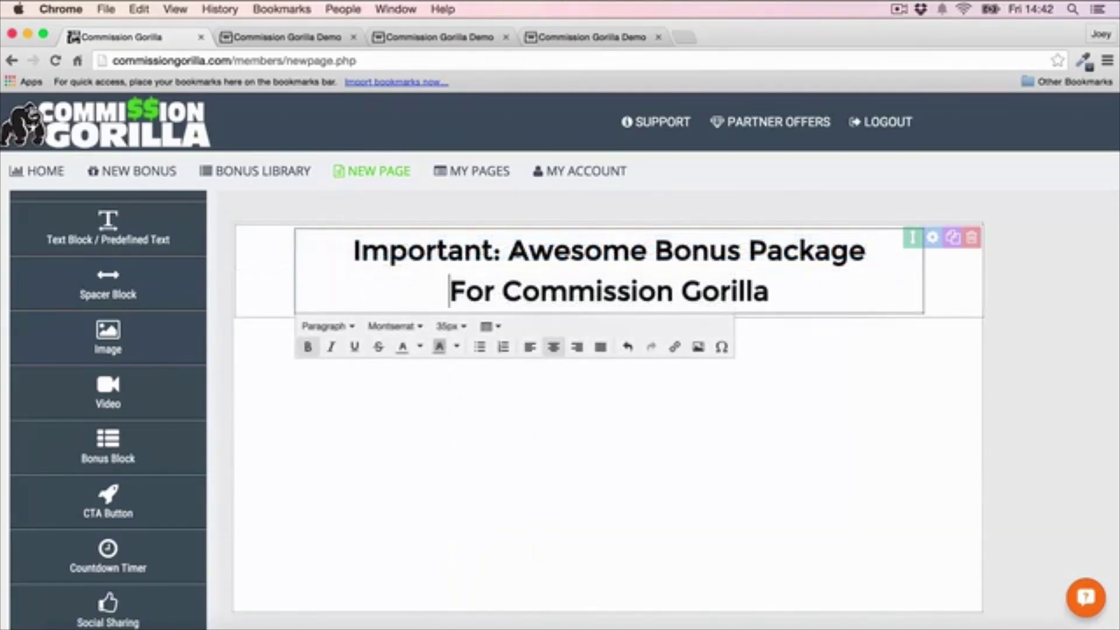
# - Color the words "Awesome Bonus" in the headline orange-red
pyautogui.moveTo(509, 251); pyautogui.dragTo(740, 250)
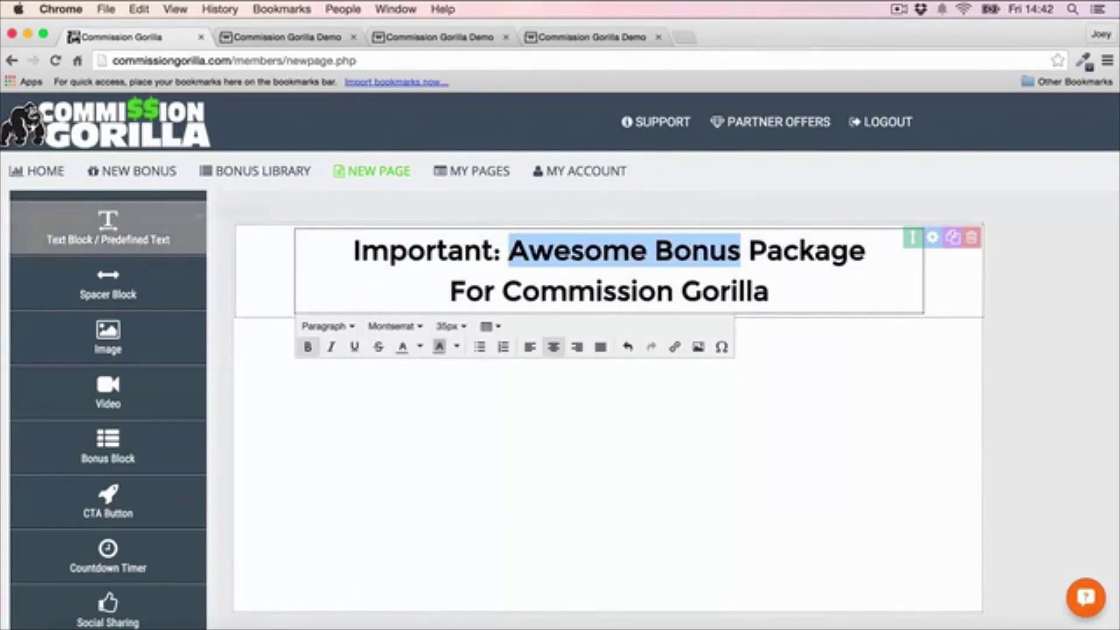
pyautogui.click(420, 346)
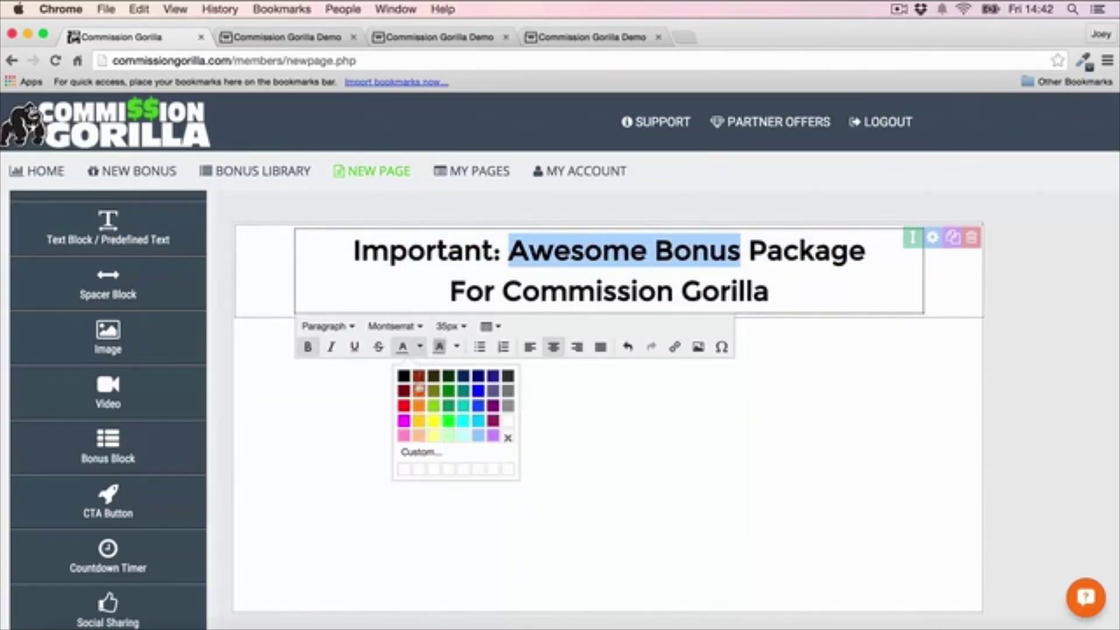
pyautogui.click(419, 404)
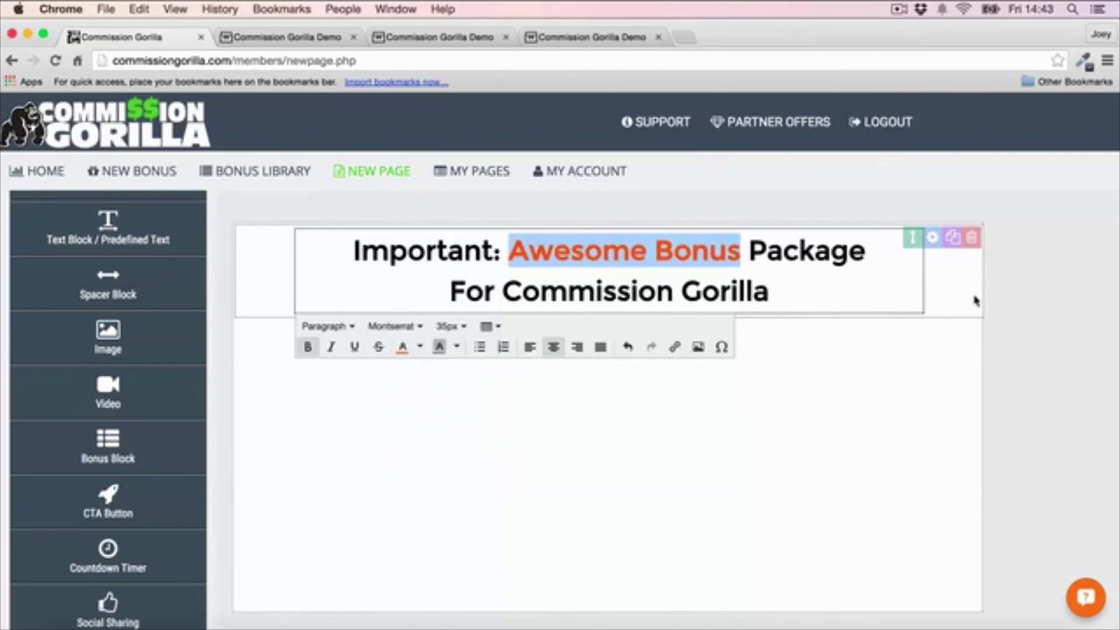
pyautogui.click(1063, 284)
# - Give the words "Commission Gorilla" in the headline a yellow background highlight
pyautogui.click(494, 301)
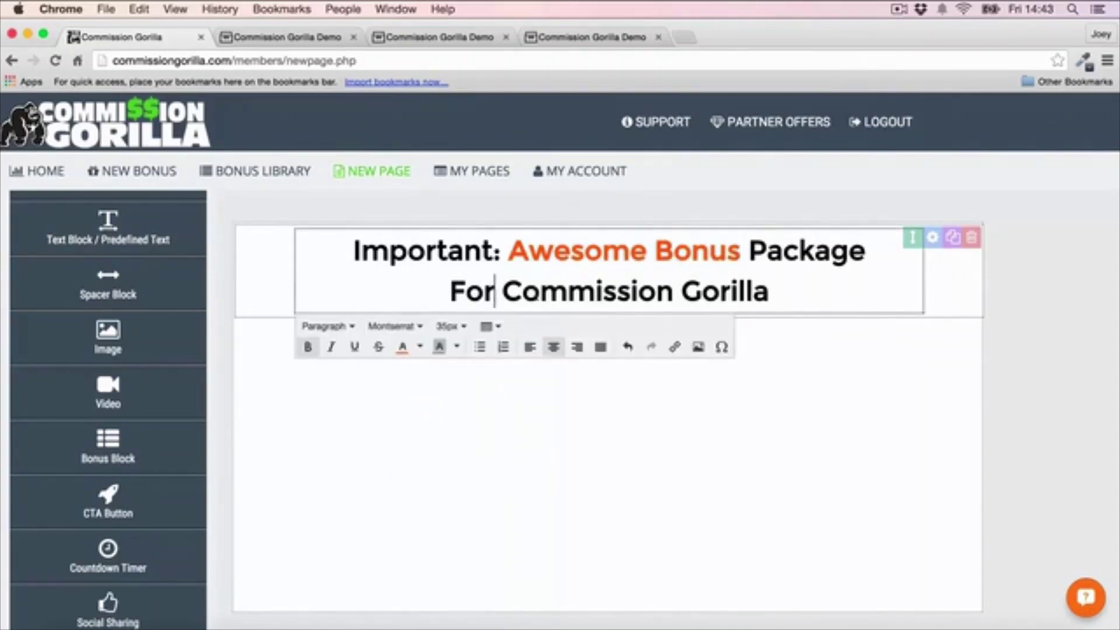
pyautogui.moveTo(504, 290); pyautogui.dragTo(771, 289)
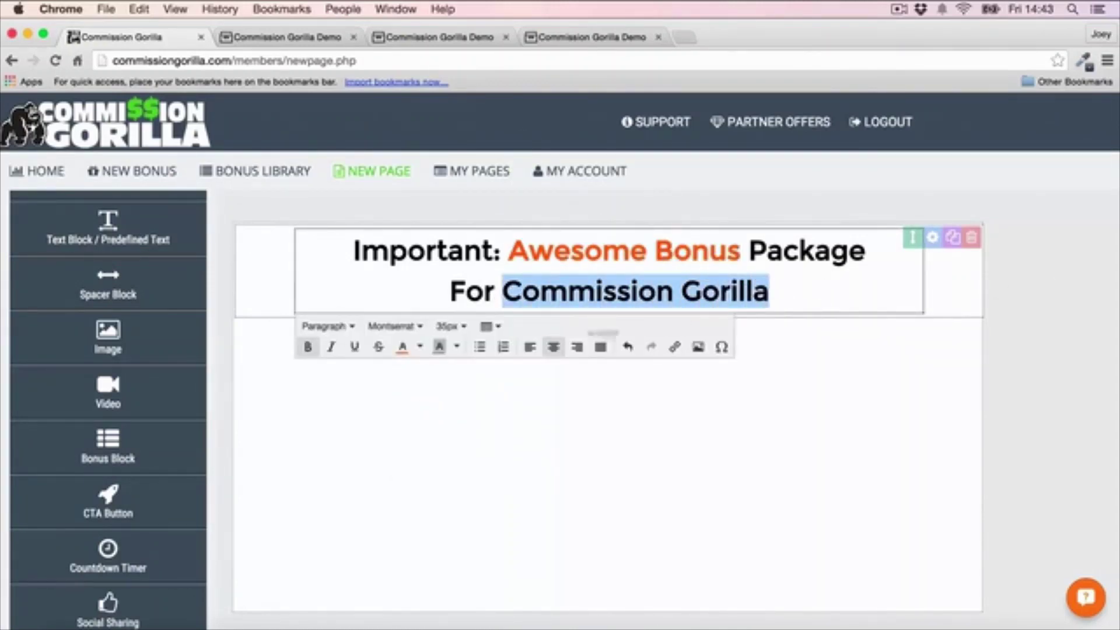
pyautogui.click(457, 347)
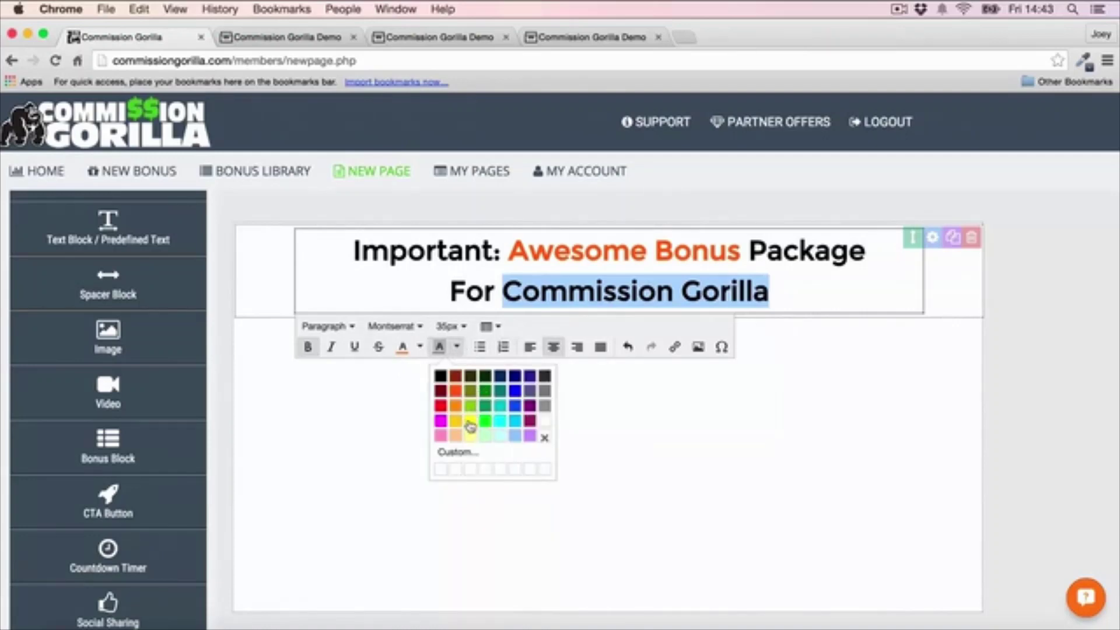
pyautogui.click(470, 424)
pyautogui.click(1070, 319)
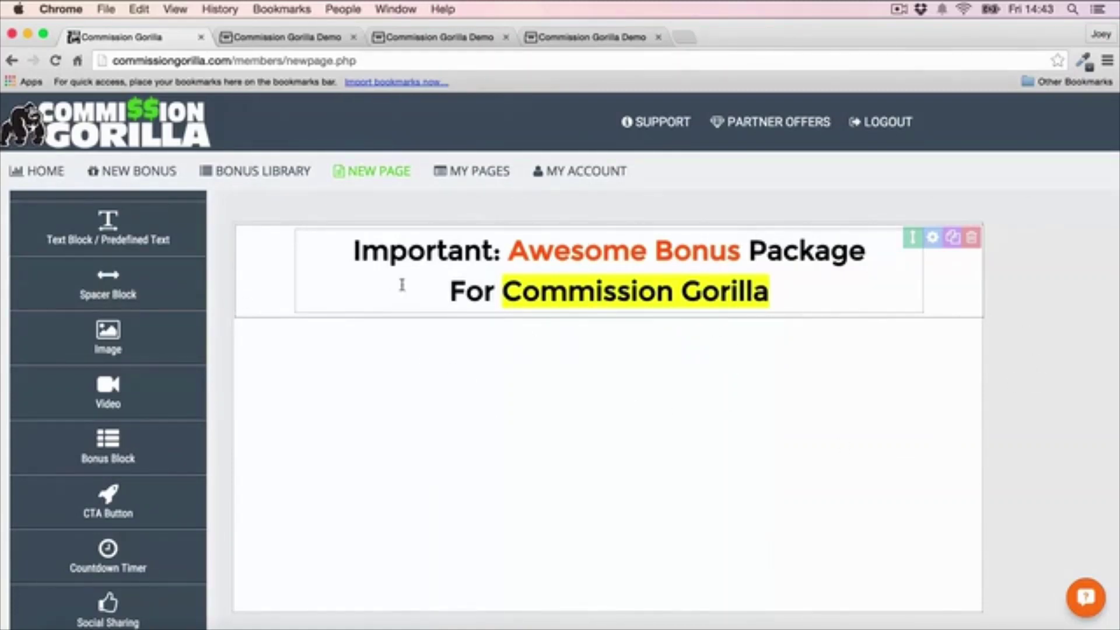
# - Add a spacer block, move it above the headline, and set its height to 24 px
pyautogui.moveTo(99, 285); pyautogui.dragTo(410, 373)
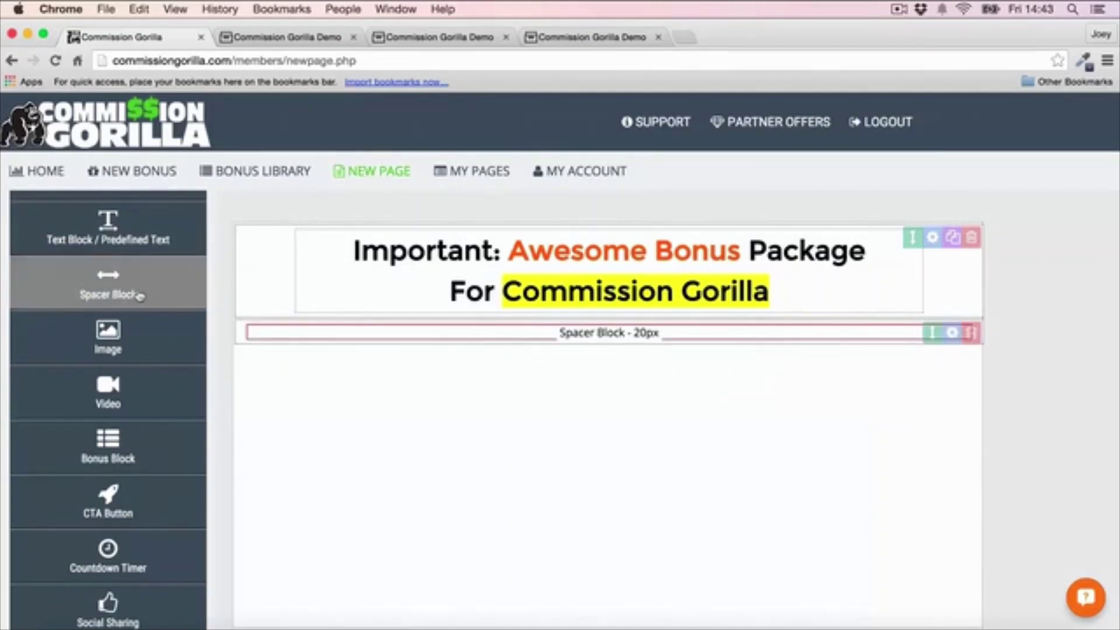
pyautogui.moveTo(933, 334); pyautogui.dragTo(933, 237)
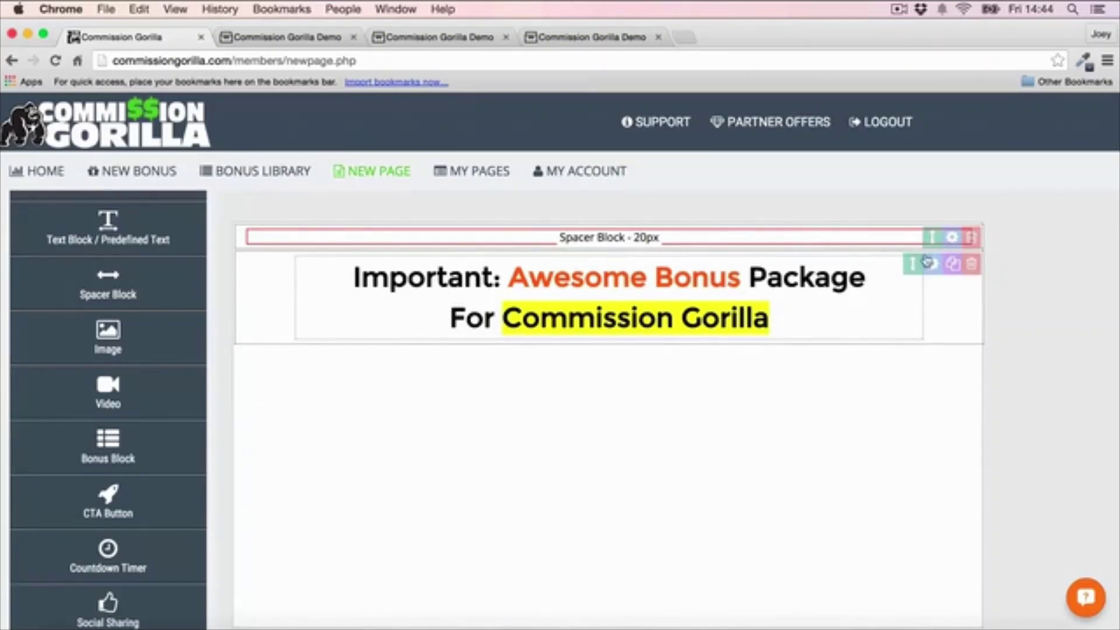
pyautogui.click(951, 237)
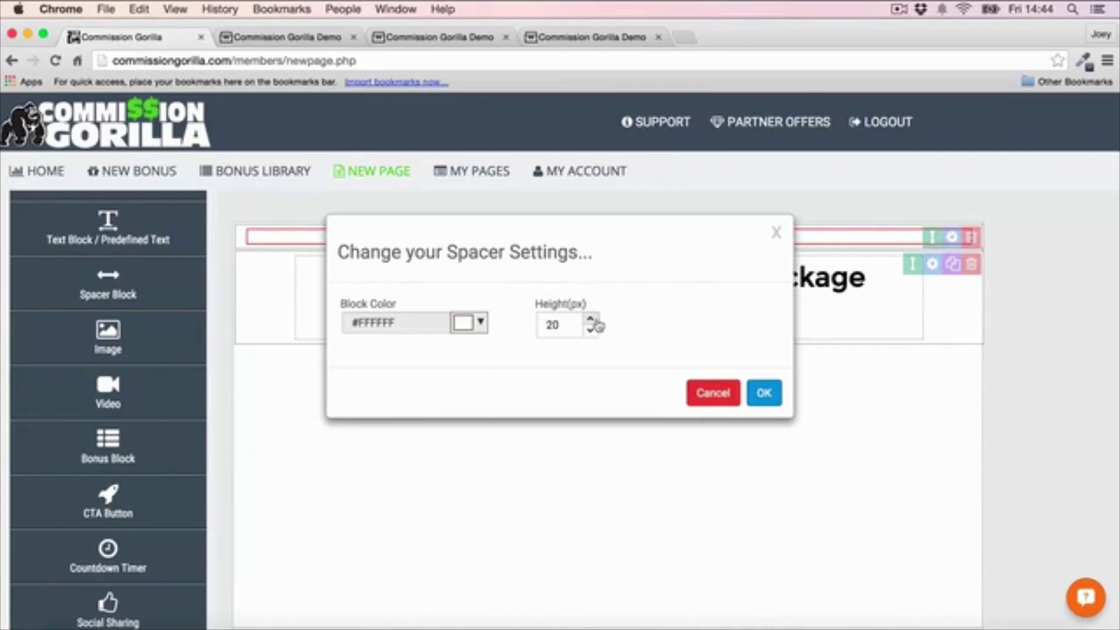
pyautogui.click(763, 392)
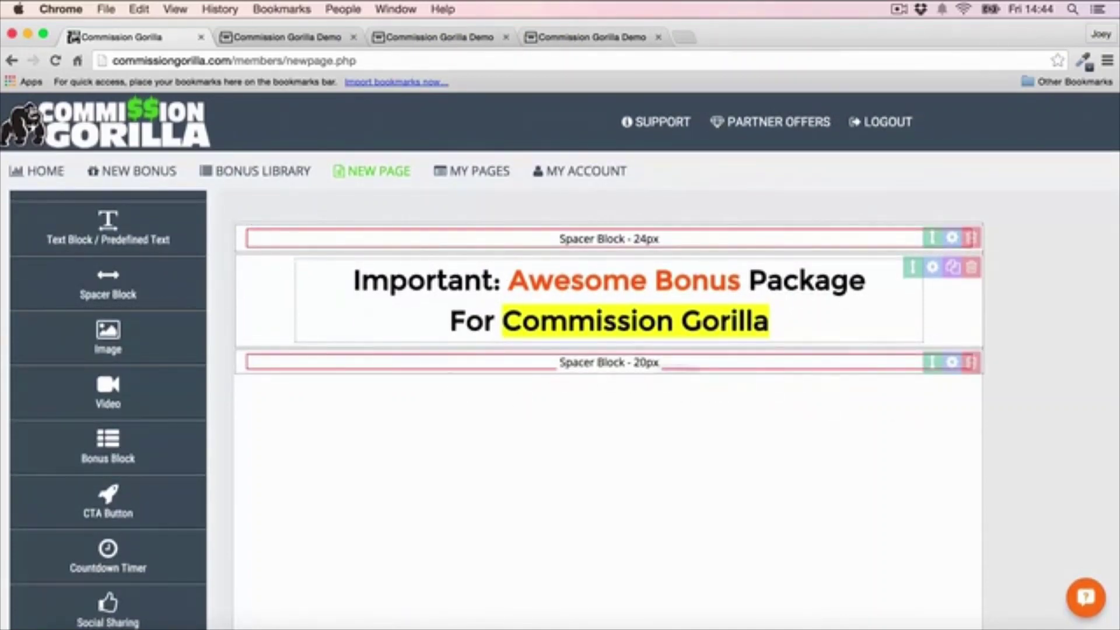
# - Add a countdown timer block below the spacer under the headline
pyautogui.scroll(3, 108, 280)
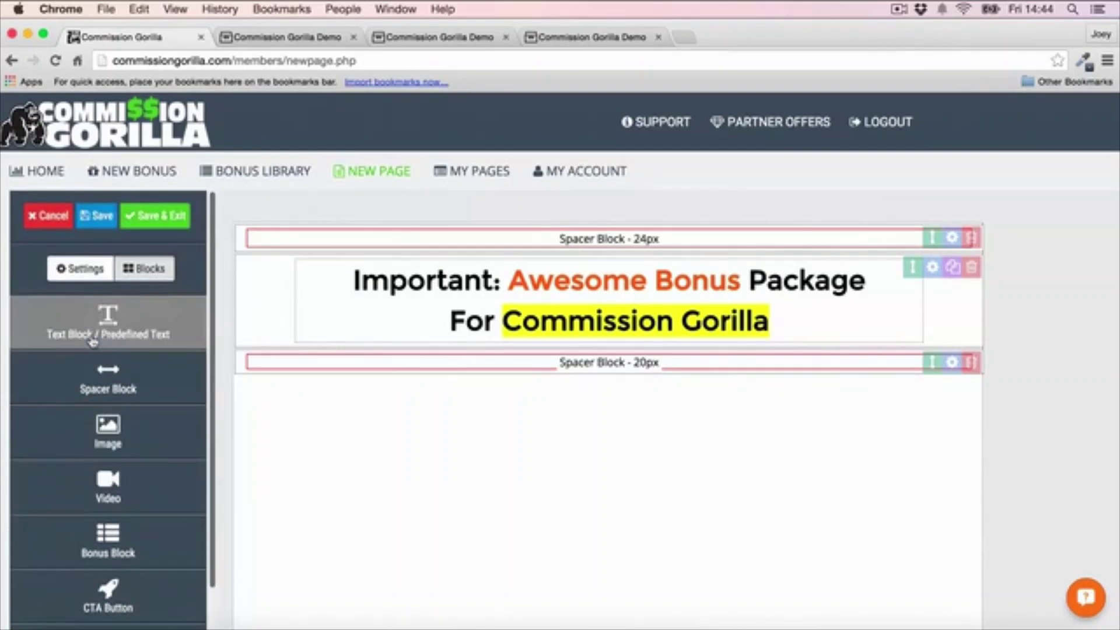
pyautogui.scroll(-5, 128, 279)
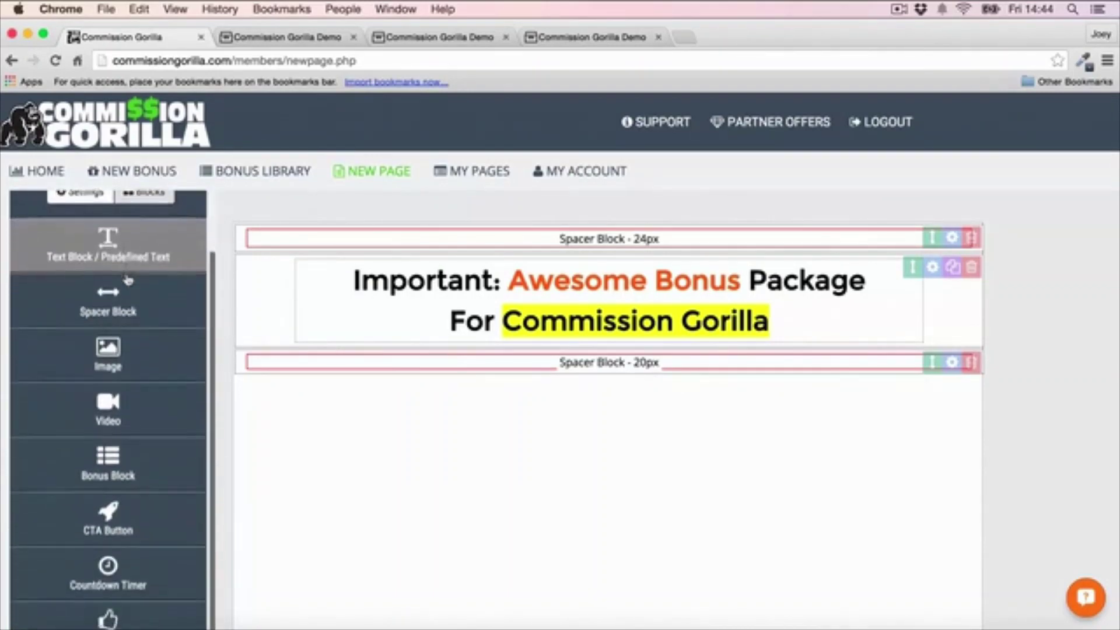
pyautogui.click(125, 497)
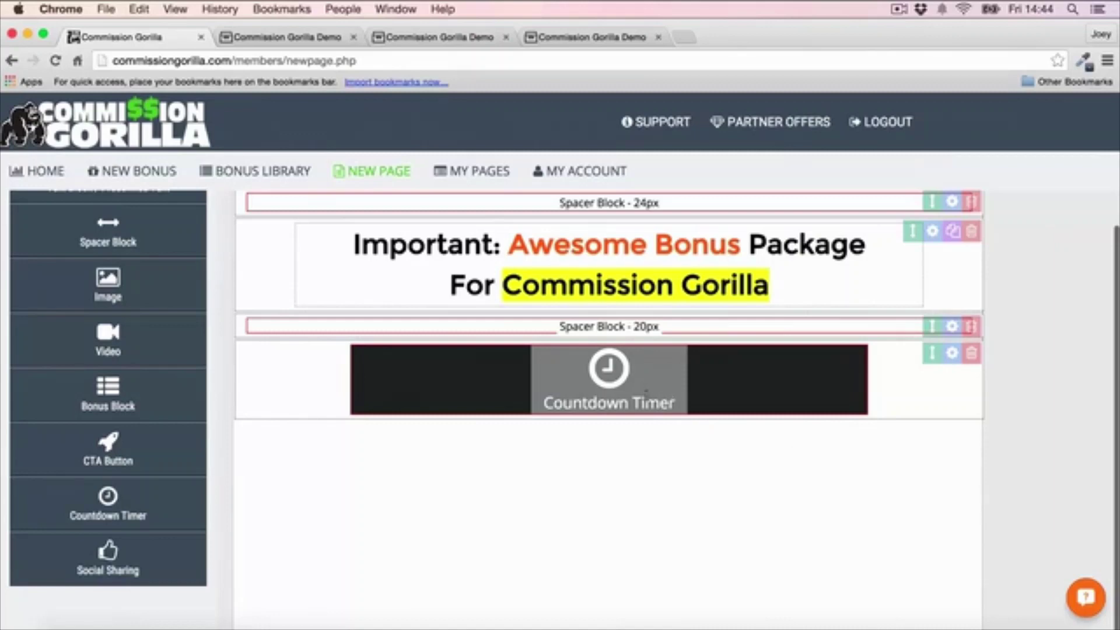
# - Set the countdown timer's block color to black (#000000)
pyautogui.click(659, 386)
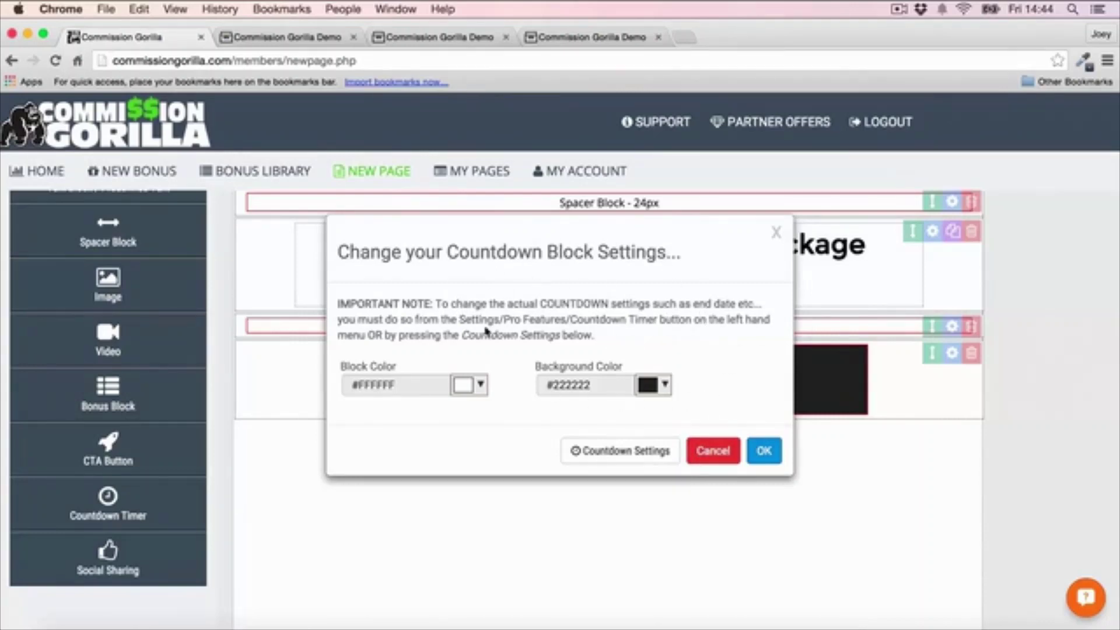
pyautogui.click(472, 388)
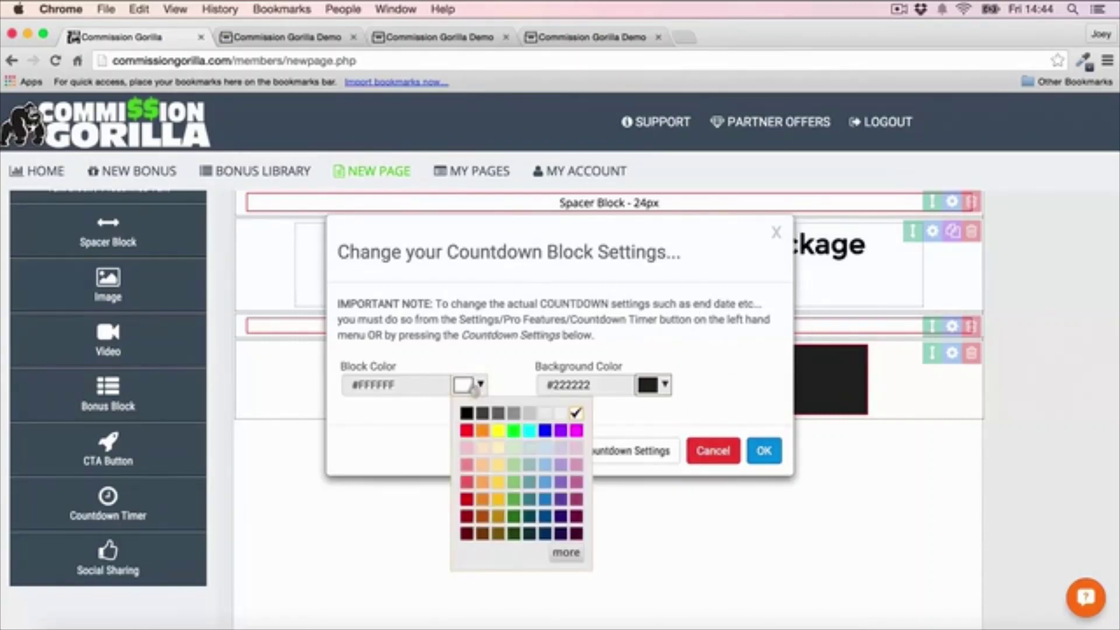
pyautogui.click(464, 414)
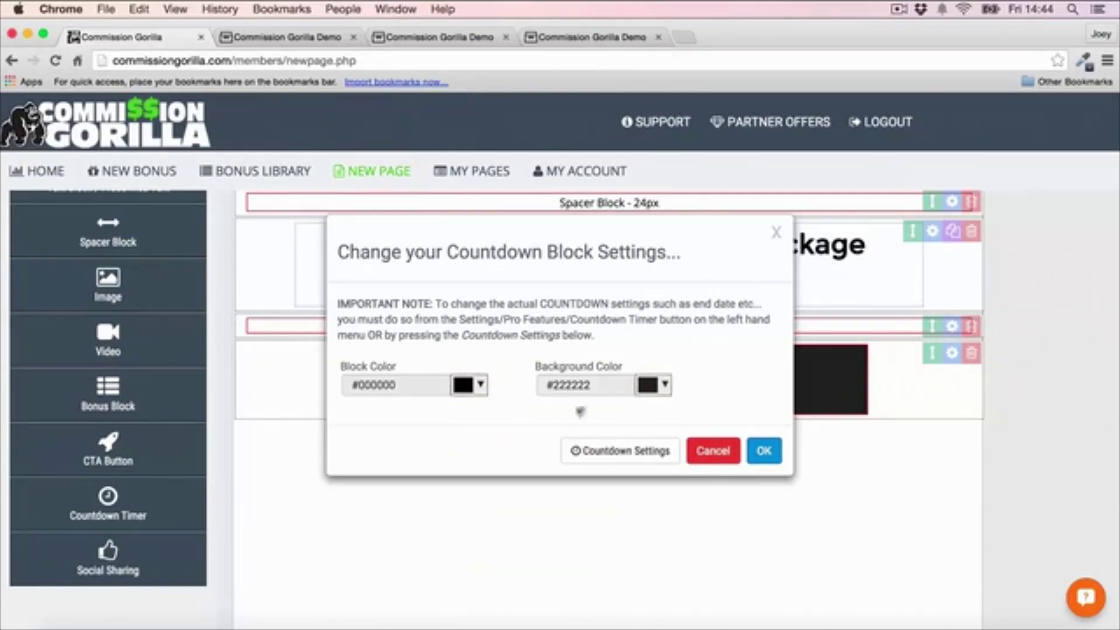
pyautogui.click(765, 451)
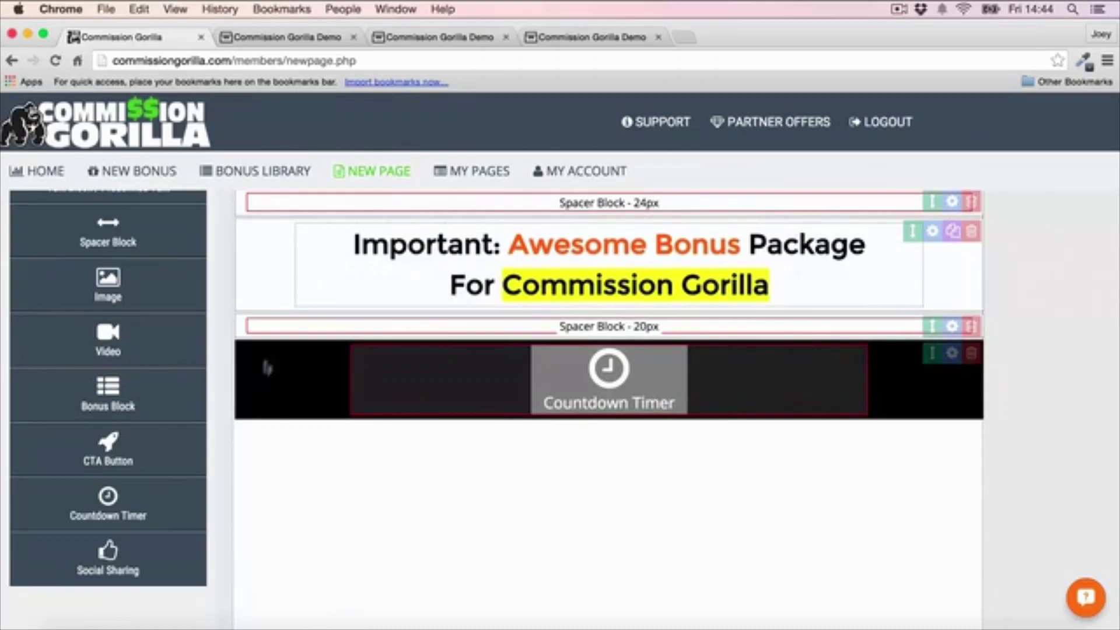
# - Set the countdown timer's end date to 11/16/2015 in its countdown settings
pyautogui.click(952, 353)
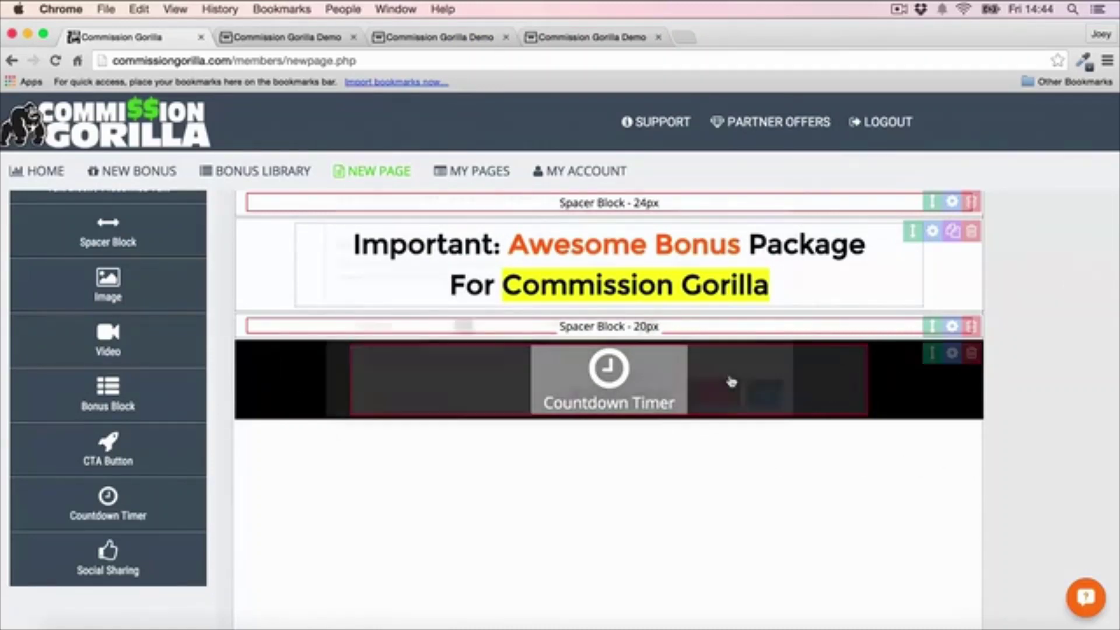
pyautogui.click(636, 451)
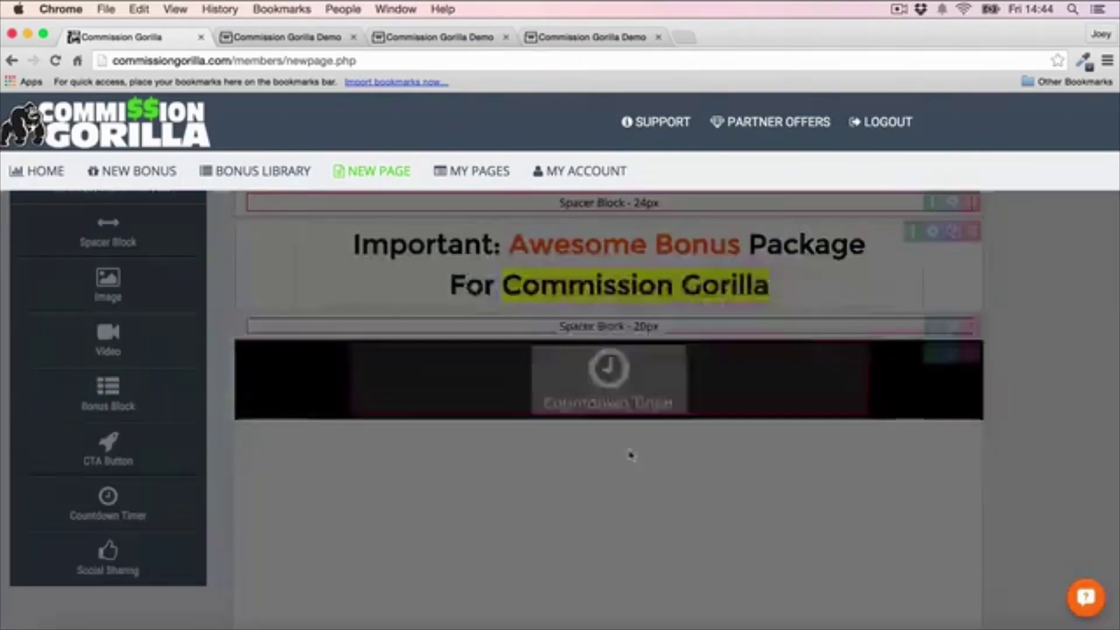
pyautogui.click(627, 299)
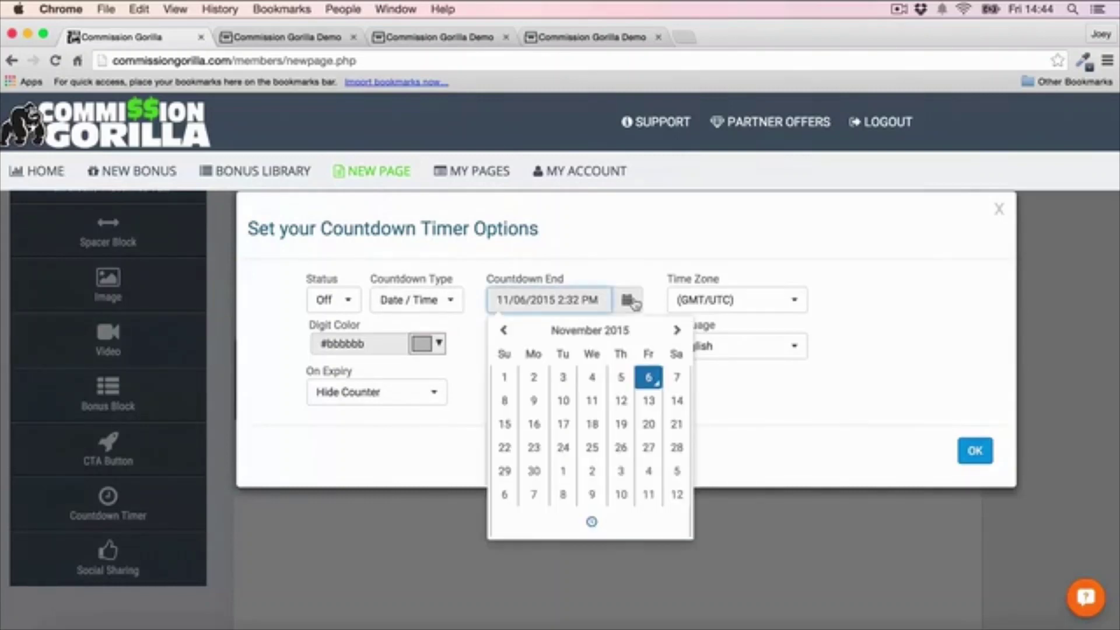
pyautogui.click(523, 426)
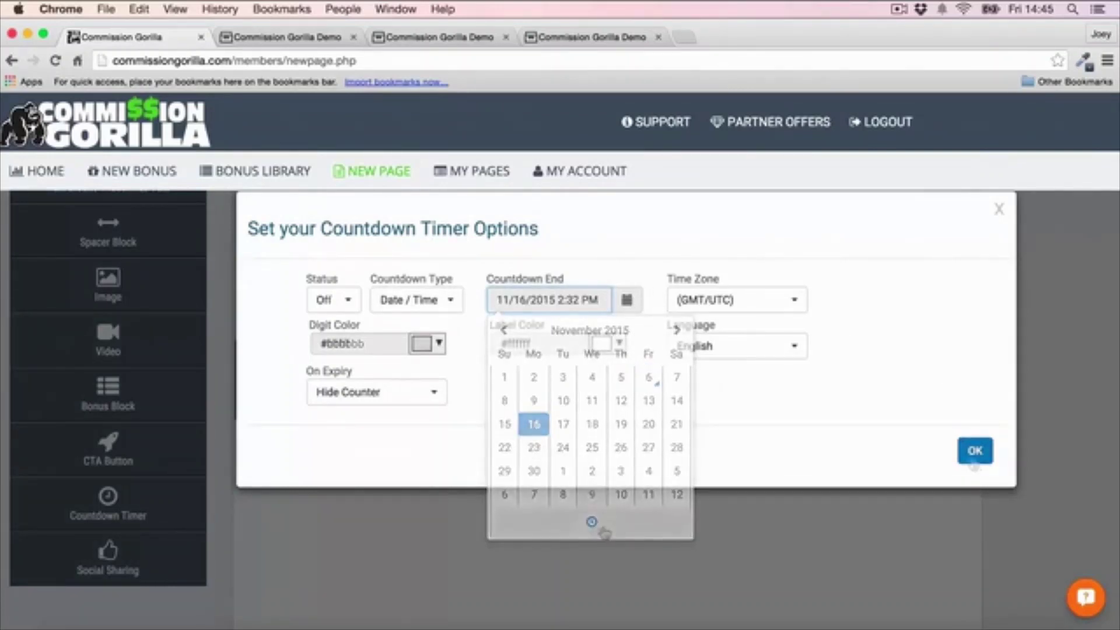
pyautogui.click(975, 451)
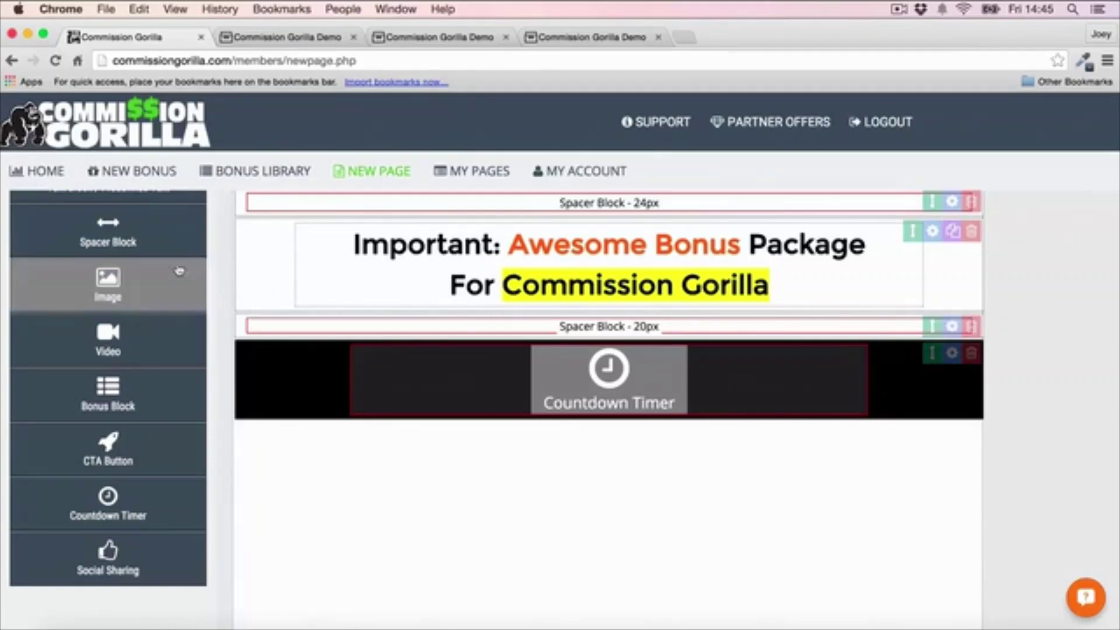
# - Add a video block directly below the countdown timer
pyautogui.scroll(3, 99, 315)
pyautogui.scroll(2, 97, 325)
pyautogui.scroll(-2, 97, 326)
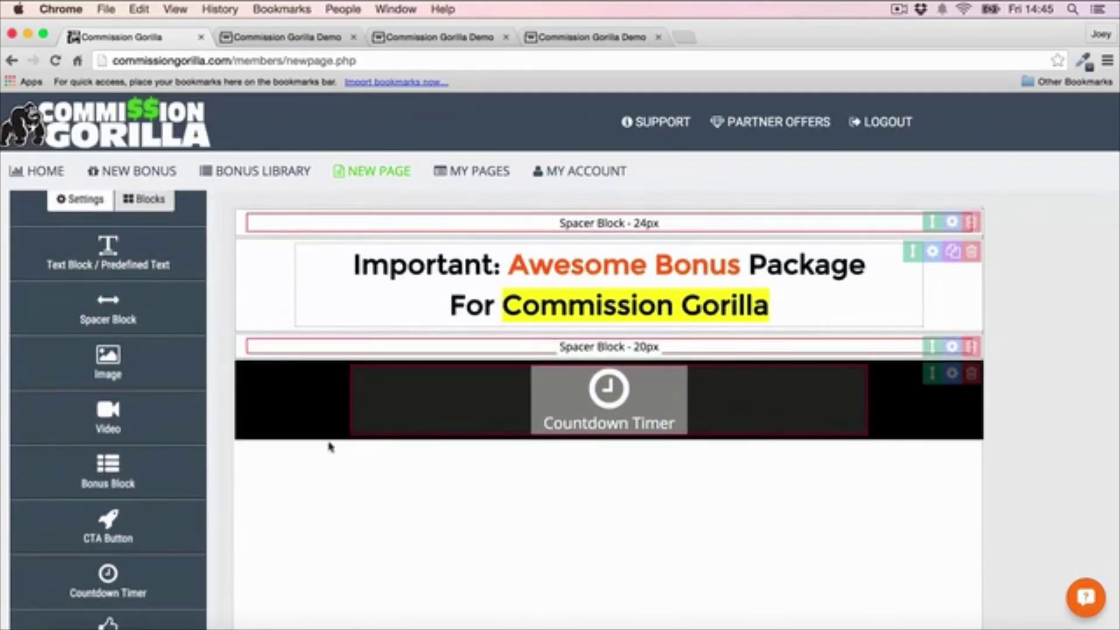
pyautogui.moveTo(150, 430); pyautogui.dragTo(628, 478)
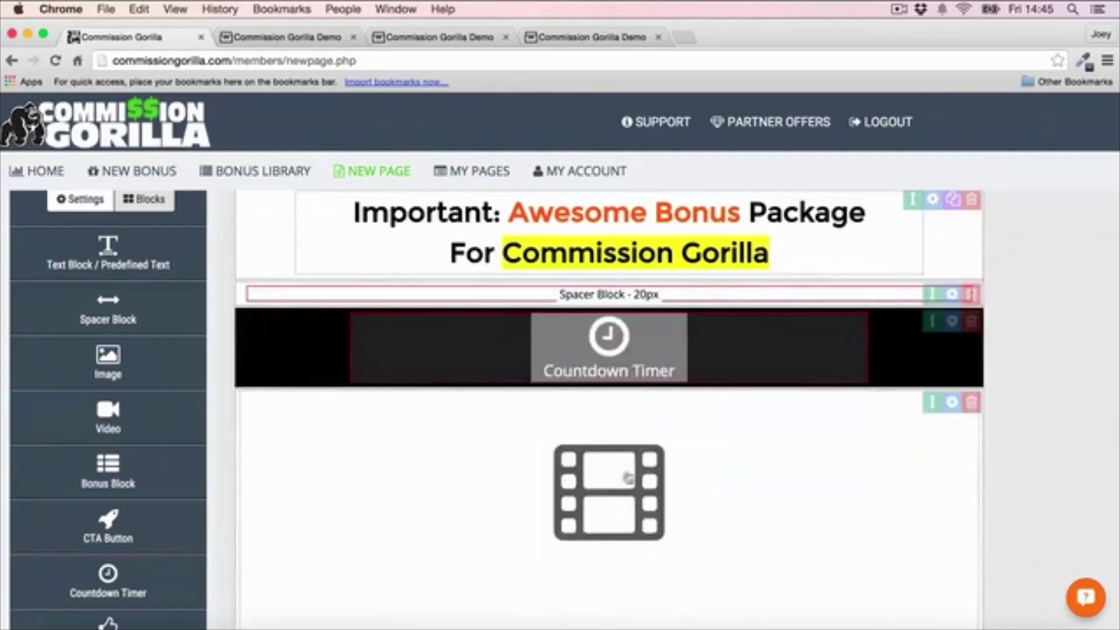
pyautogui.scroll(-5, 642, 468)
pyautogui.scroll(3, 643, 467)
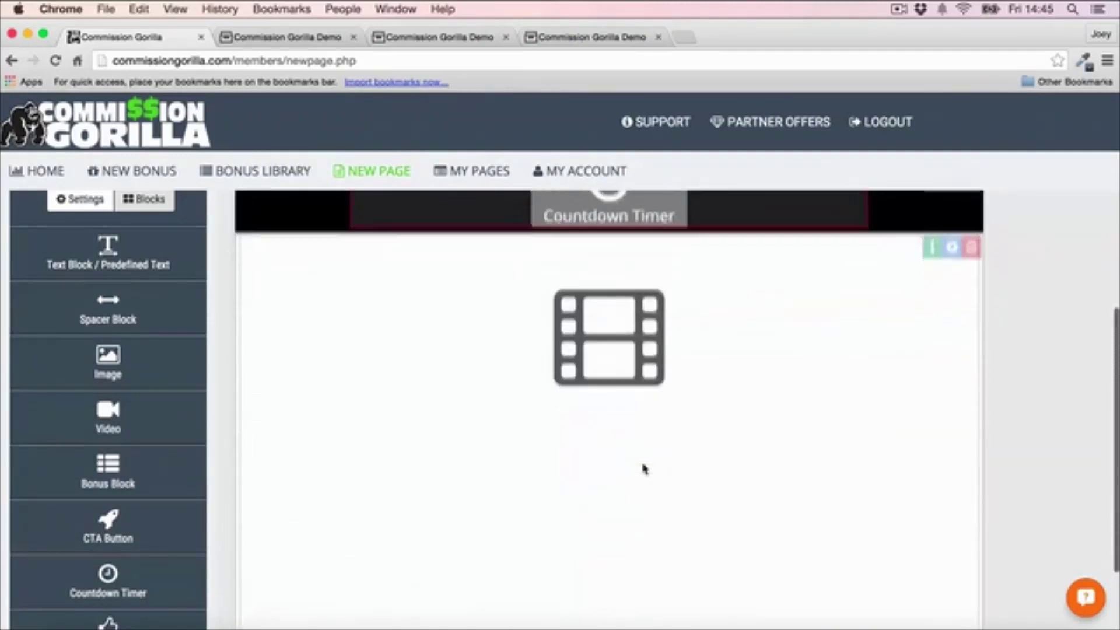
pyautogui.scroll(-1, 644, 469)
pyautogui.click(624, 303)
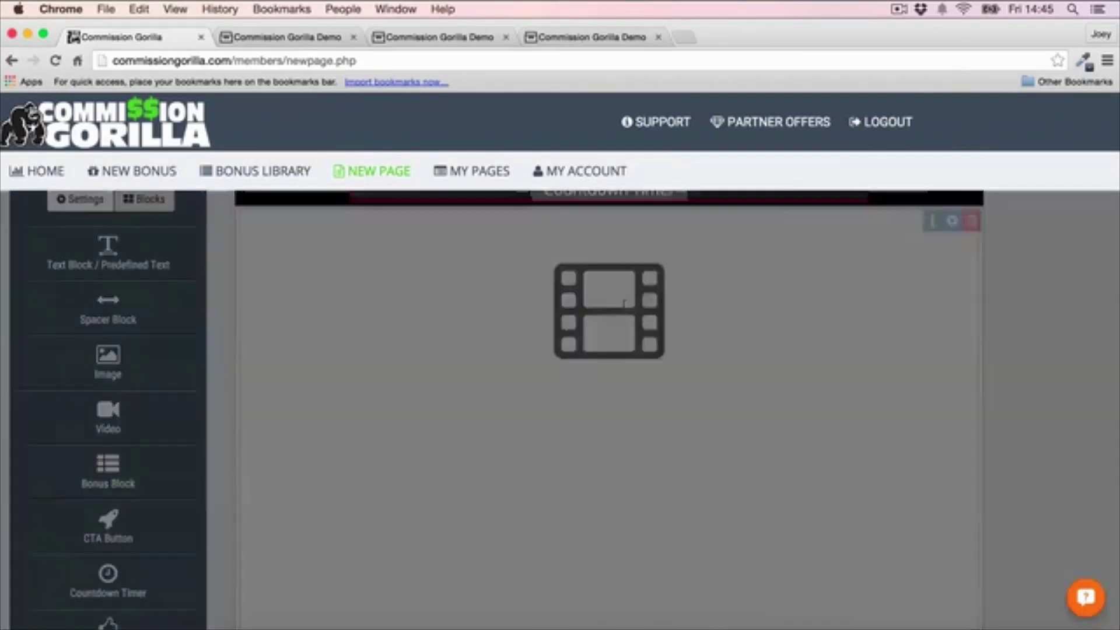
pyautogui.click(484, 387)
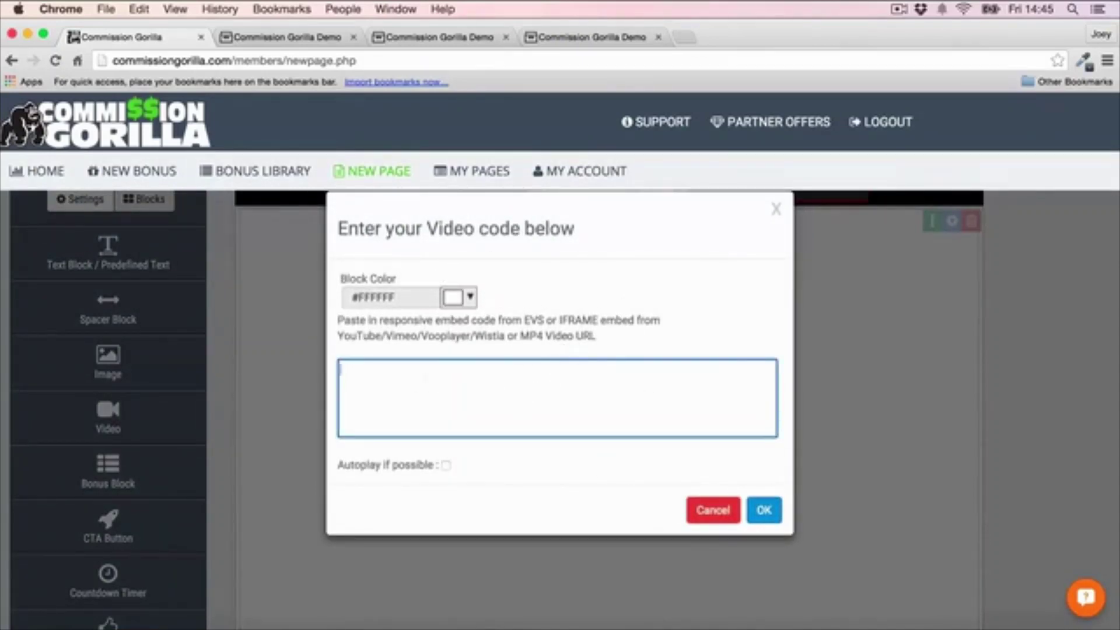
pyautogui.write('<iframe width="560" height="315" src="https://www.youtube.com/embed/9652XA9Qatw" frameborder="0" allowfullscreen></iframe>')
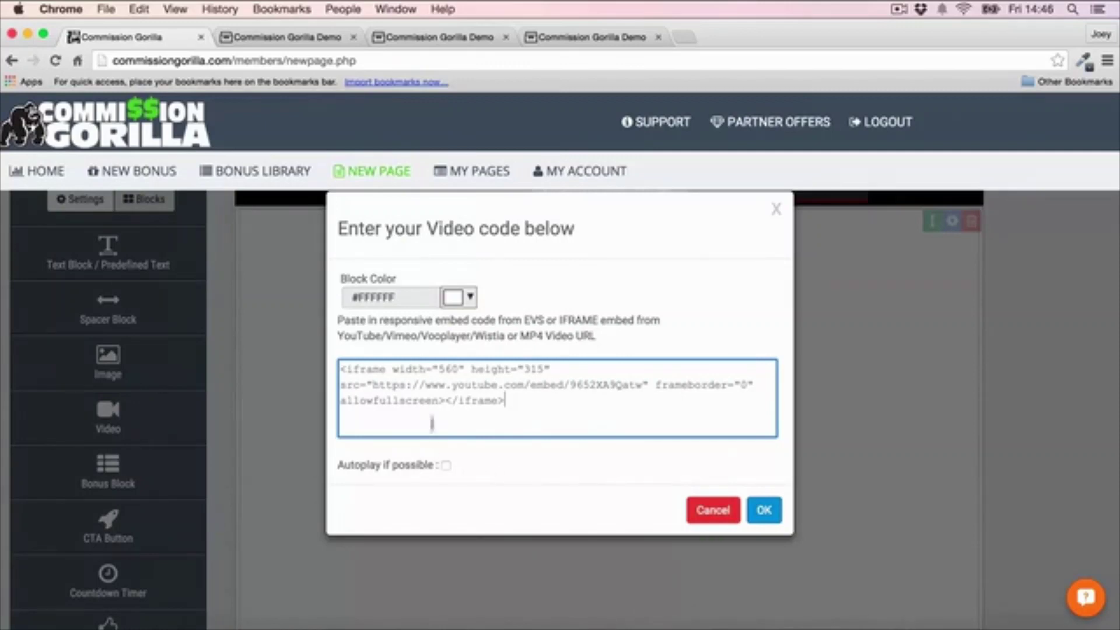
pyautogui.click(764, 509)
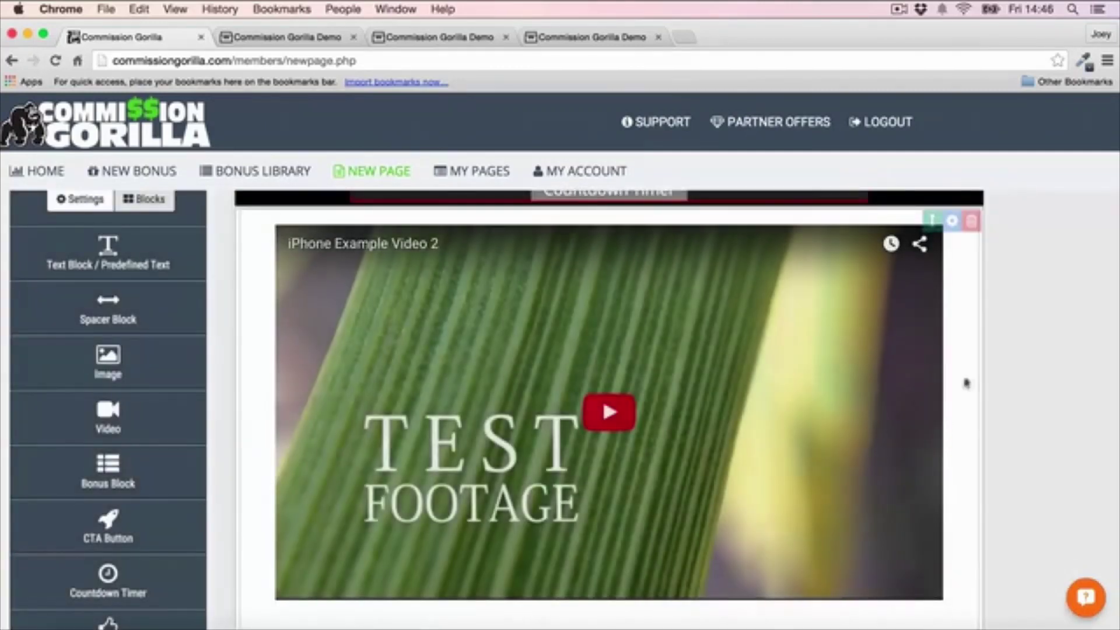
# - Add a CTA button block directly below the video block
pyautogui.scroll(2, 972, 375)
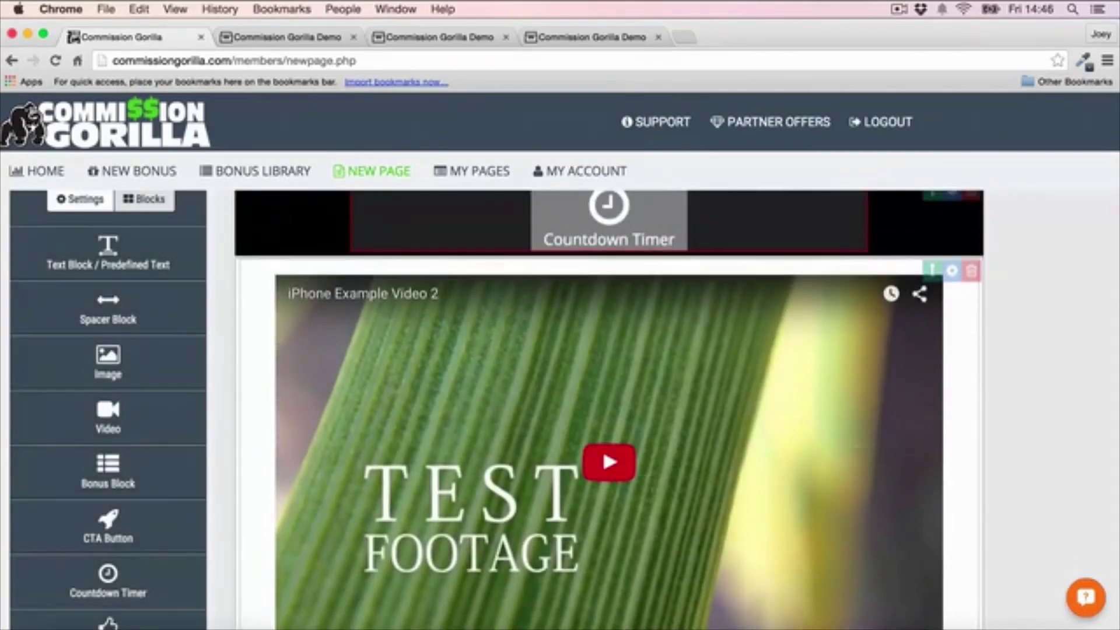
pyautogui.scroll(2, 992, 383)
pyautogui.scroll(-8, 993, 382)
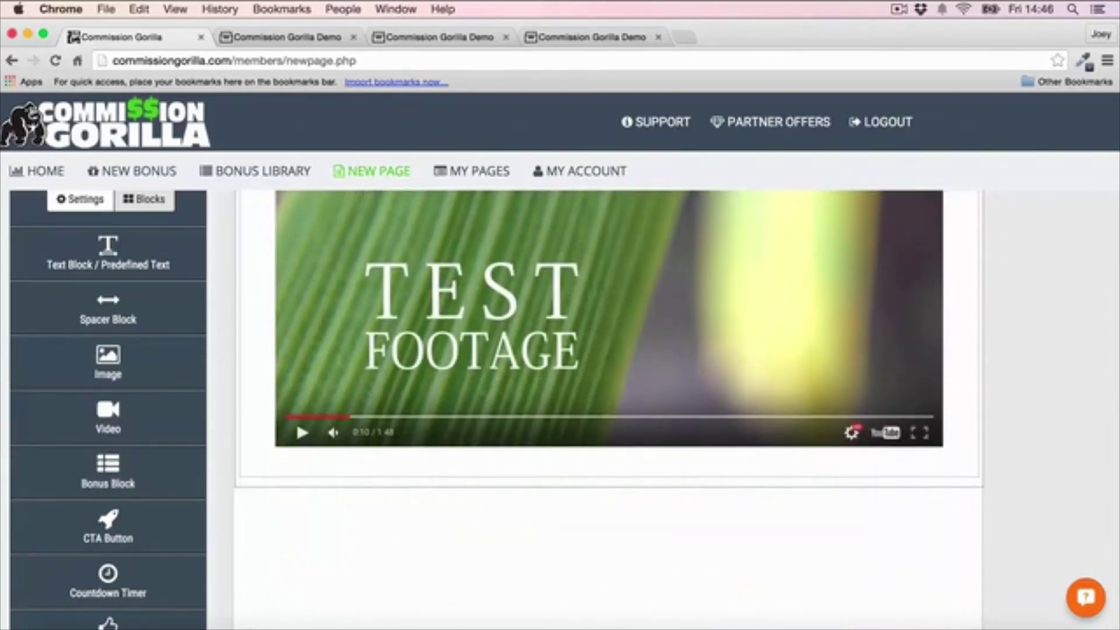
pyautogui.scroll(-2, 102, 431)
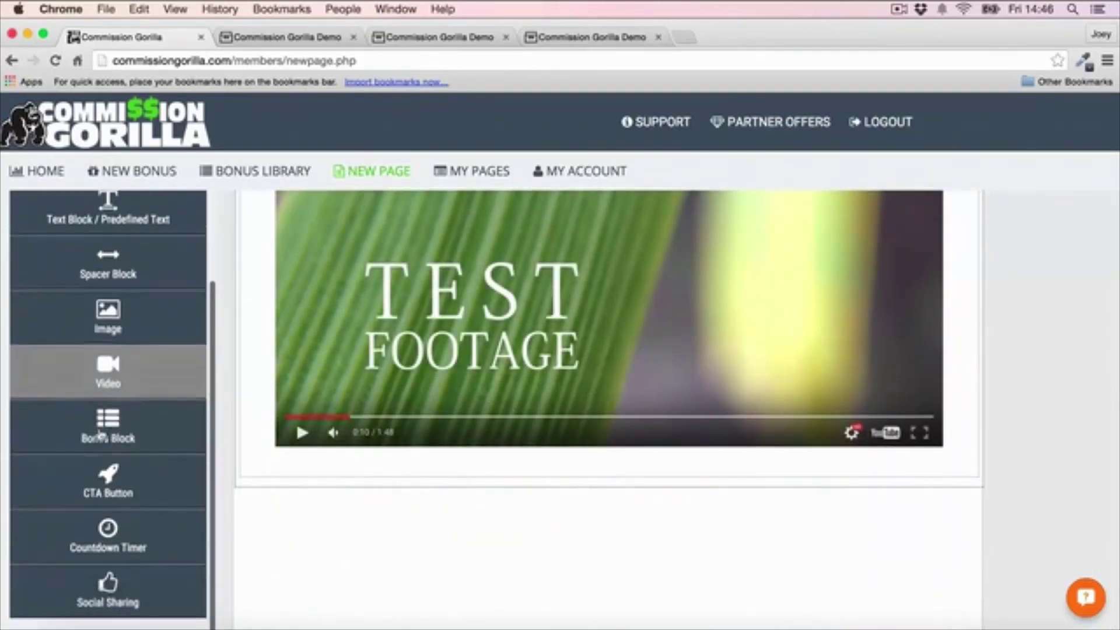
pyautogui.moveTo(108, 481); pyautogui.dragTo(407, 496)
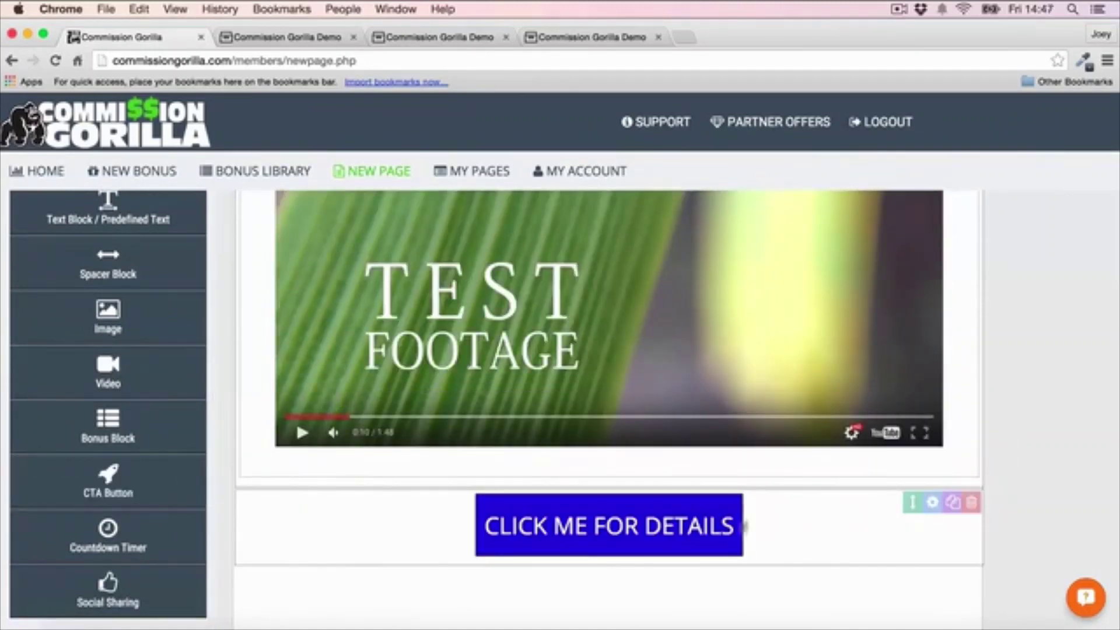
# - Set the CTA button's font style to Montserrat in its block settings
pyautogui.click(933, 503)
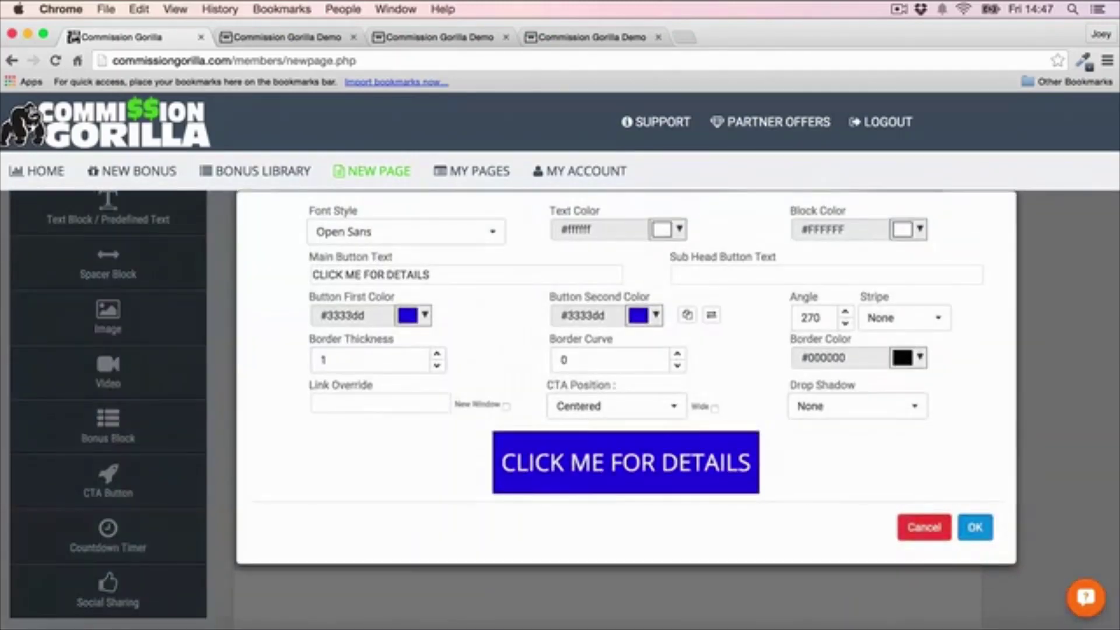
pyautogui.click(409, 236)
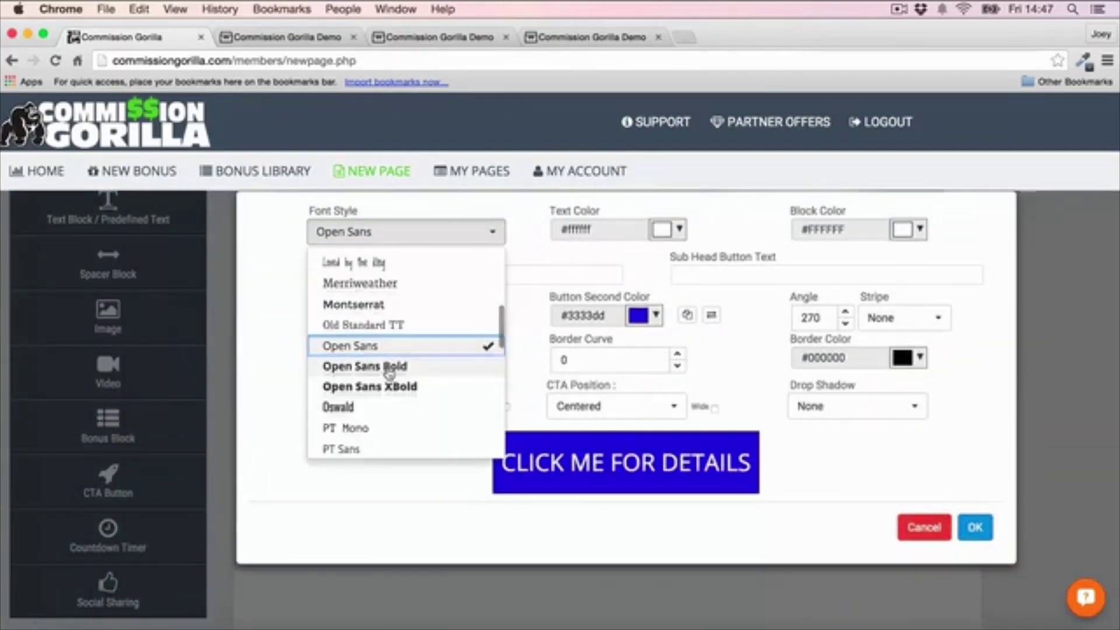
pyautogui.scroll(-10, 389, 373)
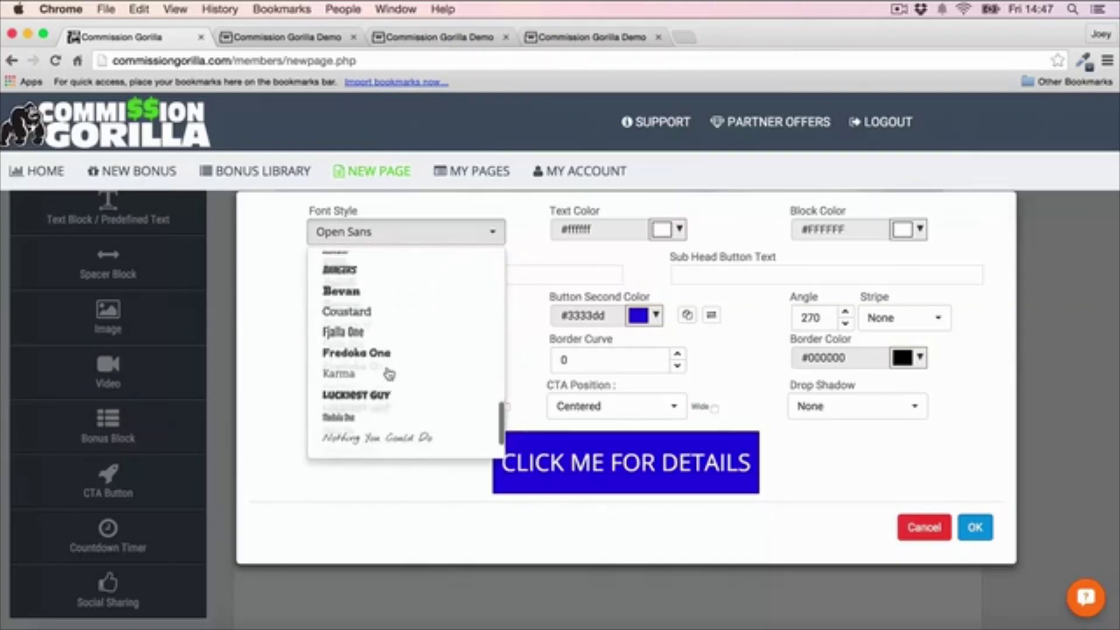
pyautogui.scroll(-2, 390, 373)
pyautogui.scroll(5, 389, 374)
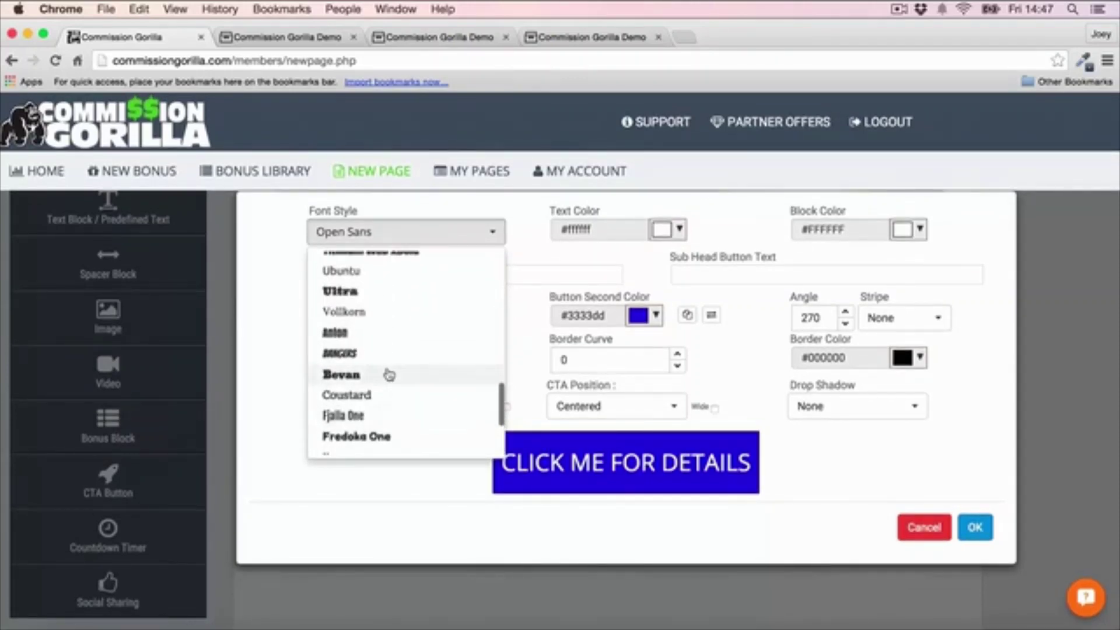
pyautogui.scroll(5, 389, 373)
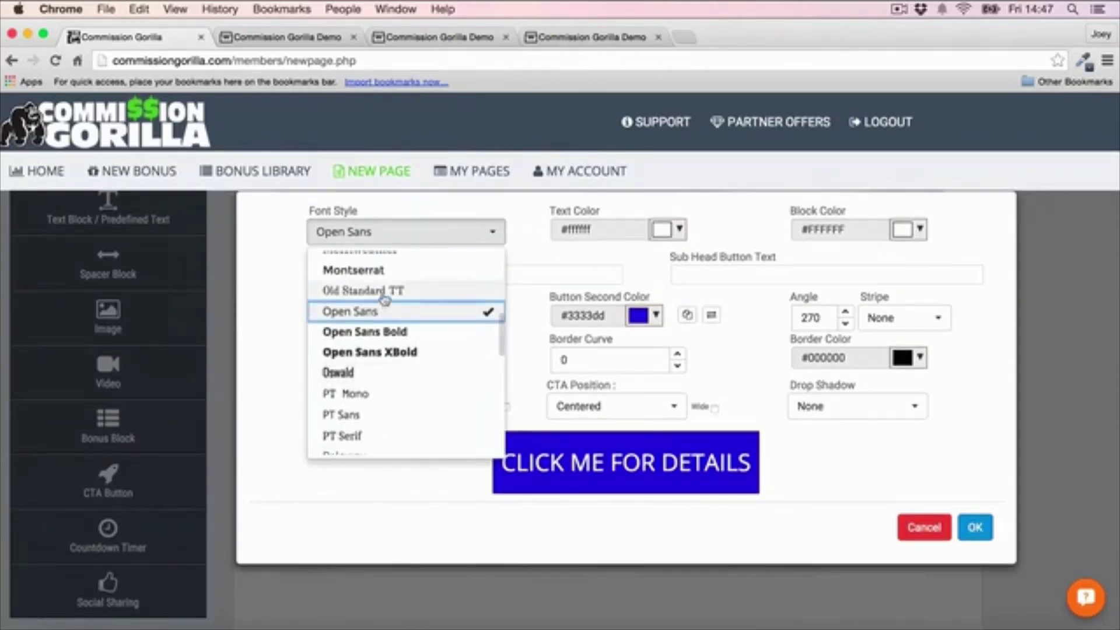
pyautogui.click(353, 269)
# - Change the button text to "Click Here For Your Bonus Package" and give it a gradient from #ffe599 to #f1c232
pyautogui.click(411, 315)
pyautogui.click(444, 395)
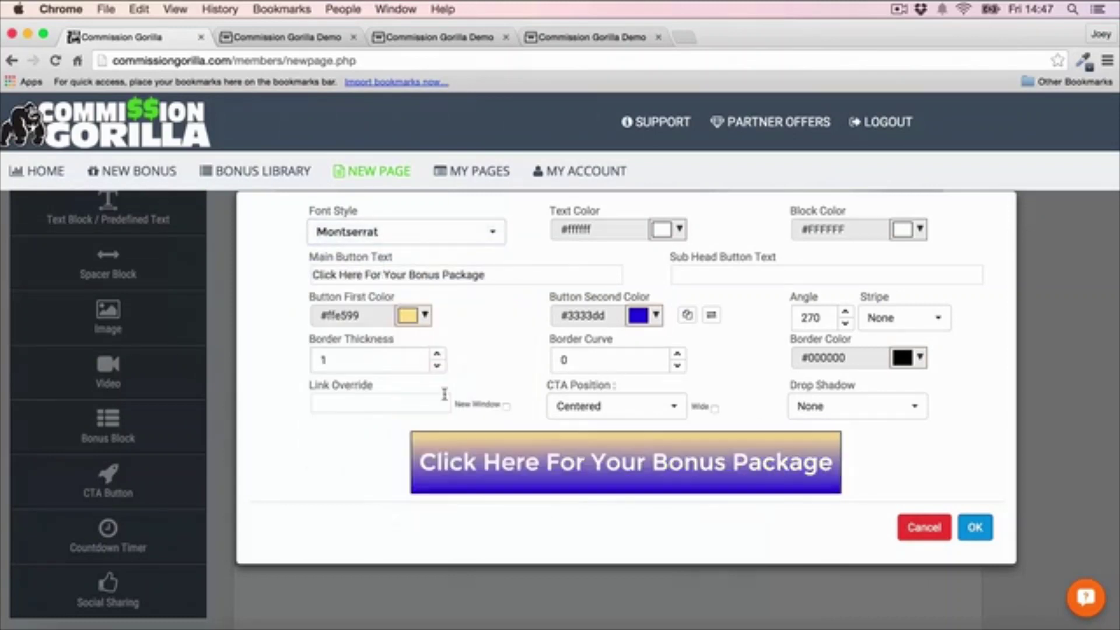
pyautogui.click(644, 315)
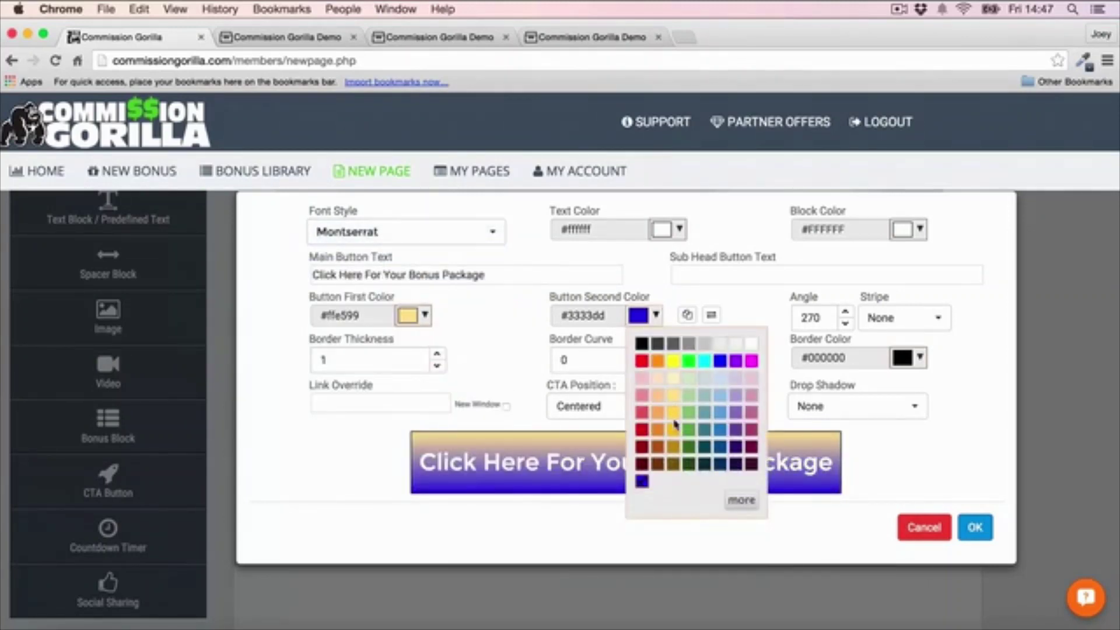
pyautogui.click(673, 394)
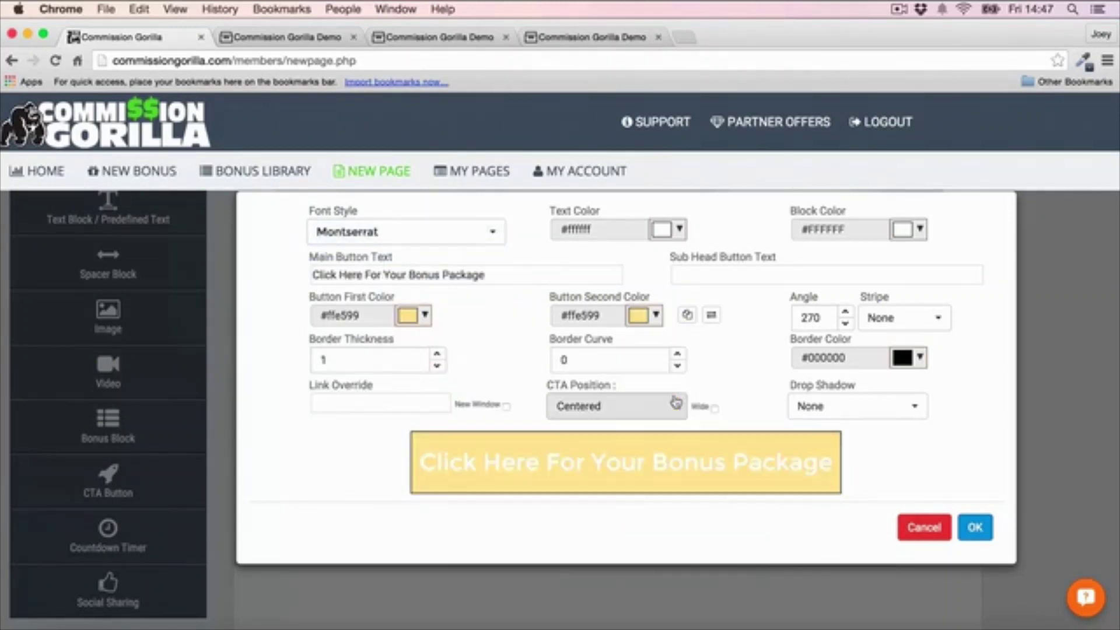
pyautogui.click(639, 317)
pyautogui.click(672, 430)
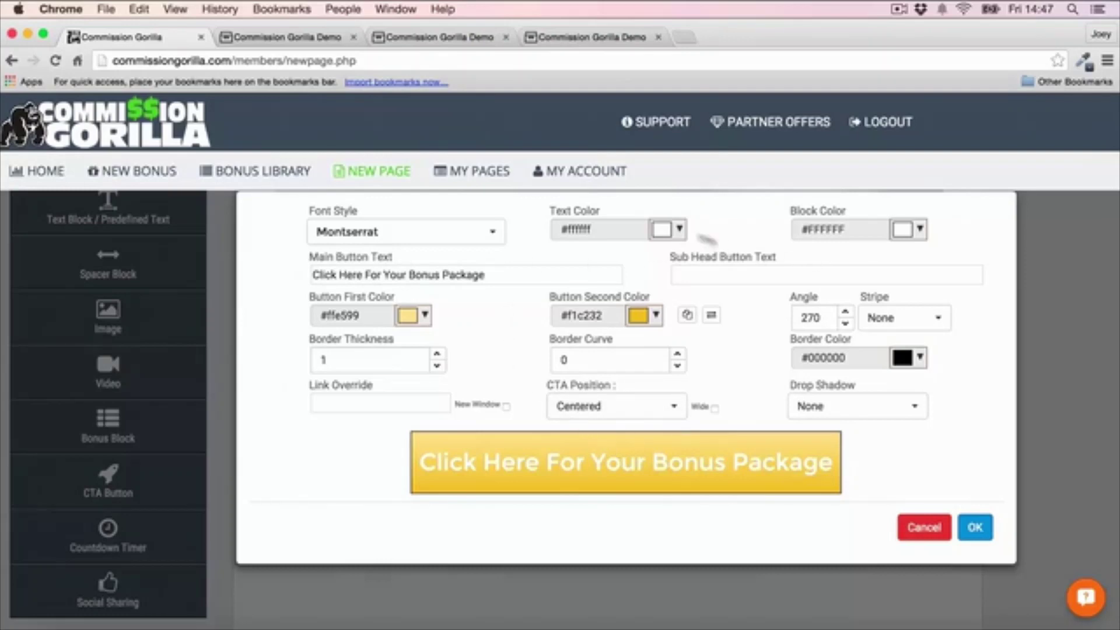
# - Make the button text black (#000000), widen the button, and apply a #bf9000 border with thickness 2 and curve 10
pyautogui.click(680, 230)
pyautogui.click(665, 257)
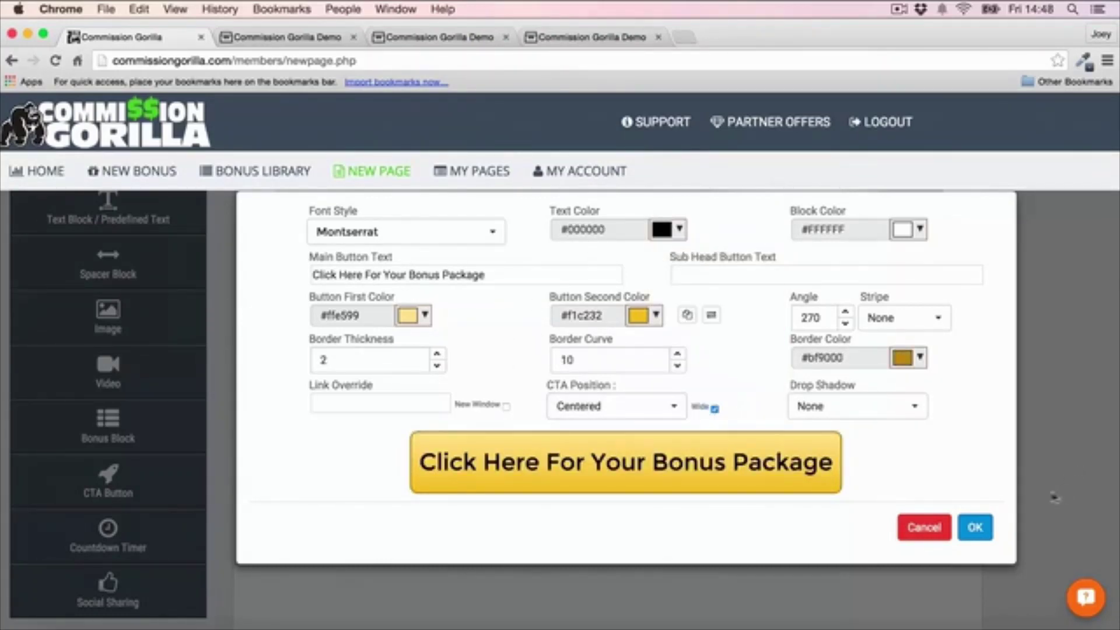
pyautogui.click(974, 527)
# - Review the page's layout and block backgrounds from the headline down to the CTA button
pyautogui.scroll(-2, 901, 296)
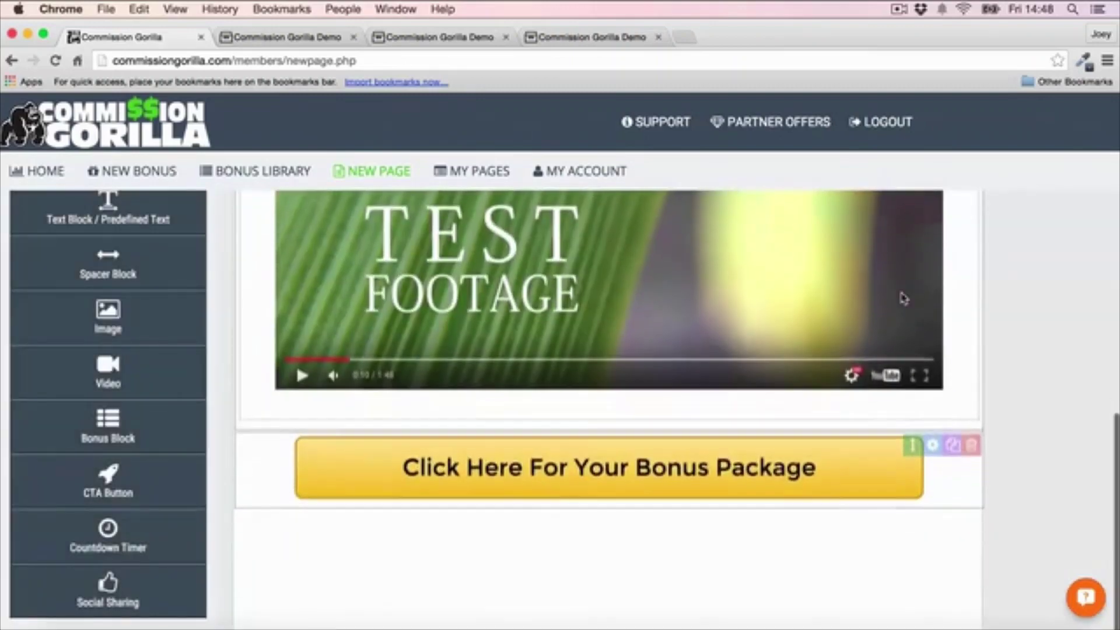
pyautogui.scroll(2, 902, 295)
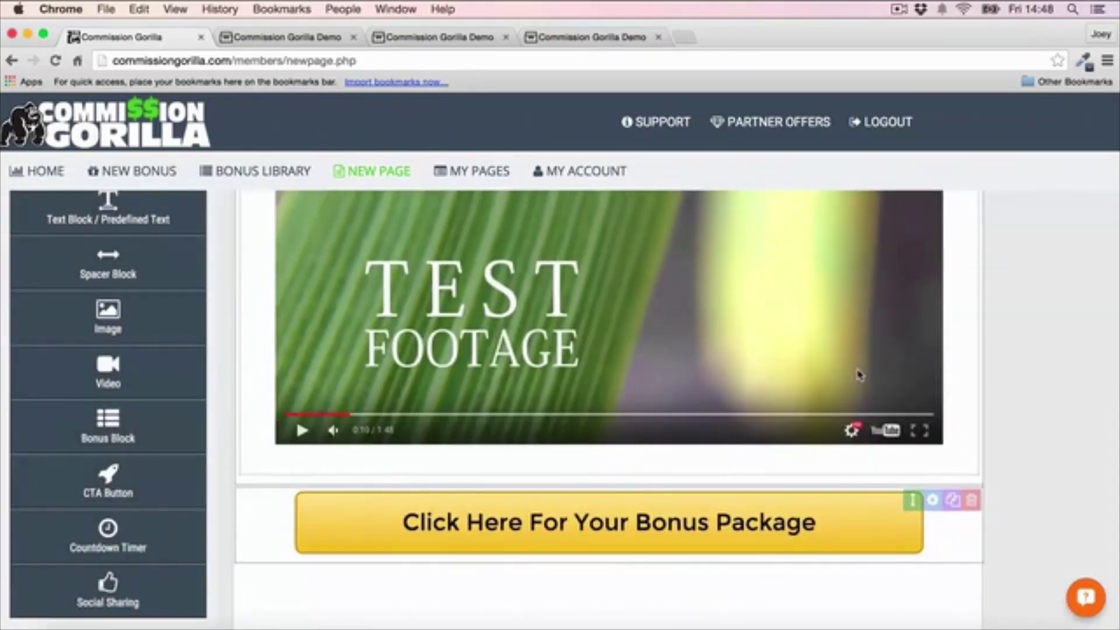
pyautogui.scroll(10, 859, 375)
pyautogui.scroll(-5, 859, 375)
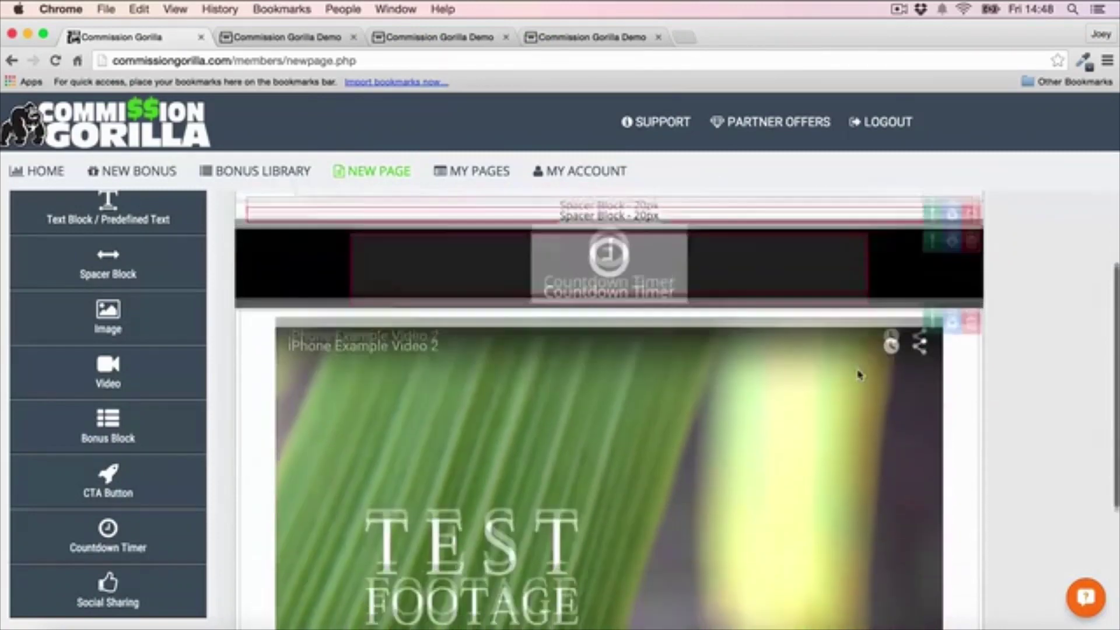
pyautogui.scroll(-1, 859, 375)
pyautogui.scroll(-3, 1001, 408)
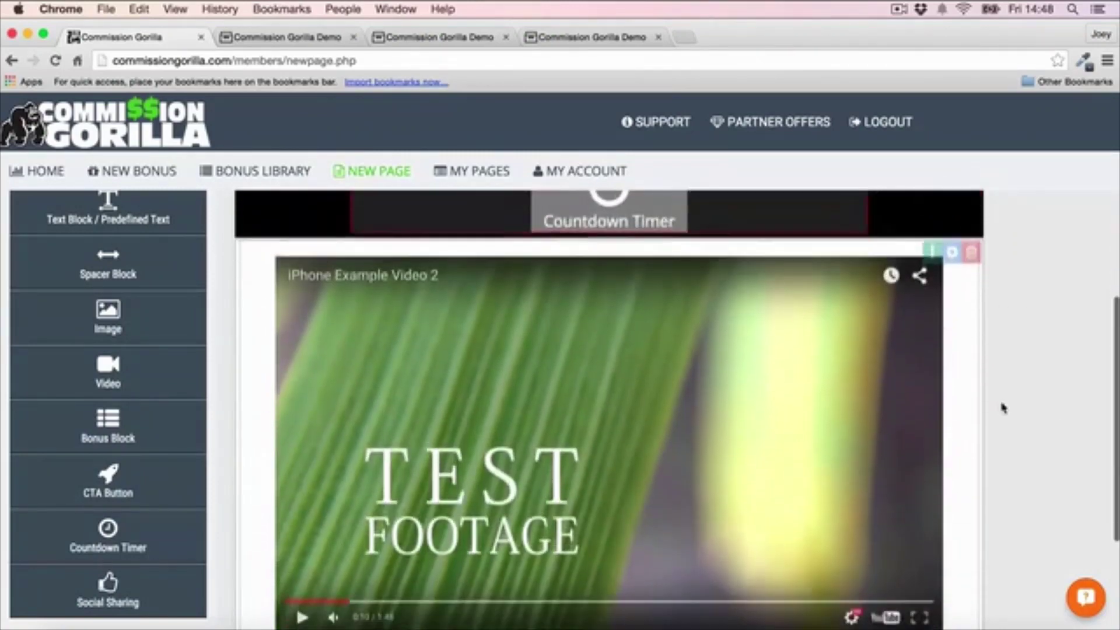
pyautogui.scroll(9, 1002, 408)
pyautogui.scroll(-3, 1002, 408)
pyautogui.scroll(1, 1003, 407)
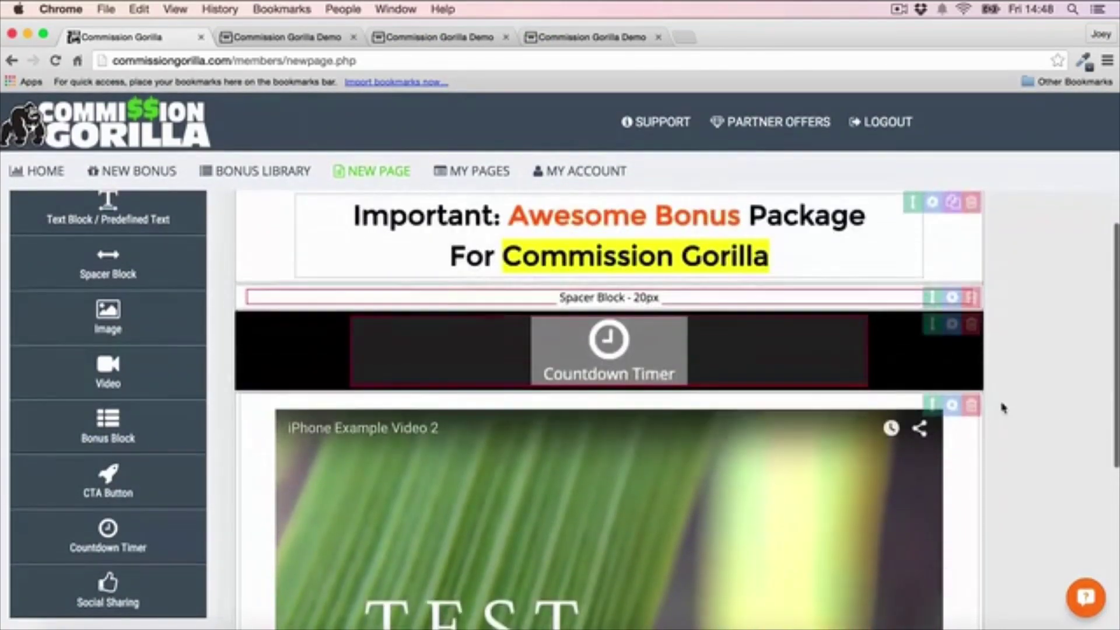
pyautogui.scroll(-3, 922, 375)
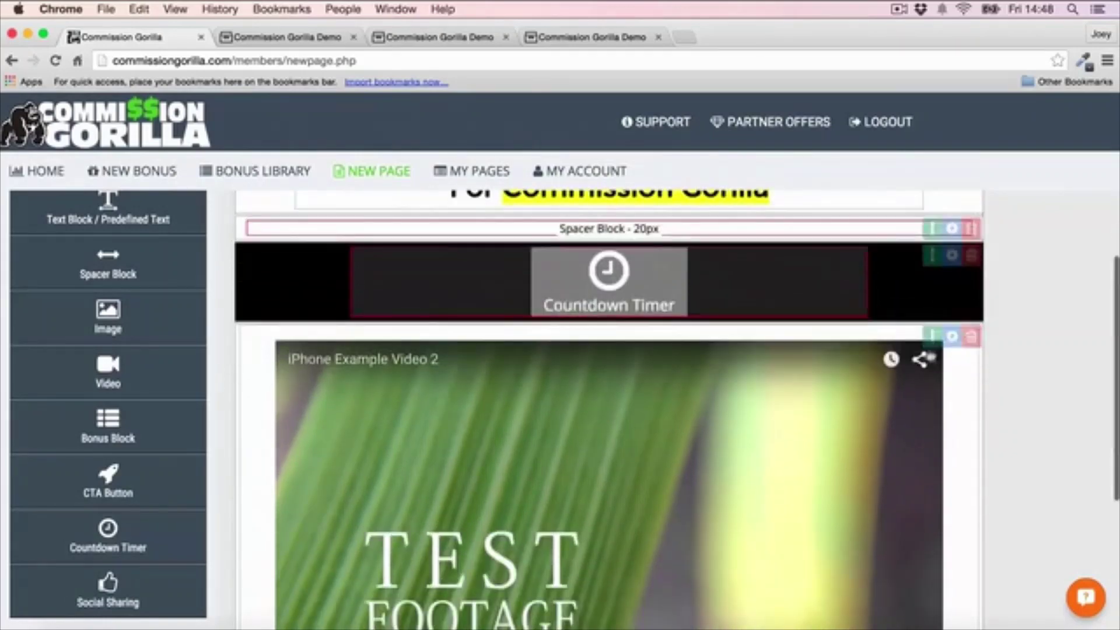
# - Set the video block's background color to orange (#ff9900)
pyautogui.click(952, 337)
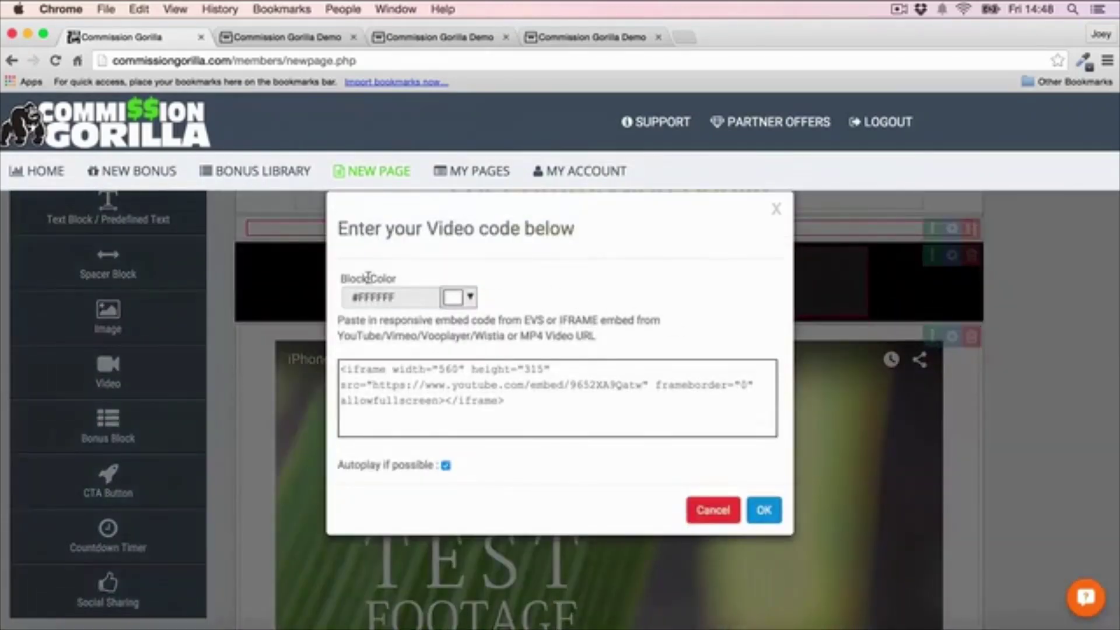
pyautogui.click(469, 298)
pyautogui.click(472, 344)
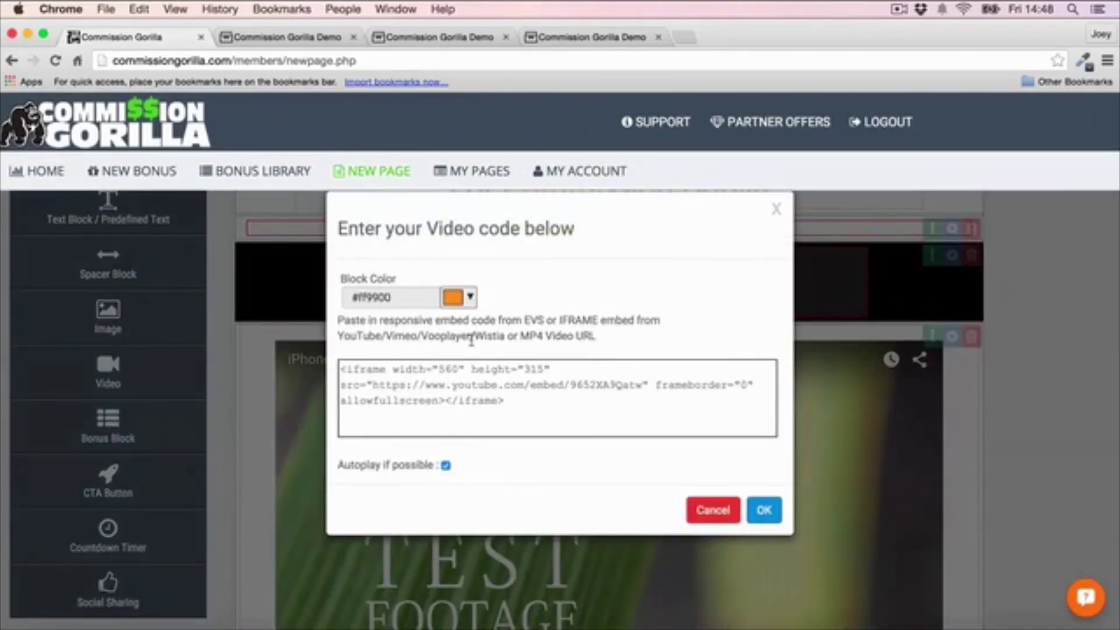
pyautogui.click(775, 511)
pyautogui.scroll(3, 1010, 391)
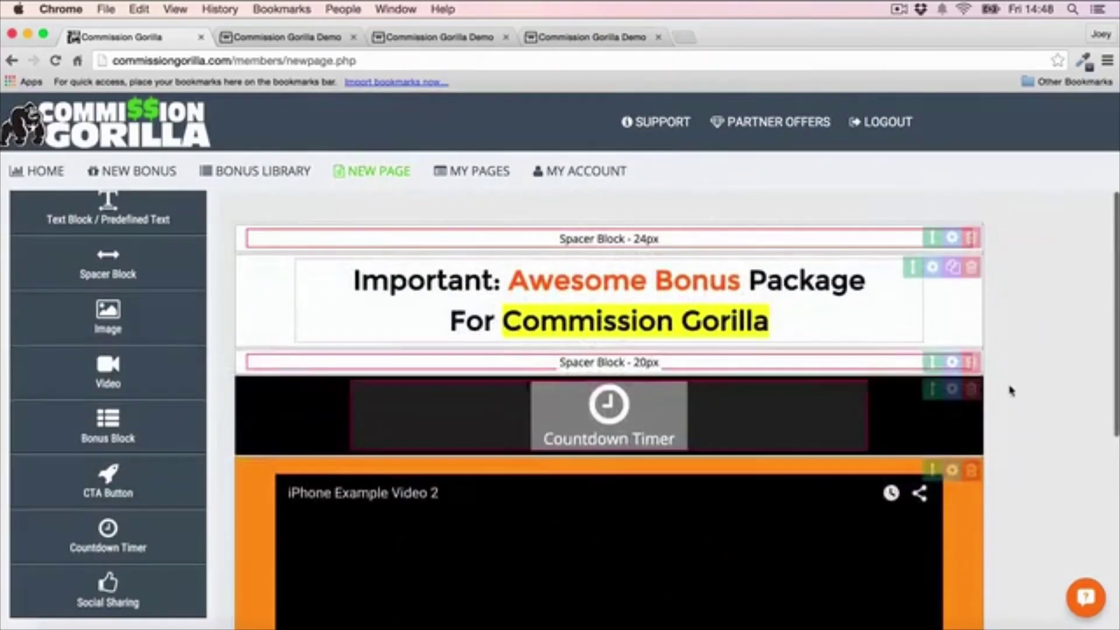
# - Give the CTA button's block the same orange background (#ff9900) as the video block
pyautogui.scroll(-10, 1011, 391)
pyautogui.scroll(-4, 1011, 389)
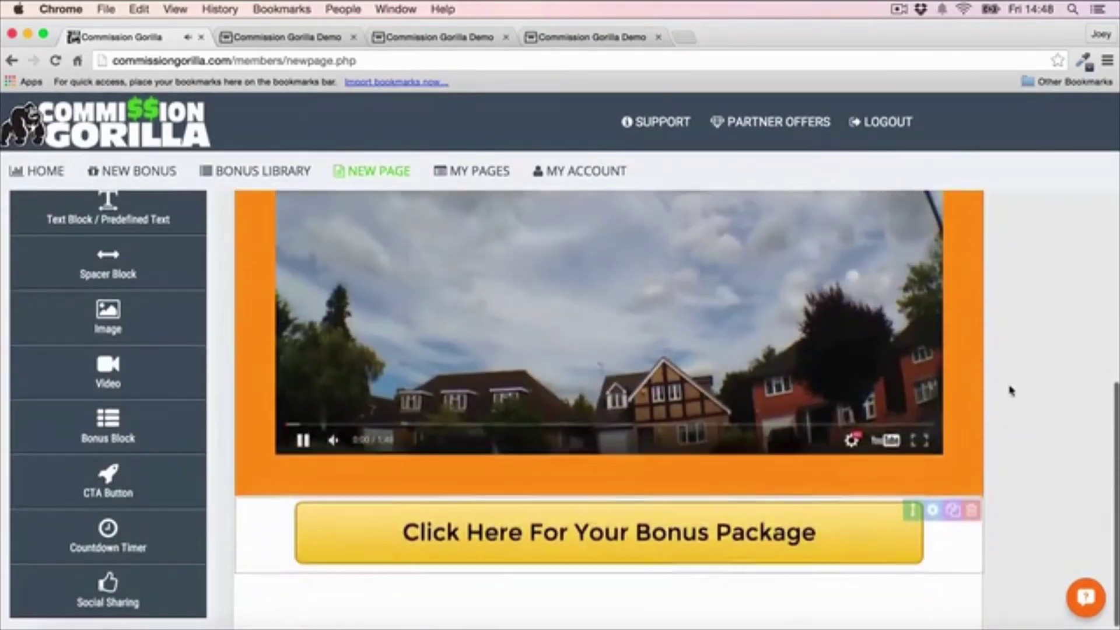
pyautogui.scroll(-2, 1015, 340)
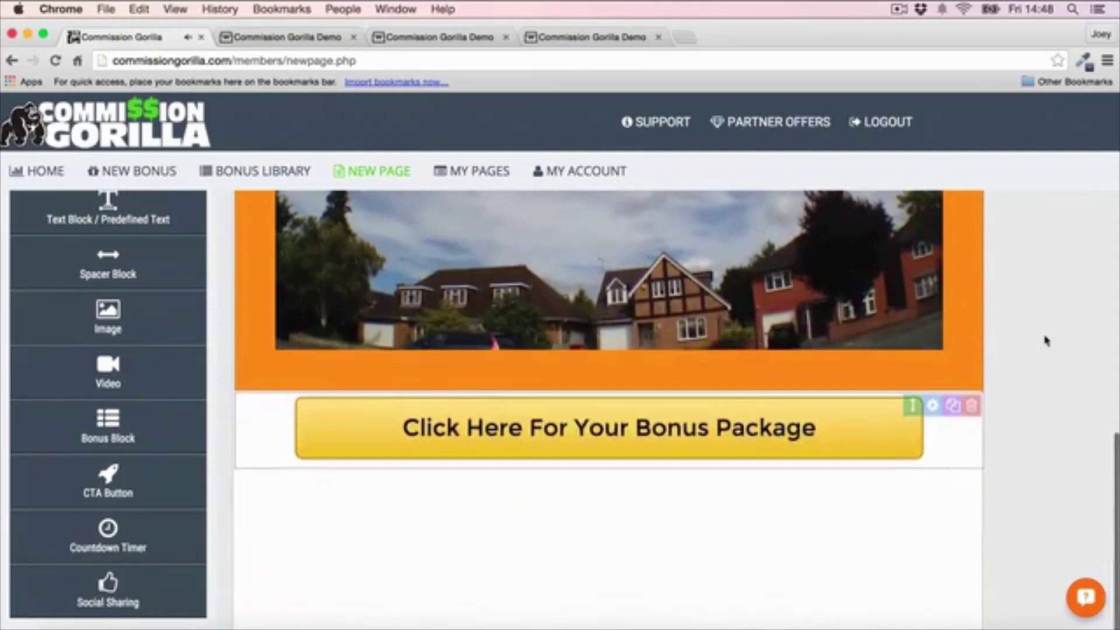
pyautogui.click(932, 406)
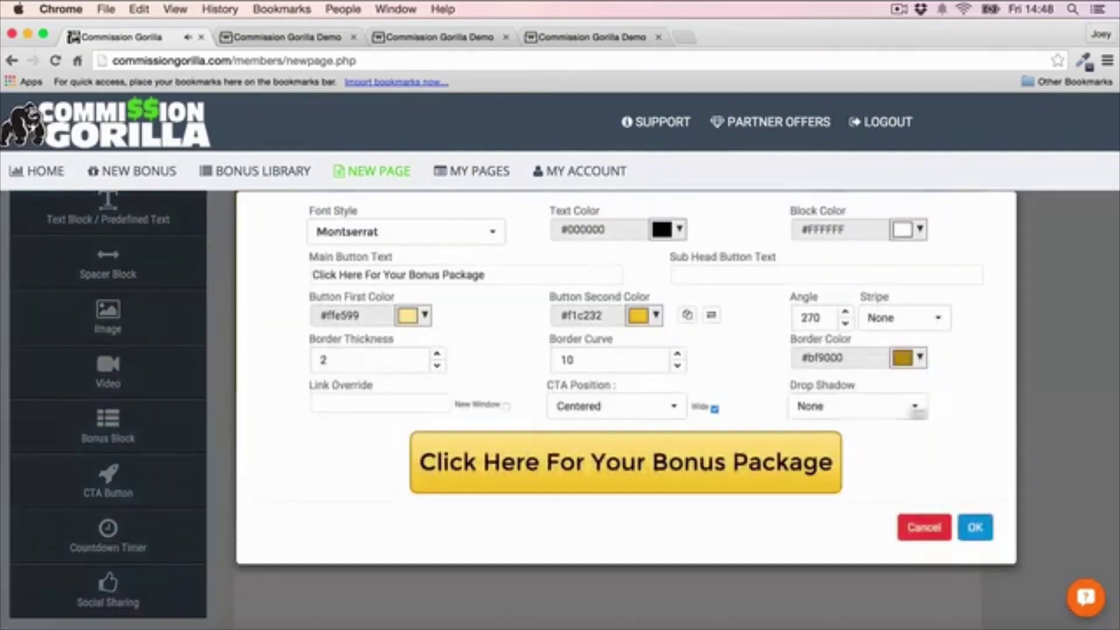
pyautogui.click(903, 230)
pyautogui.click(922, 275)
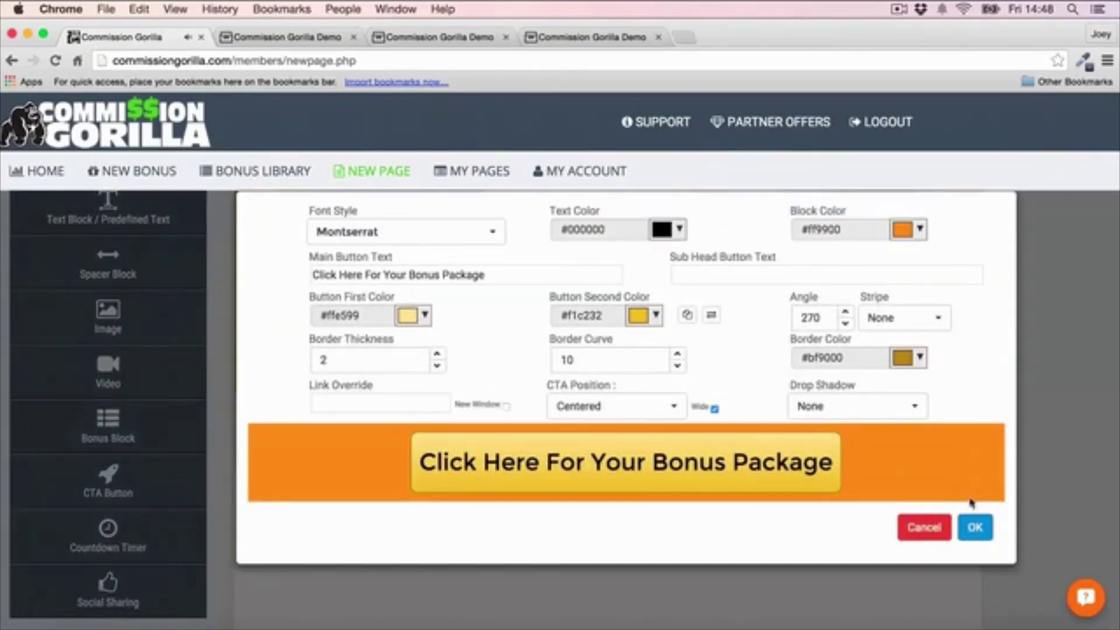
pyautogui.click(975, 527)
pyautogui.scroll(5, 995, 287)
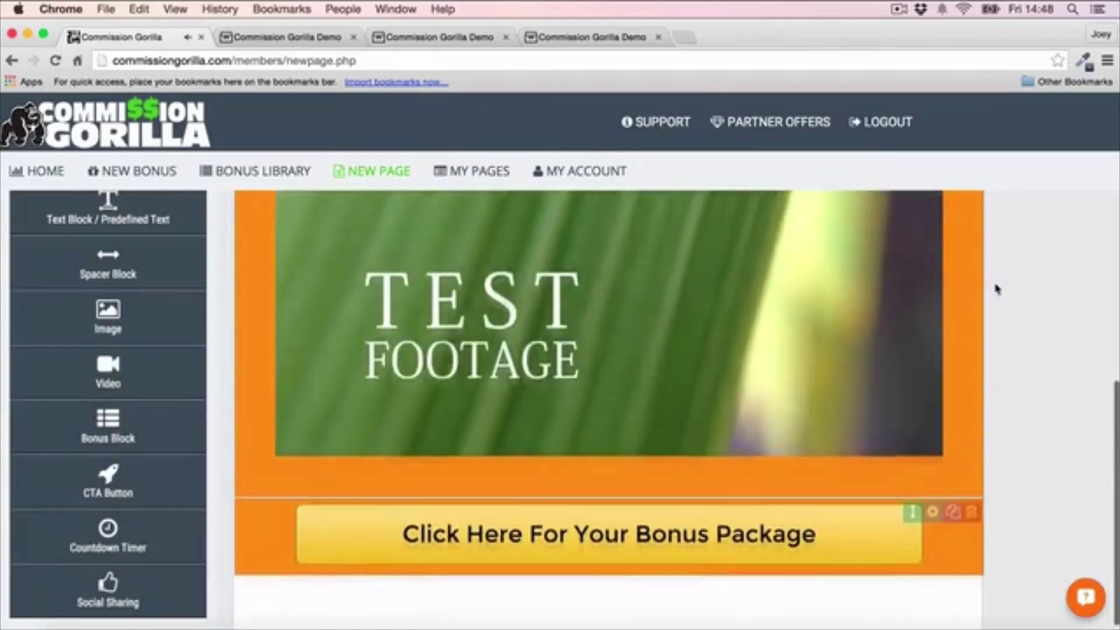
pyautogui.scroll(2, 790, 312)
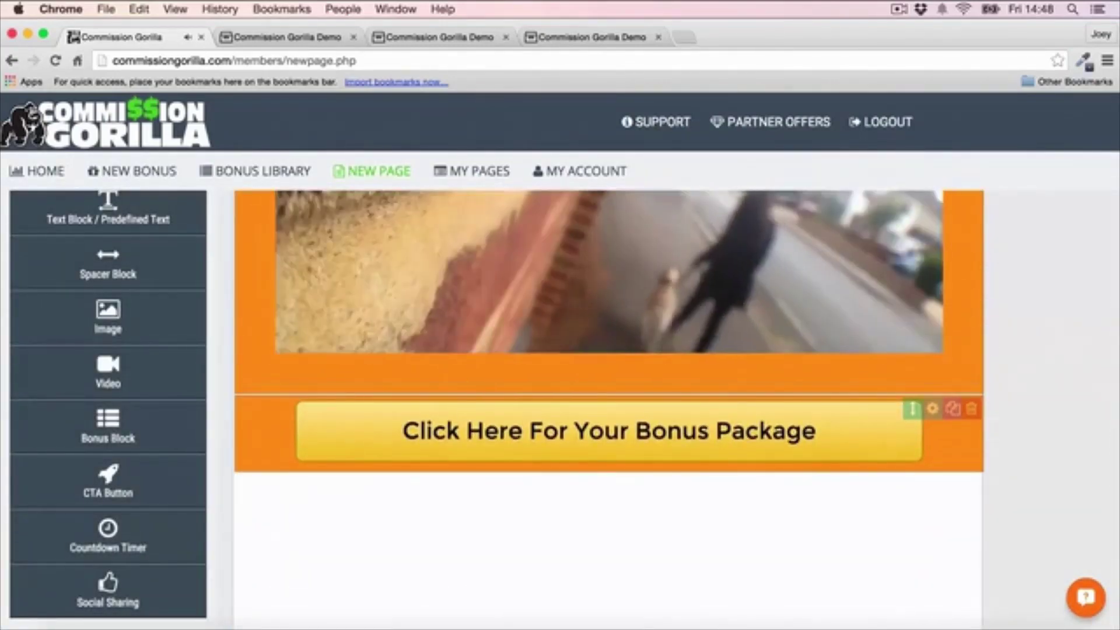
pyautogui.scroll(-1, 907, 432)
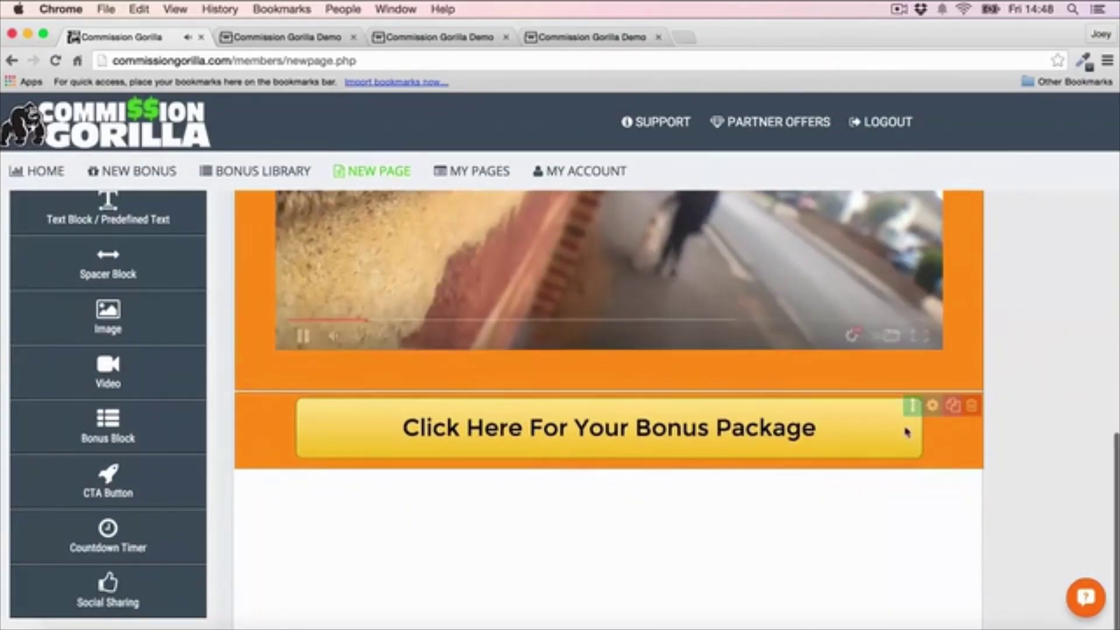
# - Restyle the CTA button as a blue button with white text on its orange block
pyautogui.click(932, 406)
pyautogui.click(413, 316)
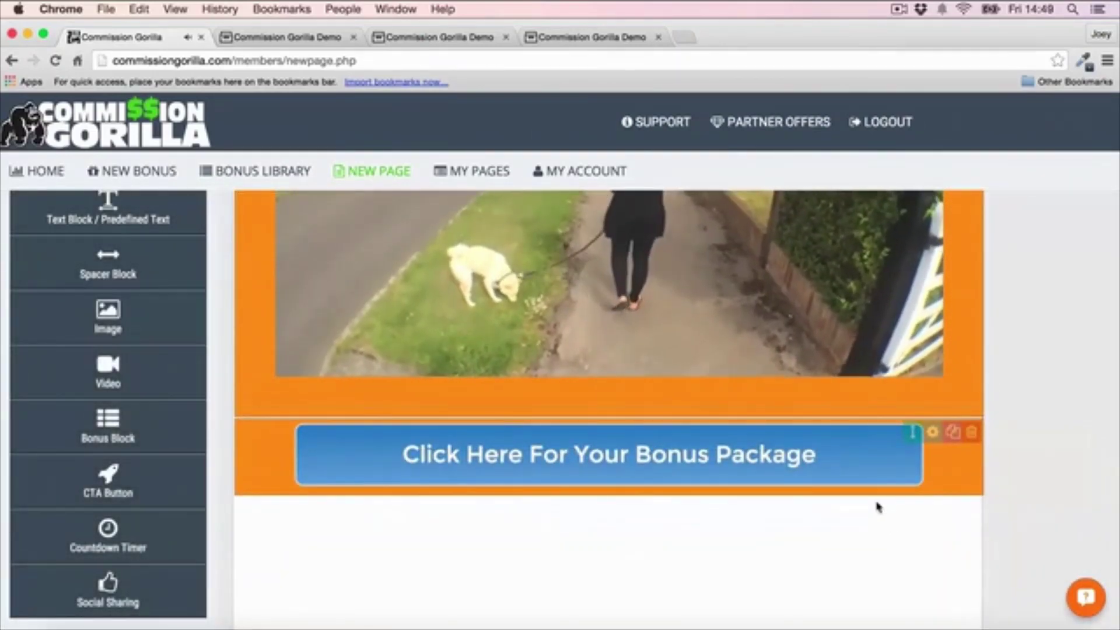
pyautogui.scroll(5, 878, 507)
pyautogui.scroll(4, 879, 507)
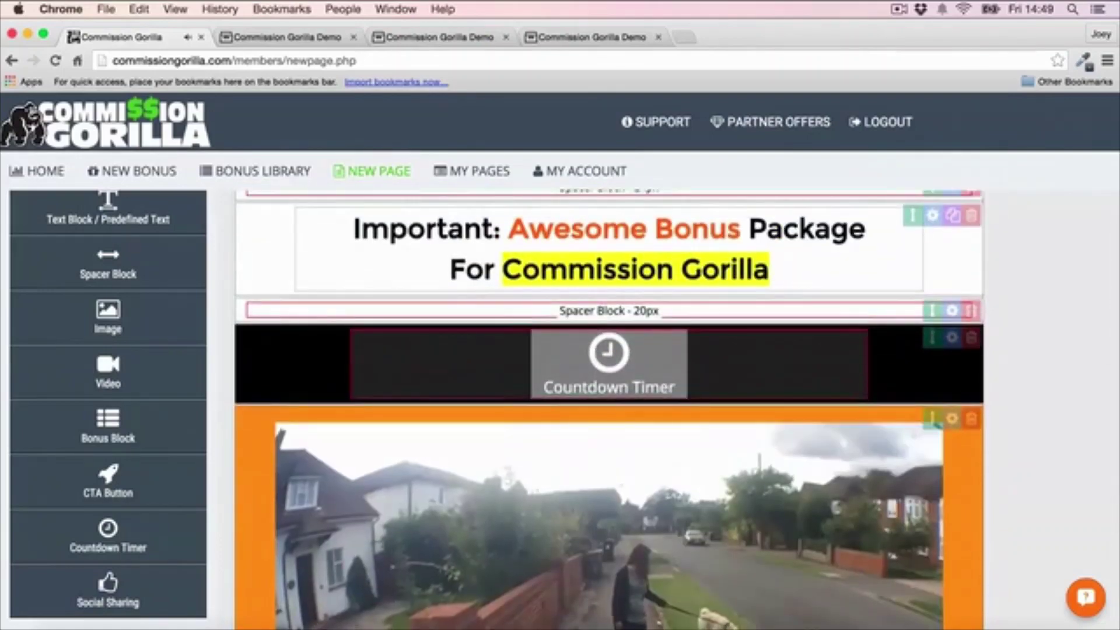
pyautogui.scroll(-3, 983, 301)
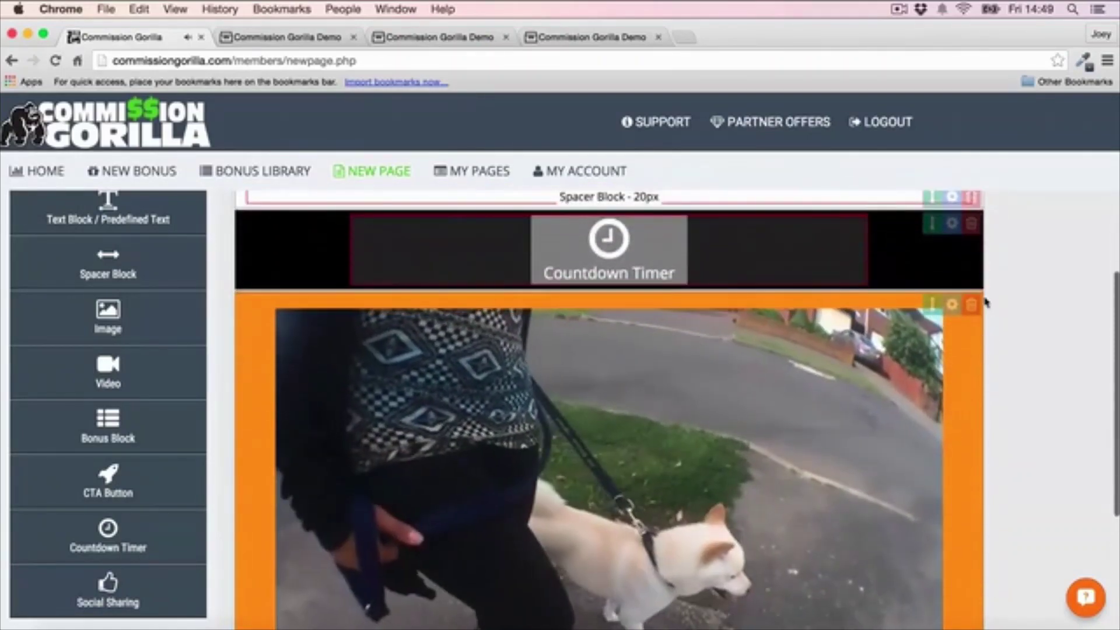
pyautogui.scroll(4, 985, 302)
pyautogui.scroll(-2, 680, 332)
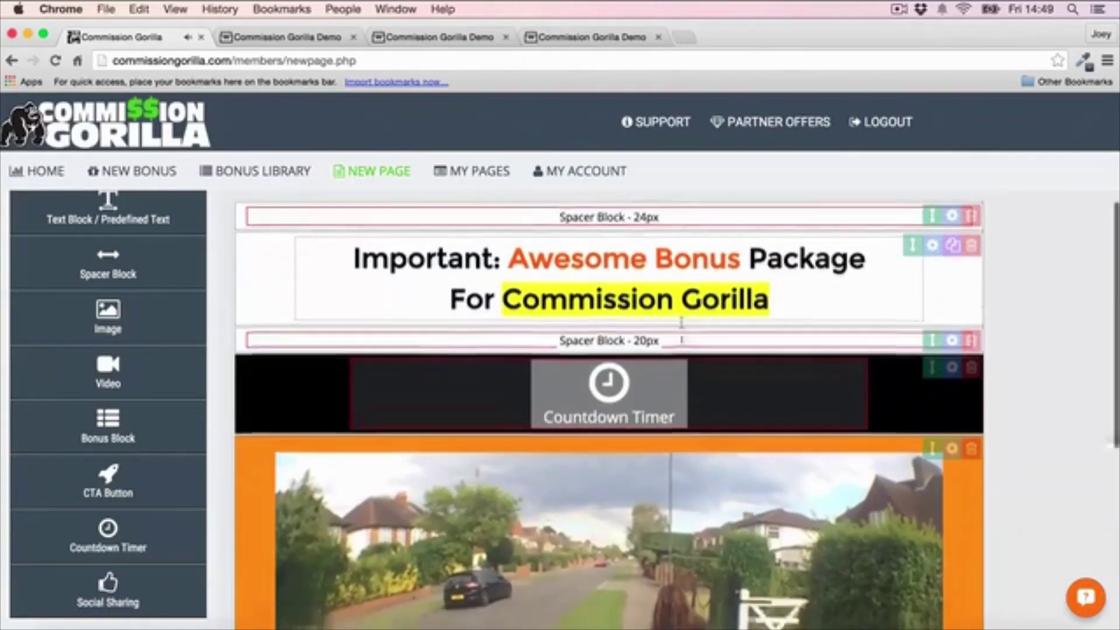
pyautogui.scroll(-10, 729, 313)
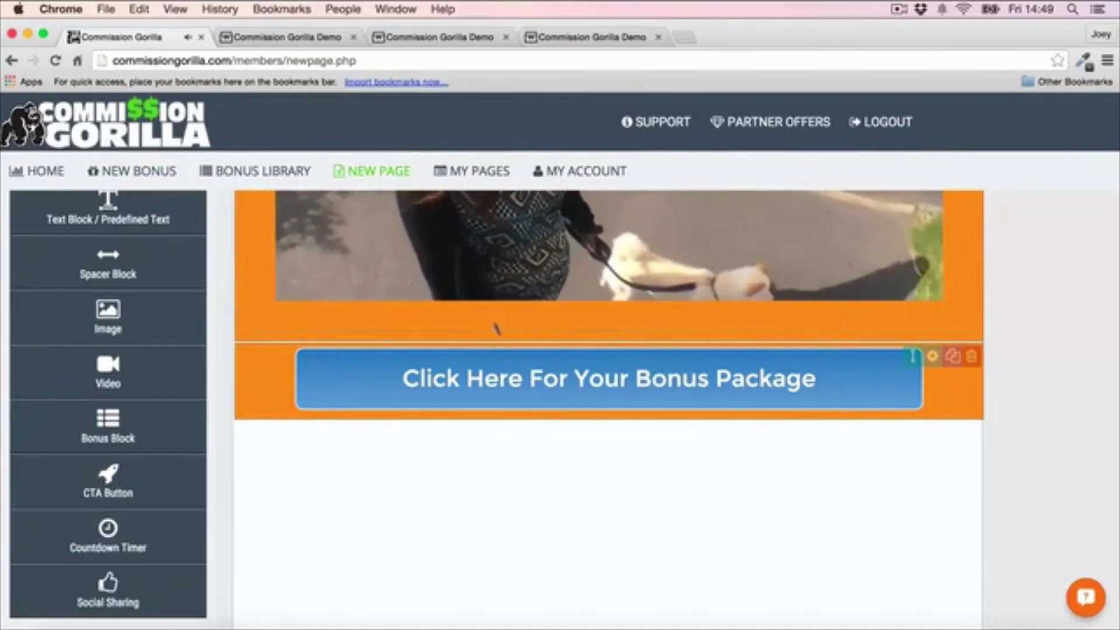
# - Add a bonus block below the CTA button and fill it with the "Bonus Example" bonus
pyautogui.click(110, 437)
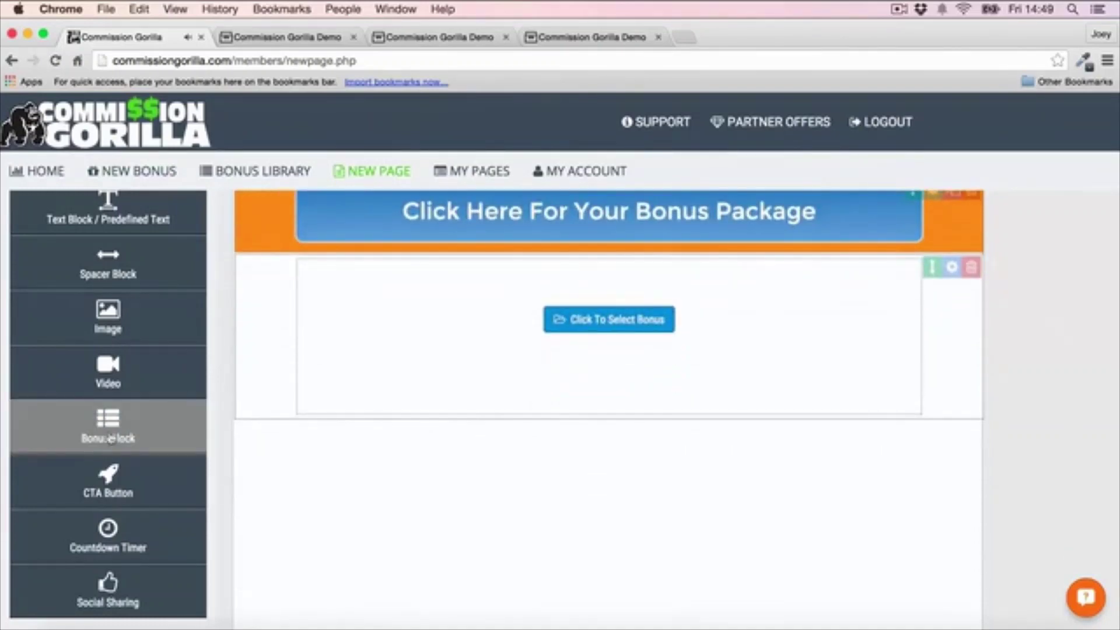
pyautogui.click(618, 321)
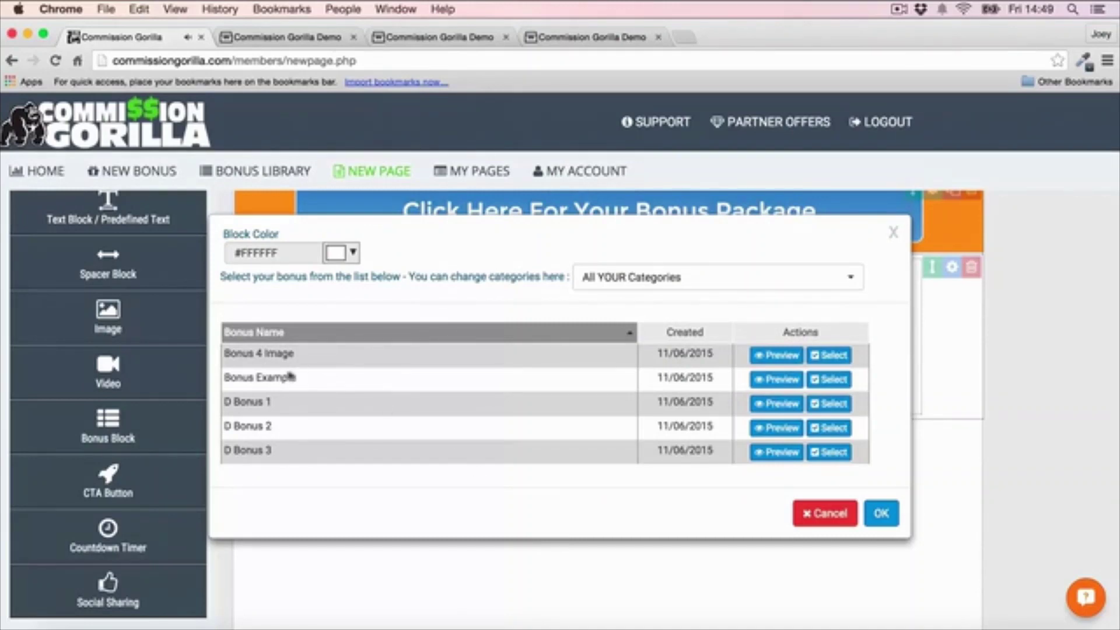
pyautogui.click(833, 381)
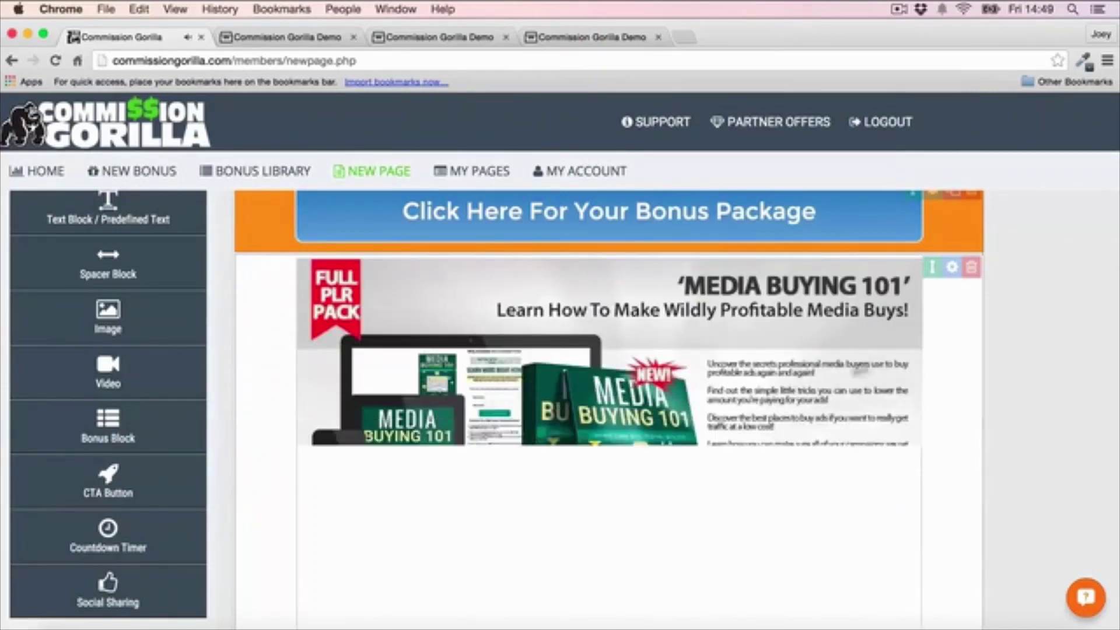
# - Add a second bonus block beneath the Media Buying 101 bonus and fill it with "Bonus 4 Image"
pyautogui.scroll(-5, 1037, 318)
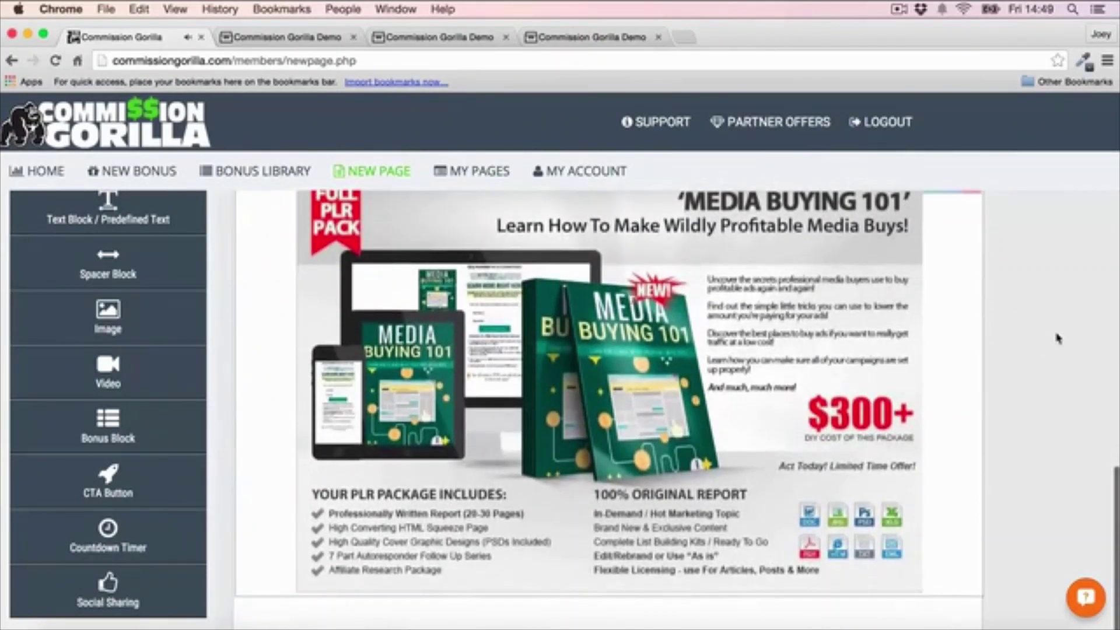
pyautogui.scroll(-2, 1058, 339)
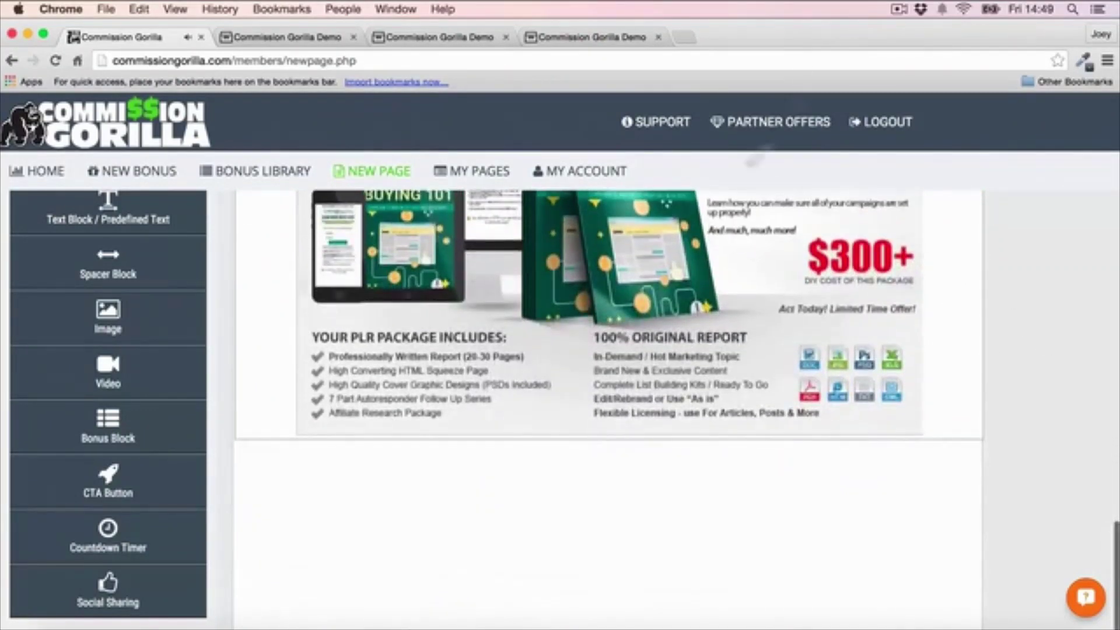
pyautogui.click(86, 417)
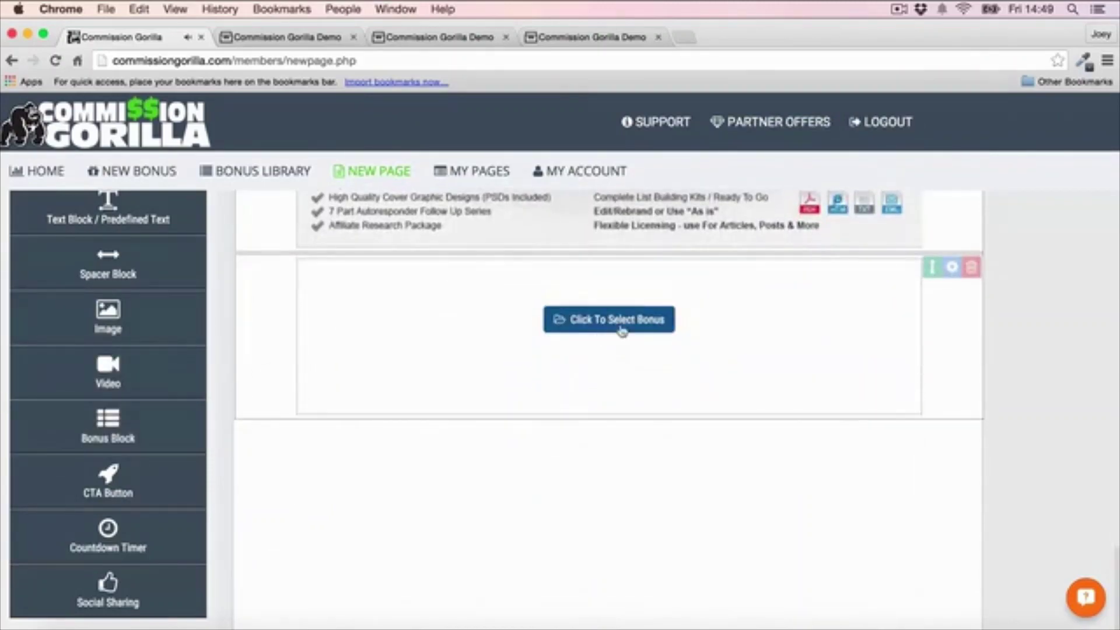
pyautogui.click(620, 325)
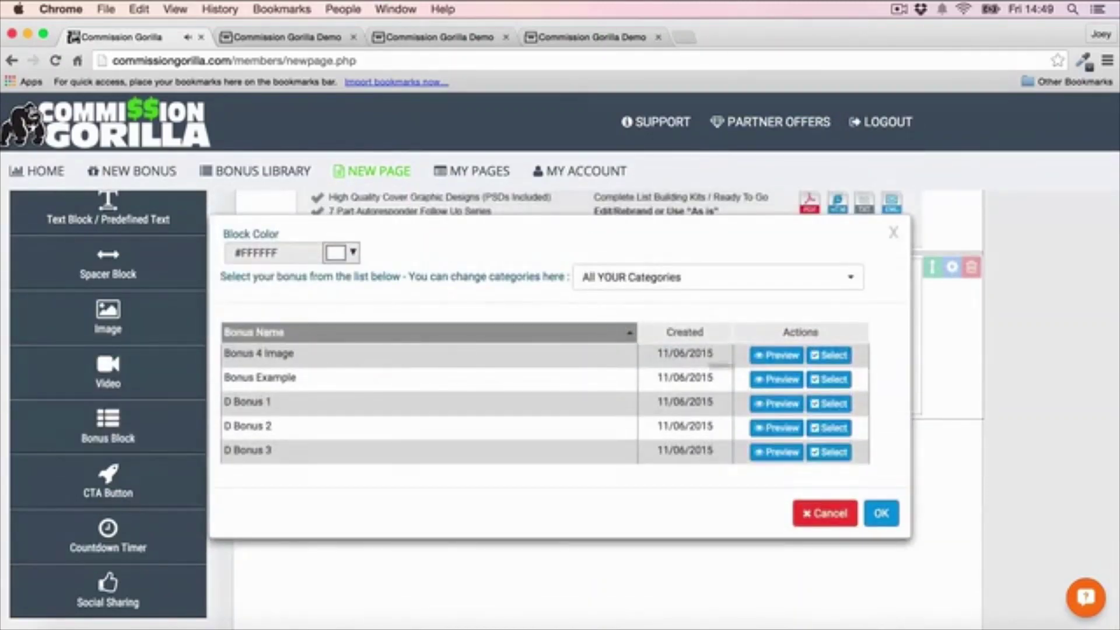
pyautogui.click(828, 355)
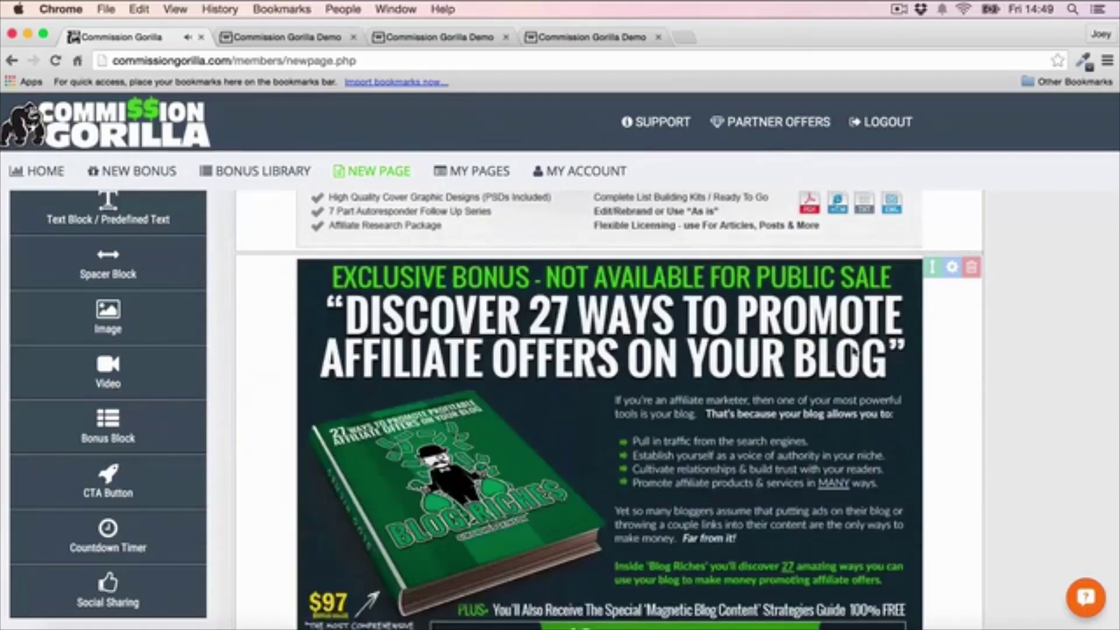
# - Add a third bonus block beneath the blog promotion bonus and fill it with "D Bonus 2"
pyautogui.scroll(-5, 1007, 315)
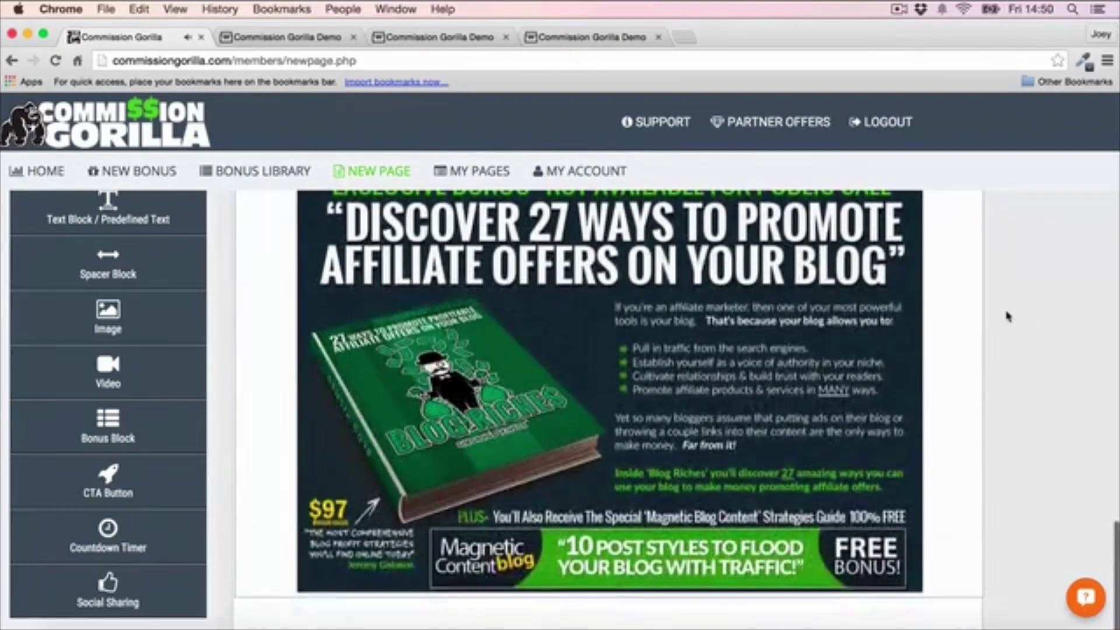
pyautogui.click(96, 435)
pyautogui.click(622, 324)
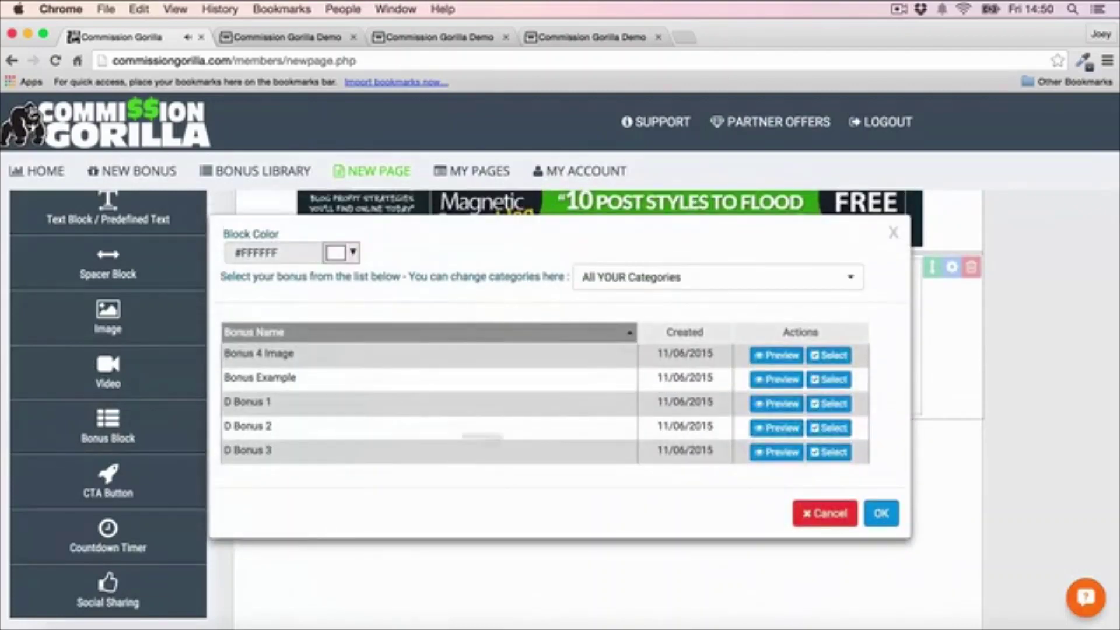
pyautogui.click(829, 428)
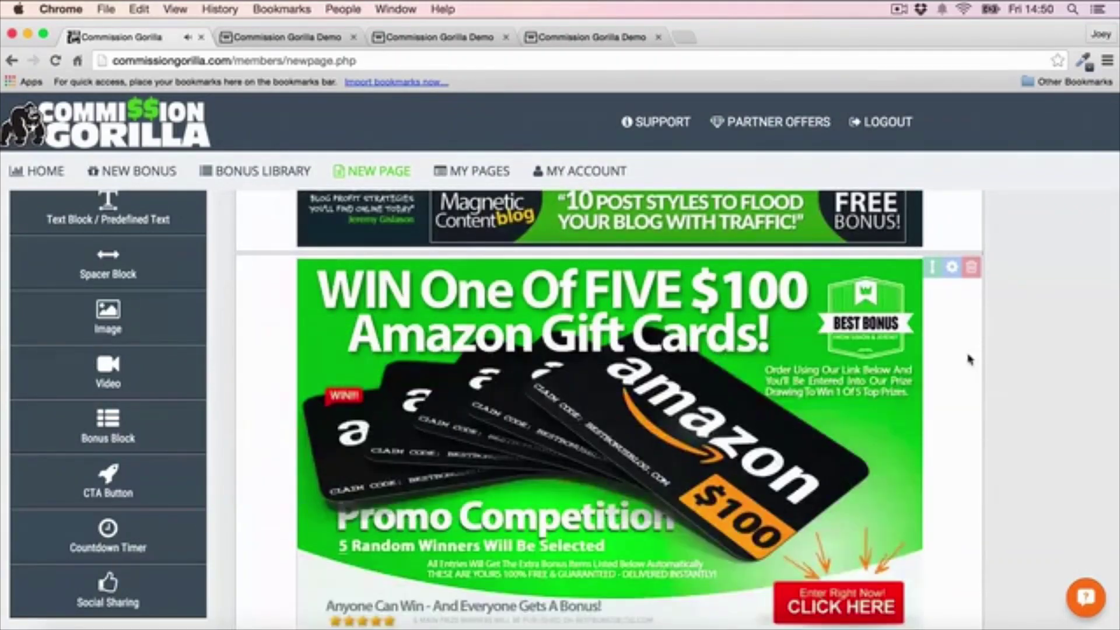
# - Add a social sharing block with its default options and place it between the CTA button and the first bonus
pyautogui.scroll(-5, 970, 360)
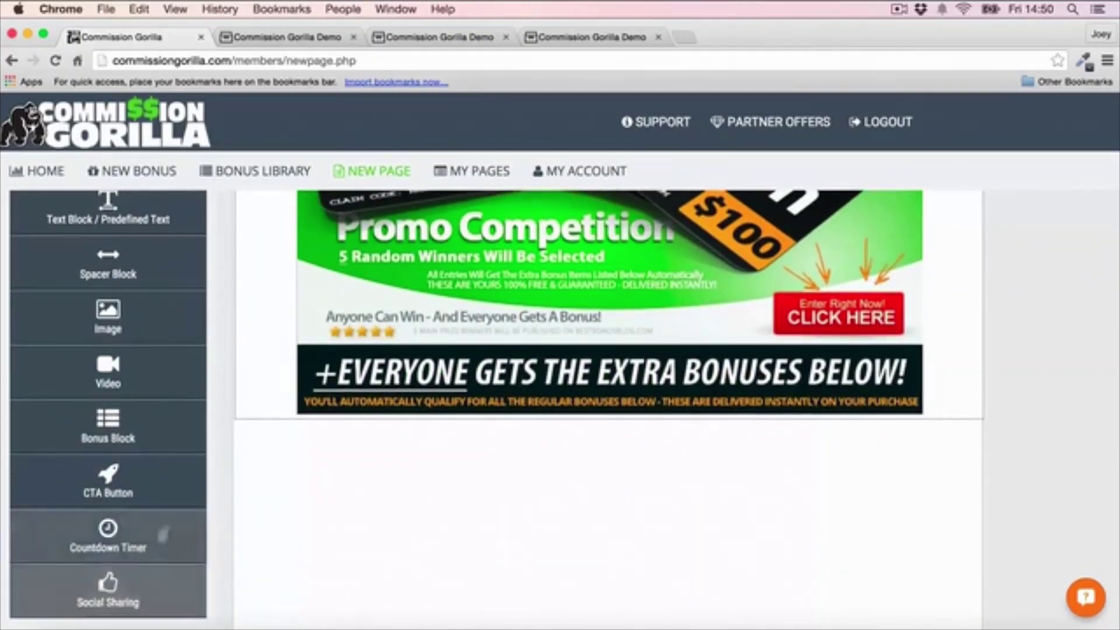
pyautogui.moveTo(119, 599); pyautogui.dragTo(442, 472)
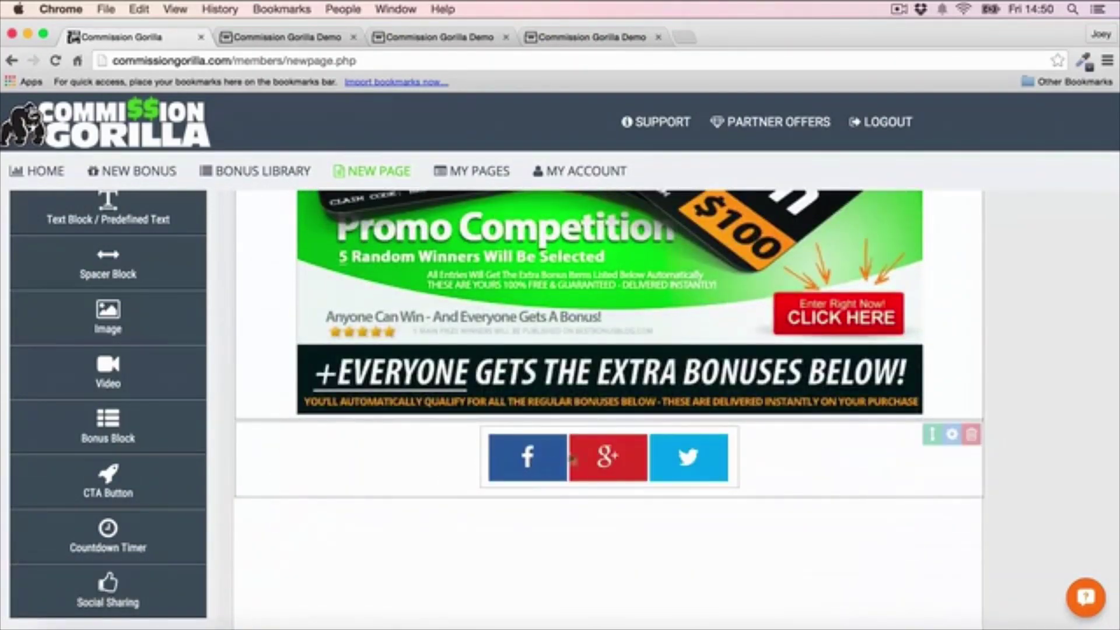
pyautogui.click(952, 434)
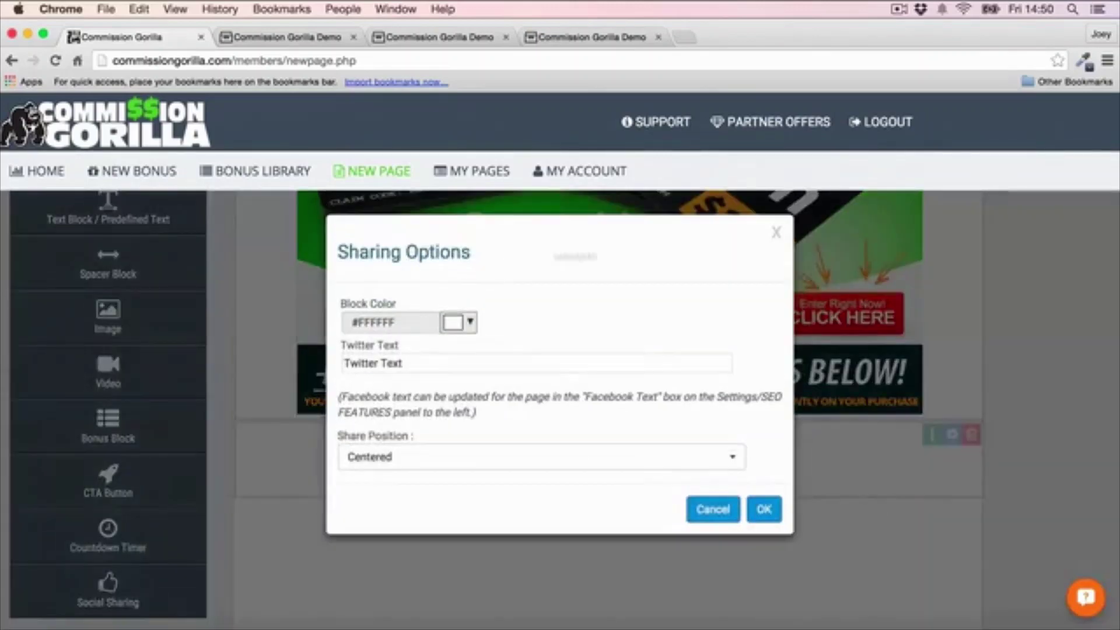
pyautogui.click(713, 516)
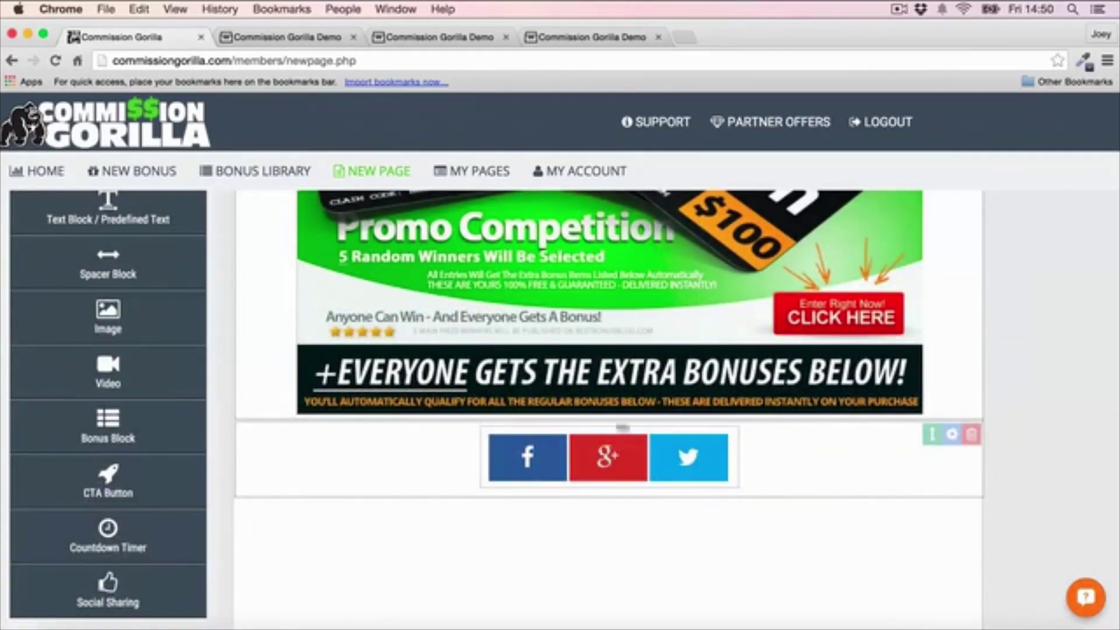
pyautogui.moveTo(938, 441); pyautogui.dragTo(904, 467)
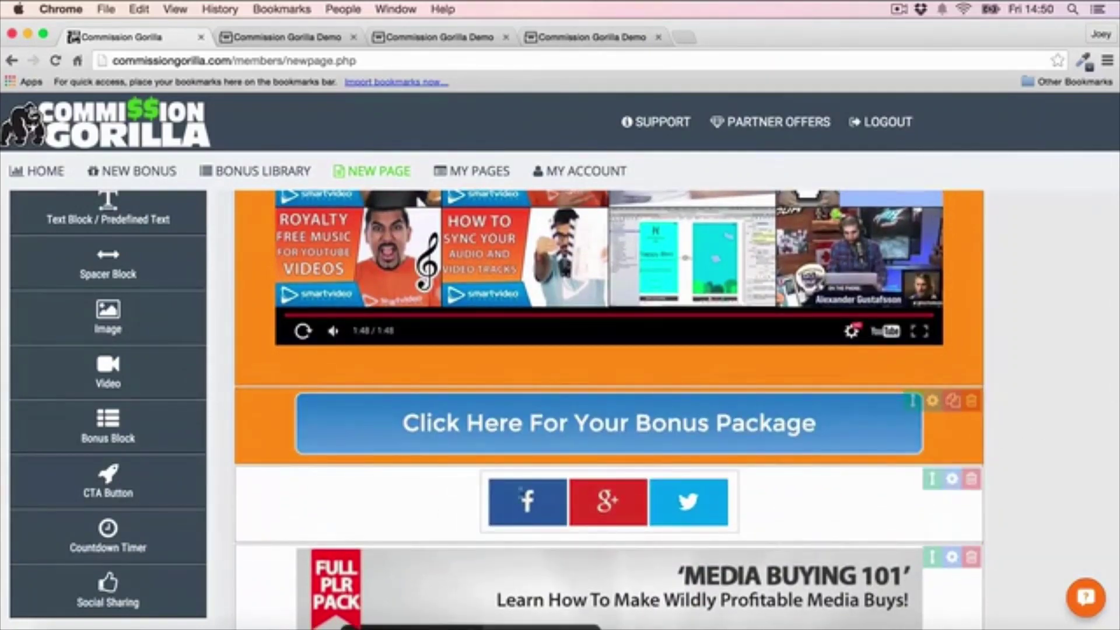
# - Duplicate the CTA button block and move the copy to the end of the page, below the last bonus
pyautogui.scroll(-3, 954, 295)
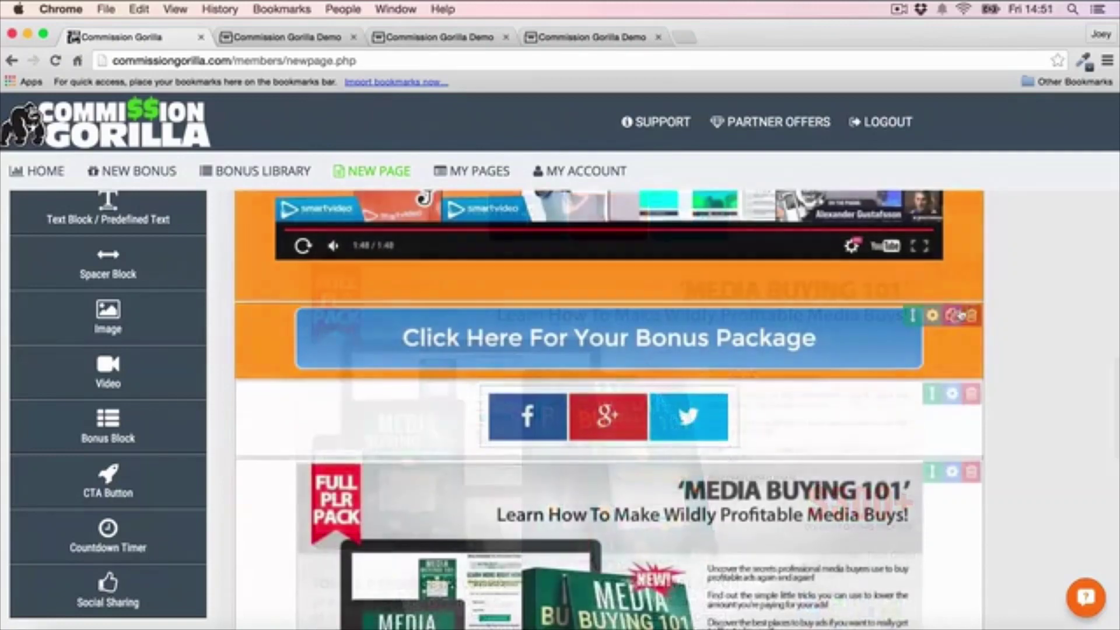
pyautogui.click(952, 316)
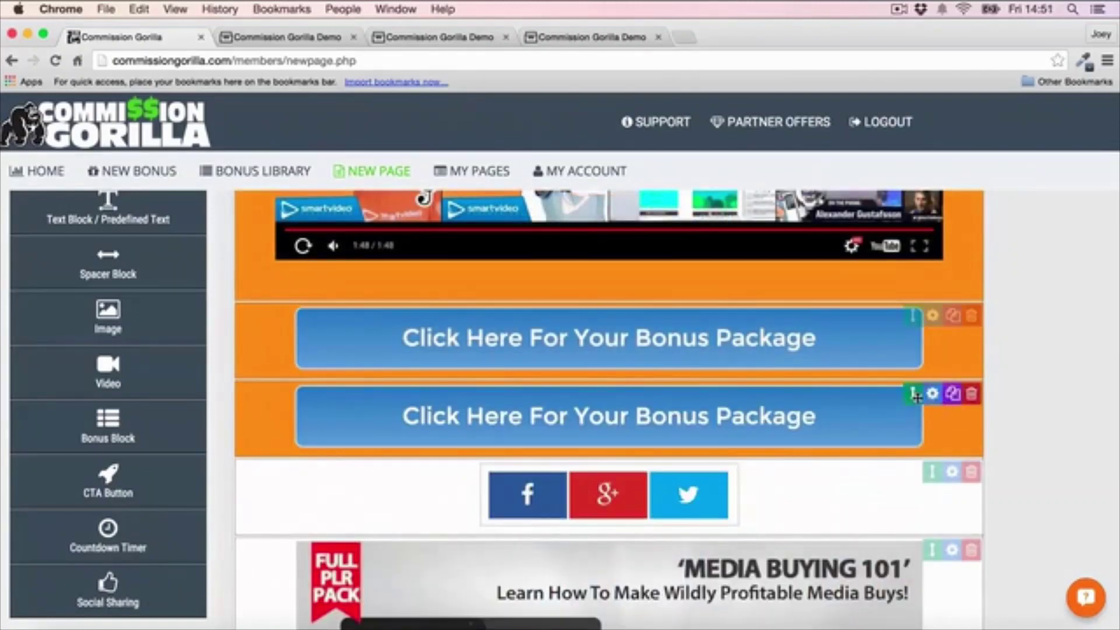
pyautogui.moveTo(912, 395); pyautogui.dragTo(935, 432)
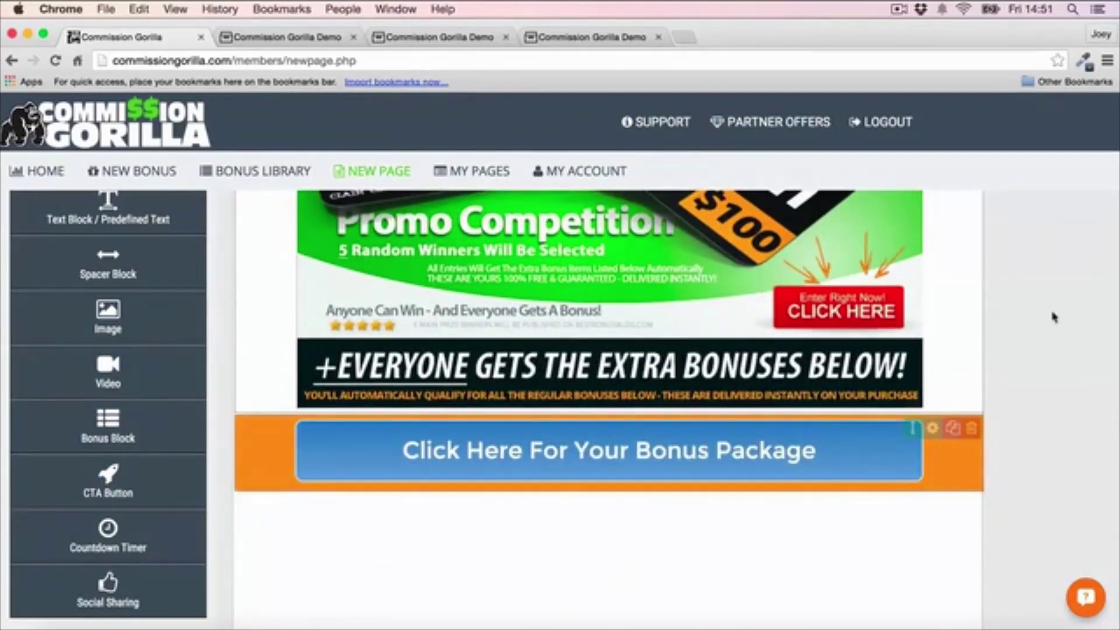
# - Save the finished bonus page and bring up its download and hosted link options
pyautogui.scroll(10, 1054, 317)
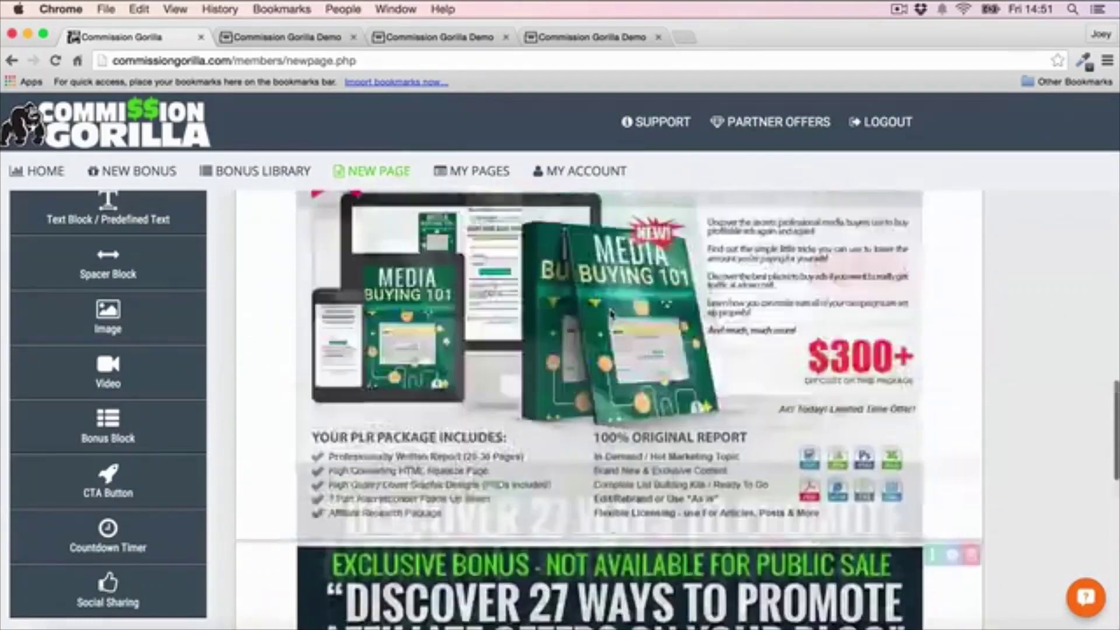
pyautogui.scroll(10, 611, 314)
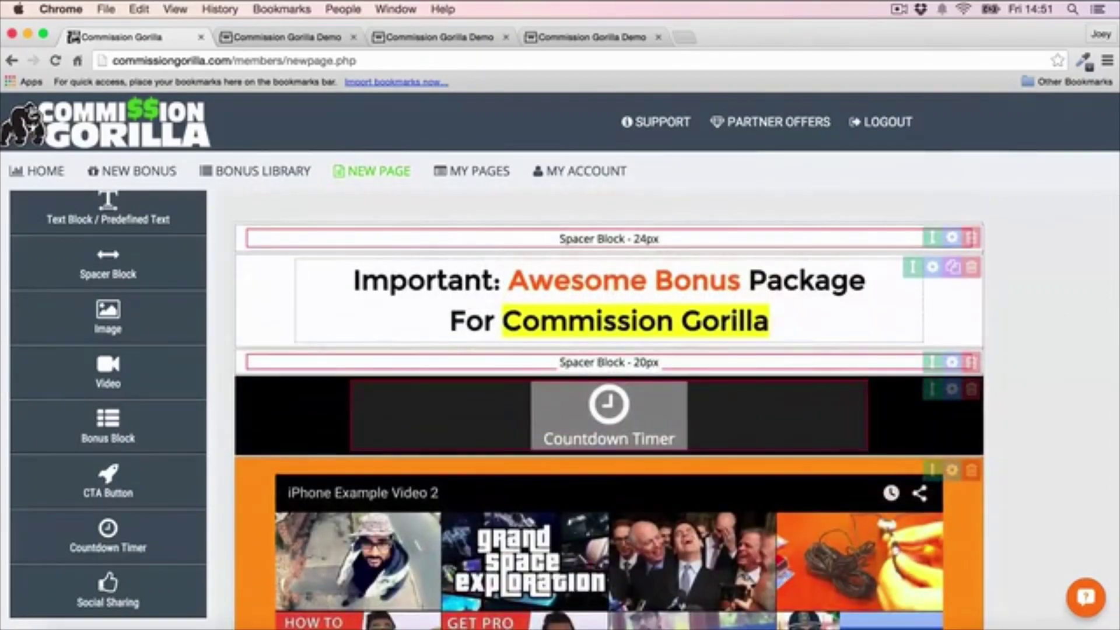
pyautogui.scroll(3, 82, 234)
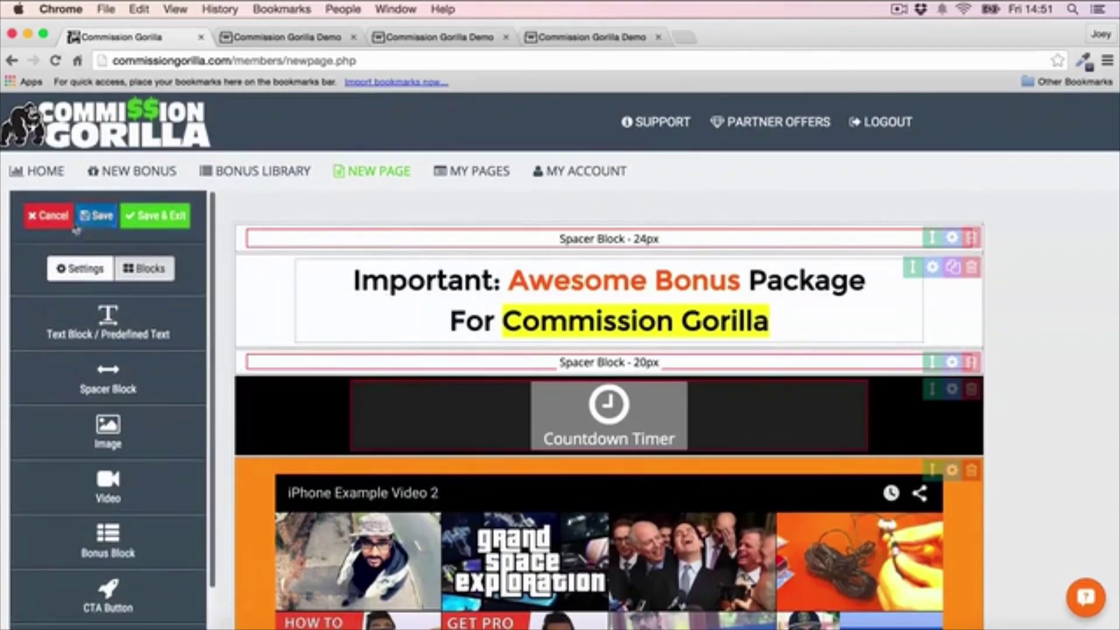
pyautogui.click(95, 215)
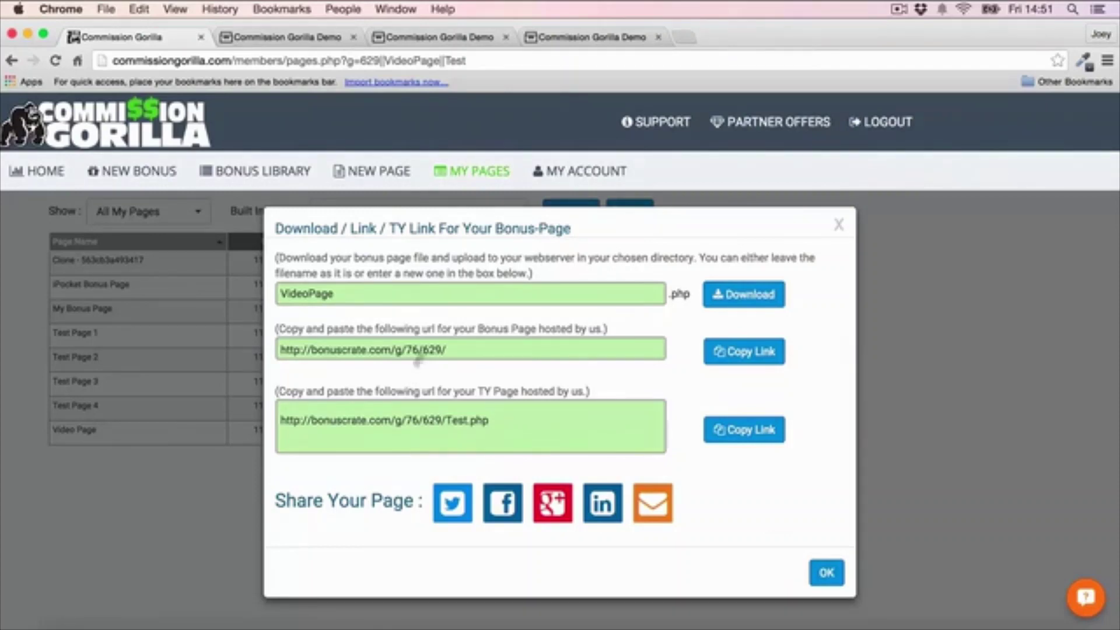
pyautogui.click(470, 353)
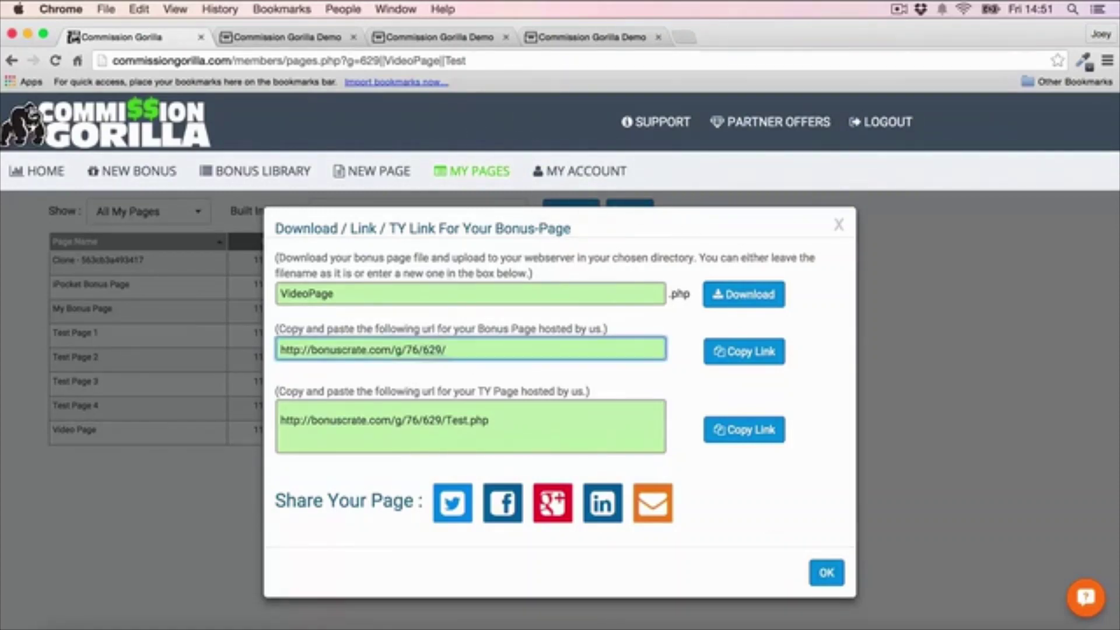
pyautogui.press('super+c')
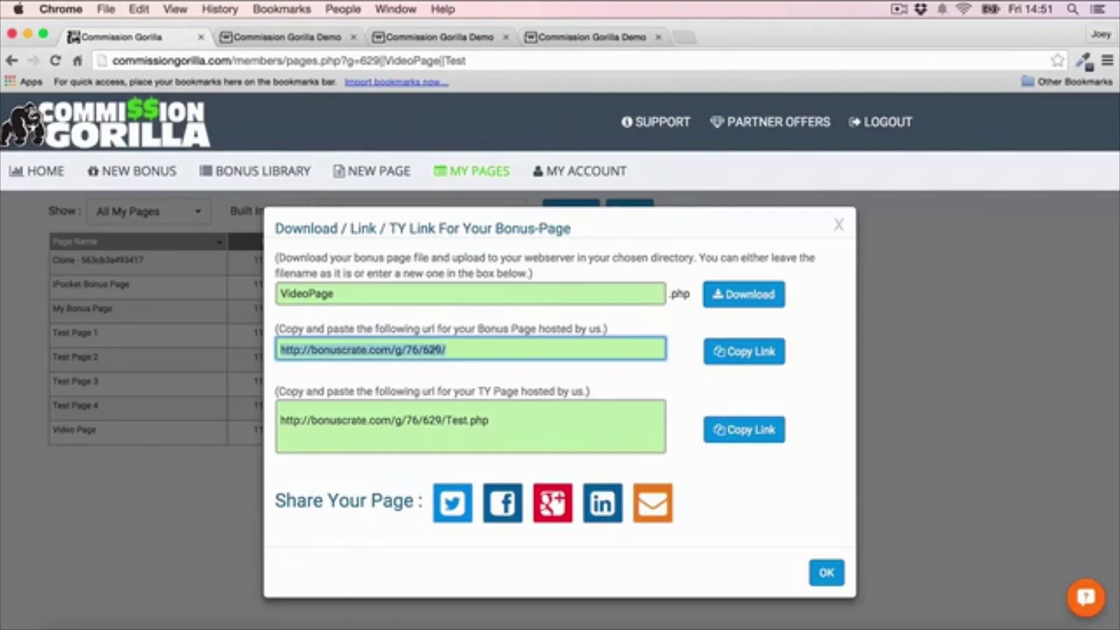
pyautogui.click(693, 38)
pyautogui.press('super+v')
pyautogui.press('Return')
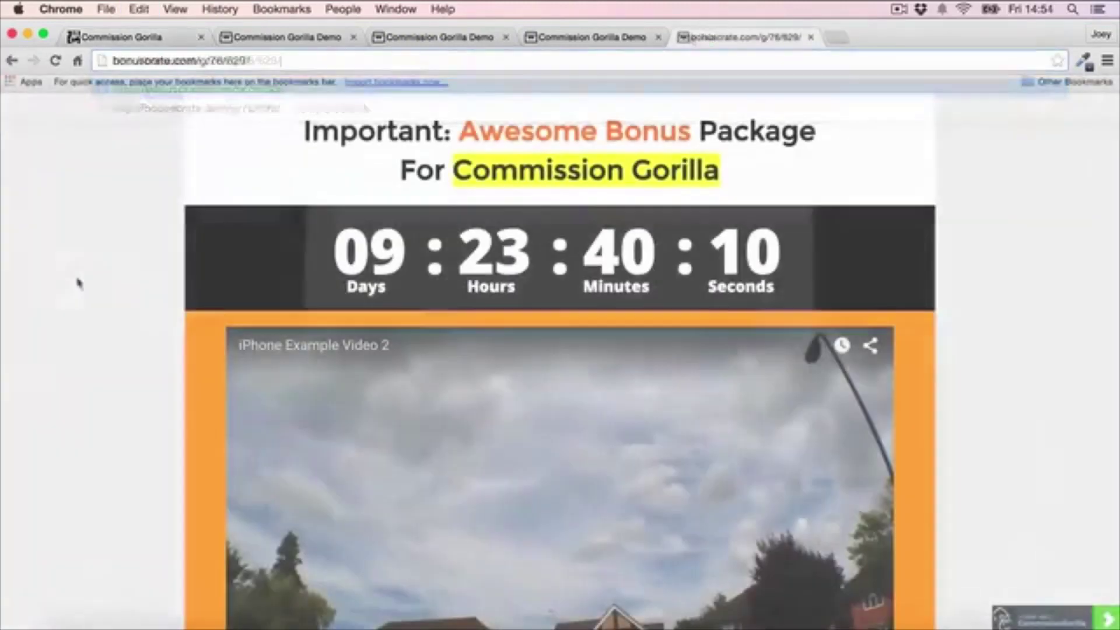
# - Check the live page's headline, countdown timer and video, and return to the bonus page's link options
pyautogui.scroll(-2, 534, 202)
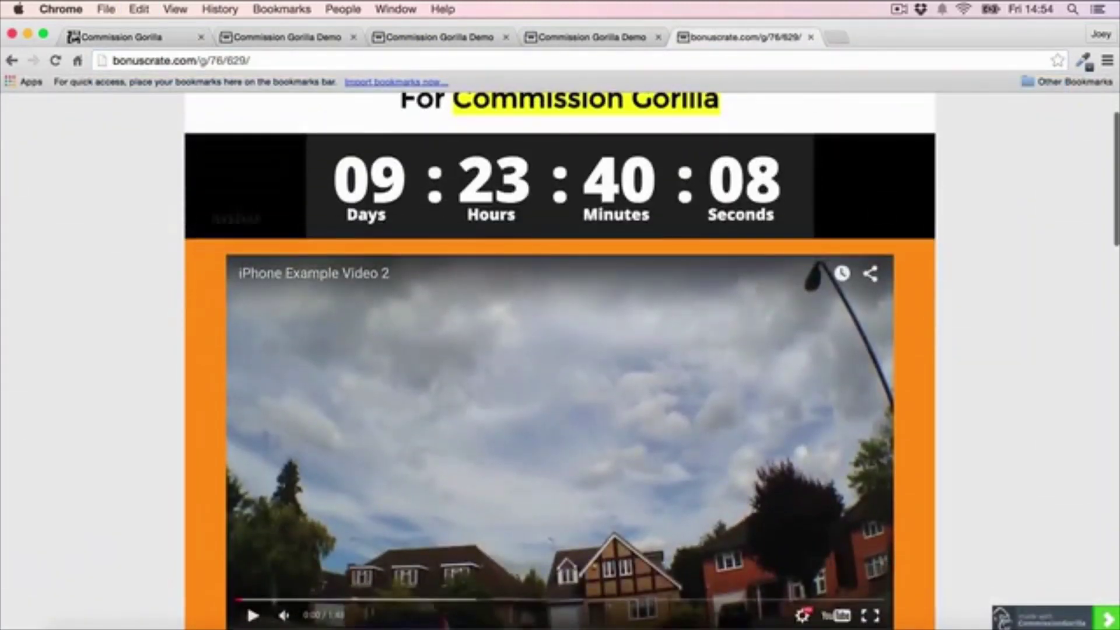
pyautogui.scroll(1, 572, 169)
pyautogui.scroll(1, 571, 169)
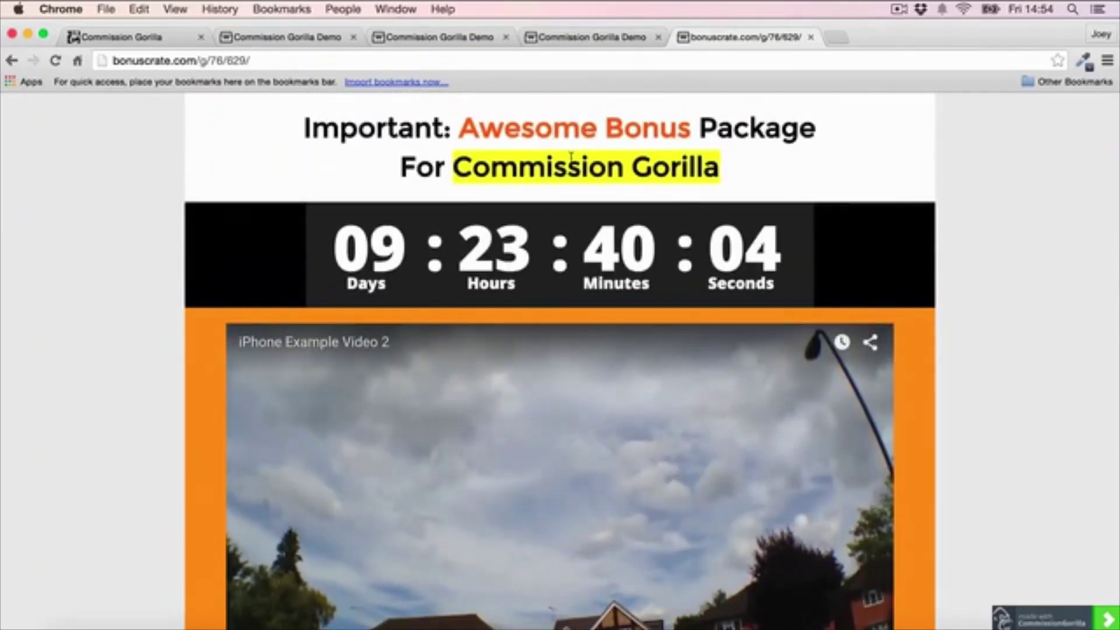
pyautogui.click(810, 37)
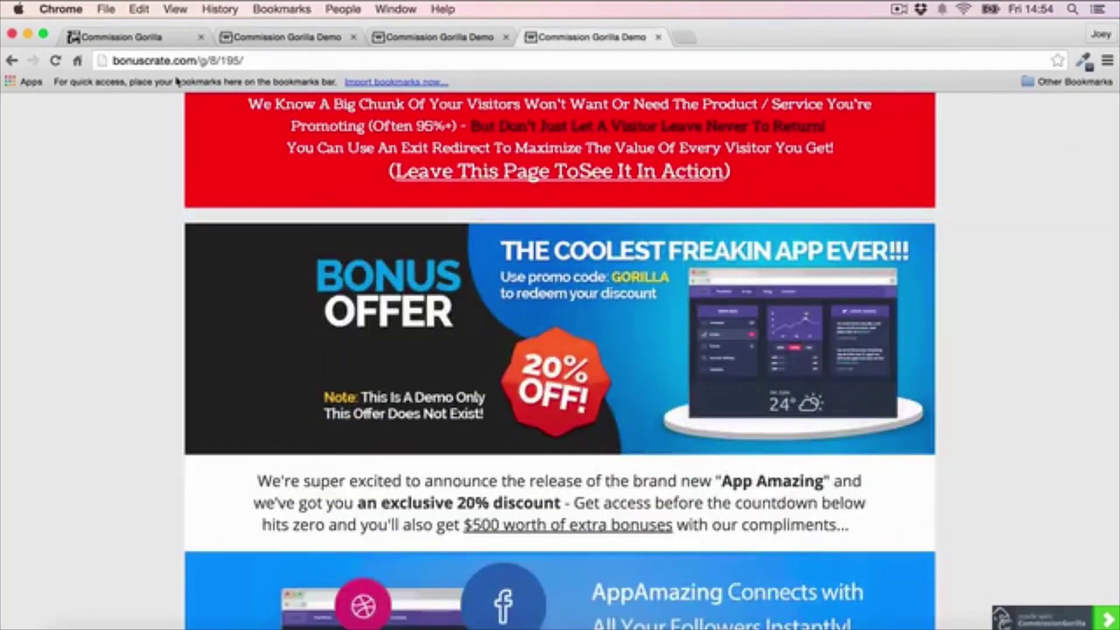
pyautogui.click(140, 39)
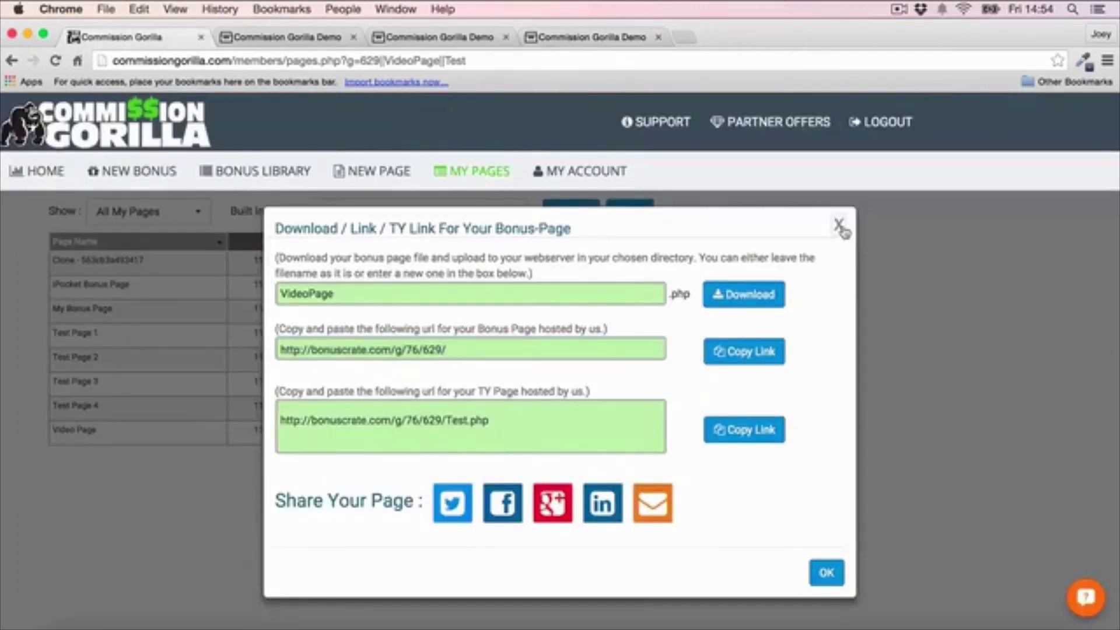
# - Close the bonus page's link options, start a new page, and show the Pro Features available for it
pyautogui.click(839, 226)
pyautogui.click(406, 177)
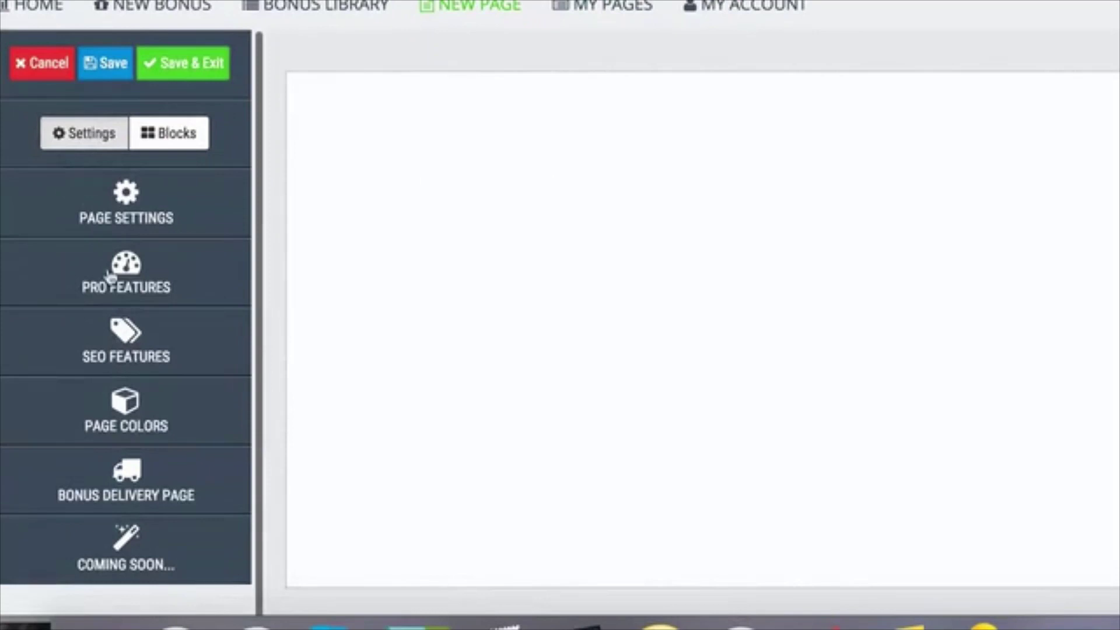
pyautogui.click(109, 274)
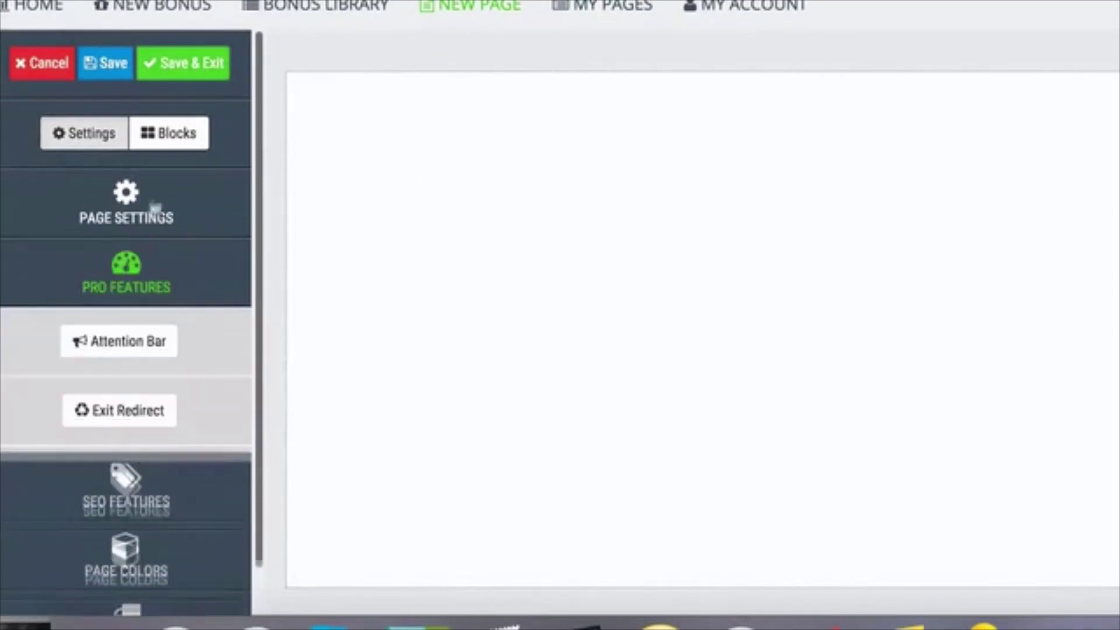
pyautogui.scroll(-2, 170, 182)
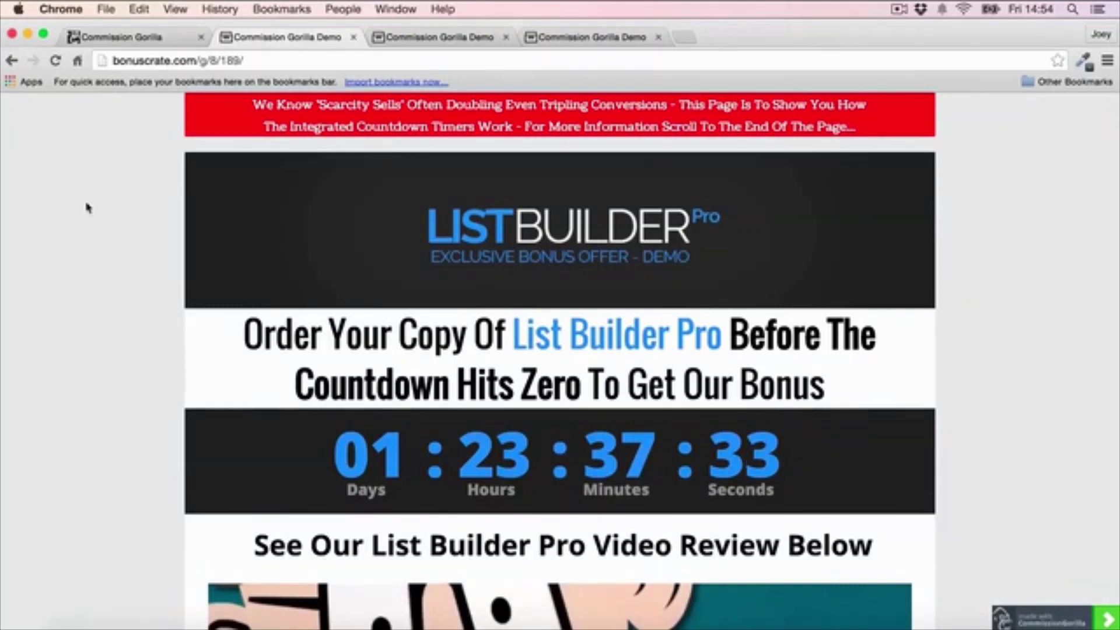
# - Look over the List Builder Pro countdown timer demo page and return to the page editor
pyautogui.scroll(-5, 87, 208)
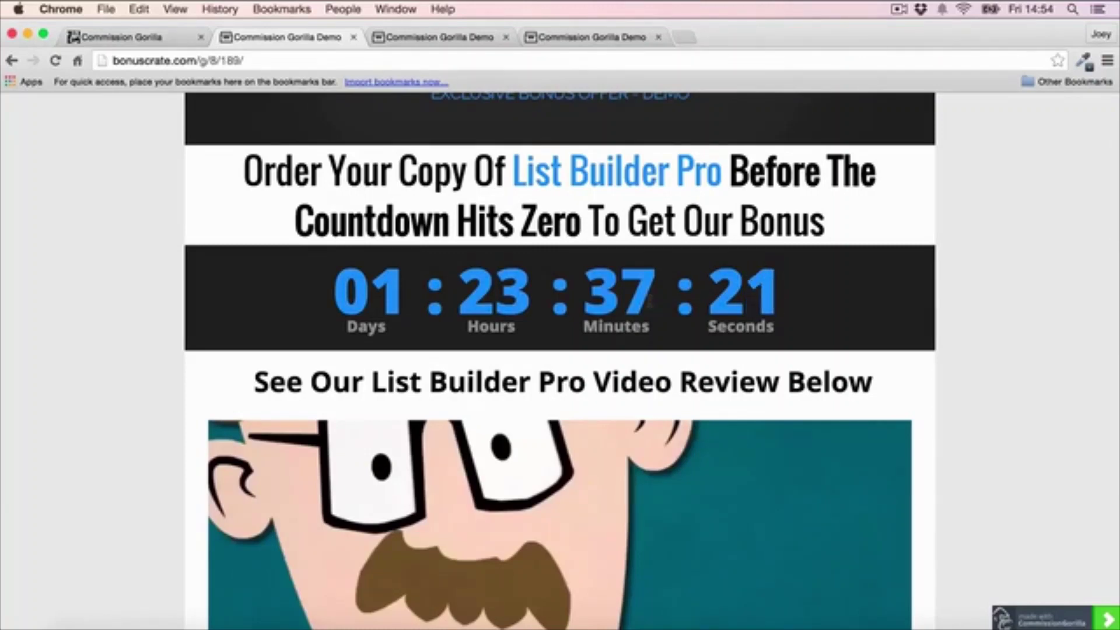
pyautogui.click(145, 38)
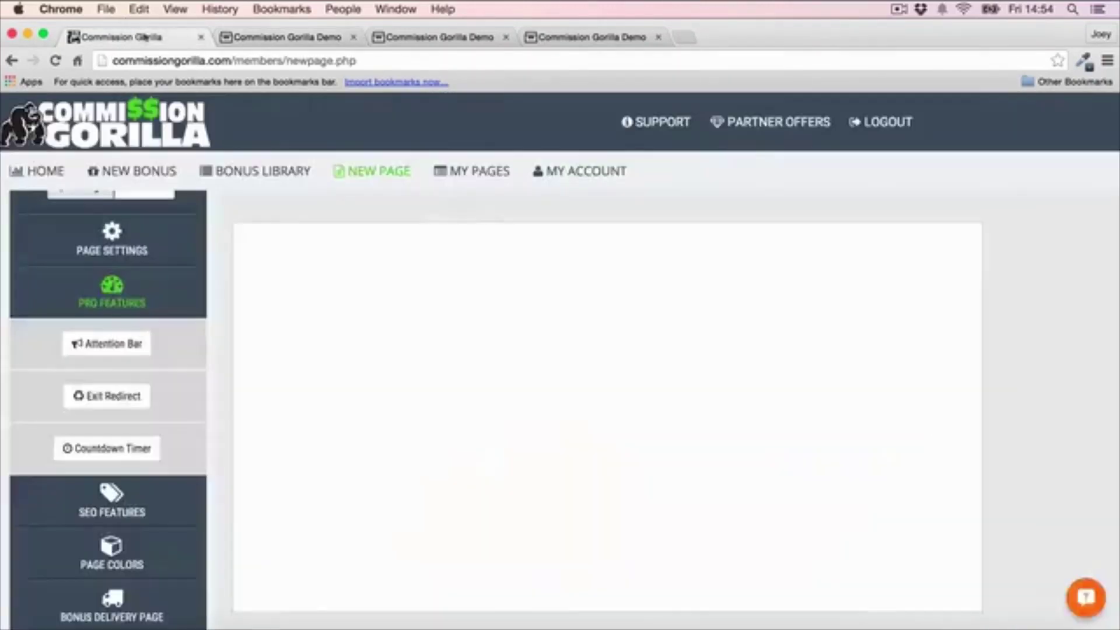
# - Look through the exit redirect demo page down to its extra information on exit redirects and pop-ups
pyautogui.click(583, 37)
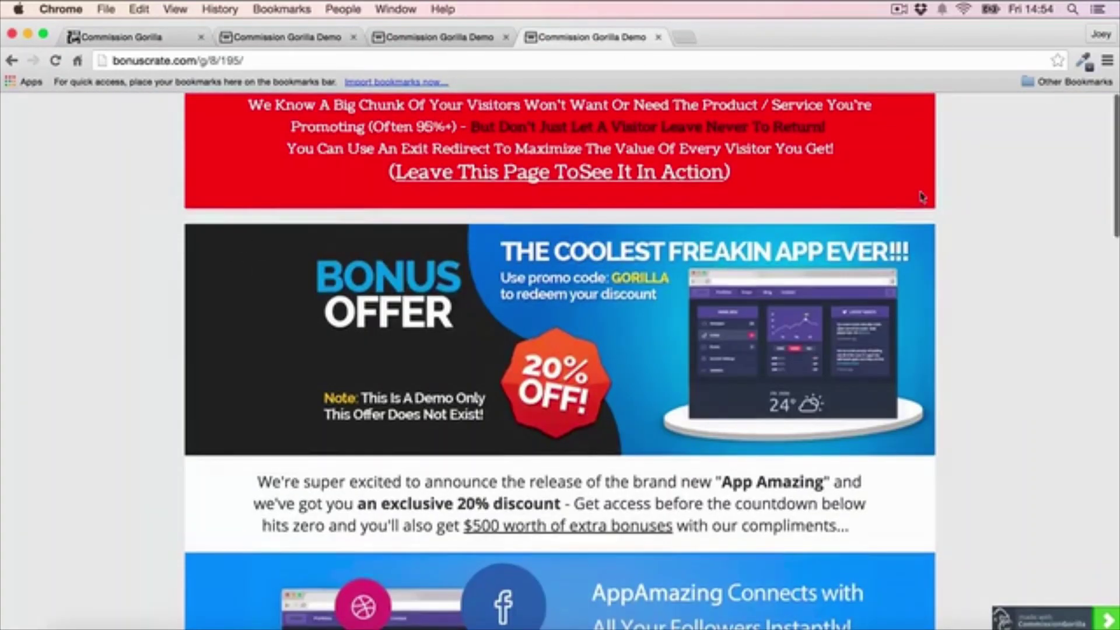
pyautogui.scroll(-6, 920, 195)
pyautogui.scroll(-10, 913, 201)
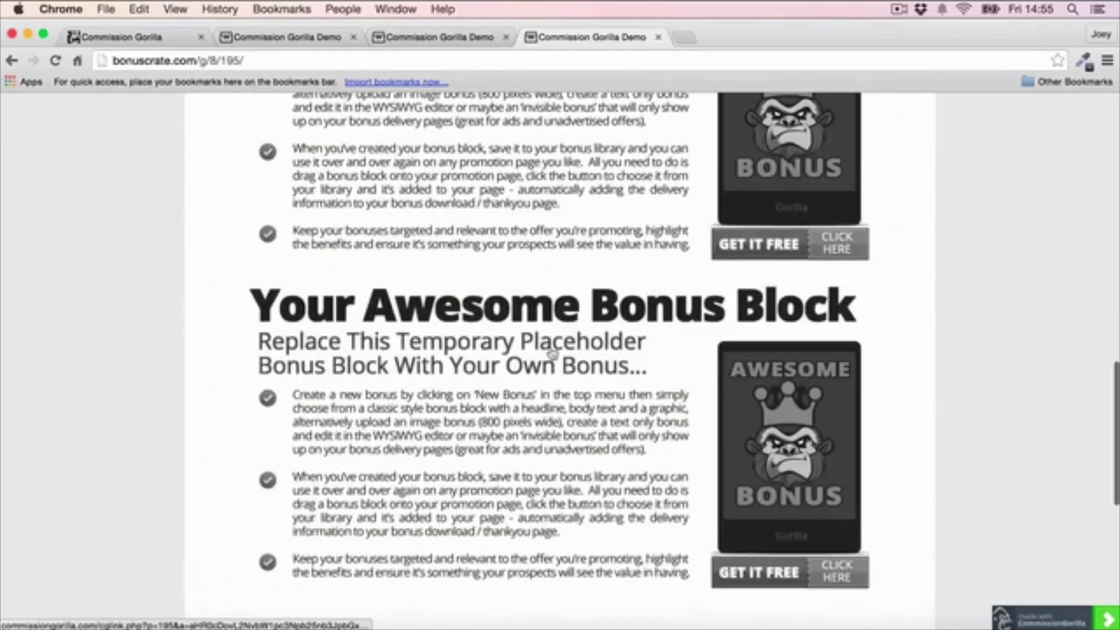
pyautogui.scroll(-8, 552, 354)
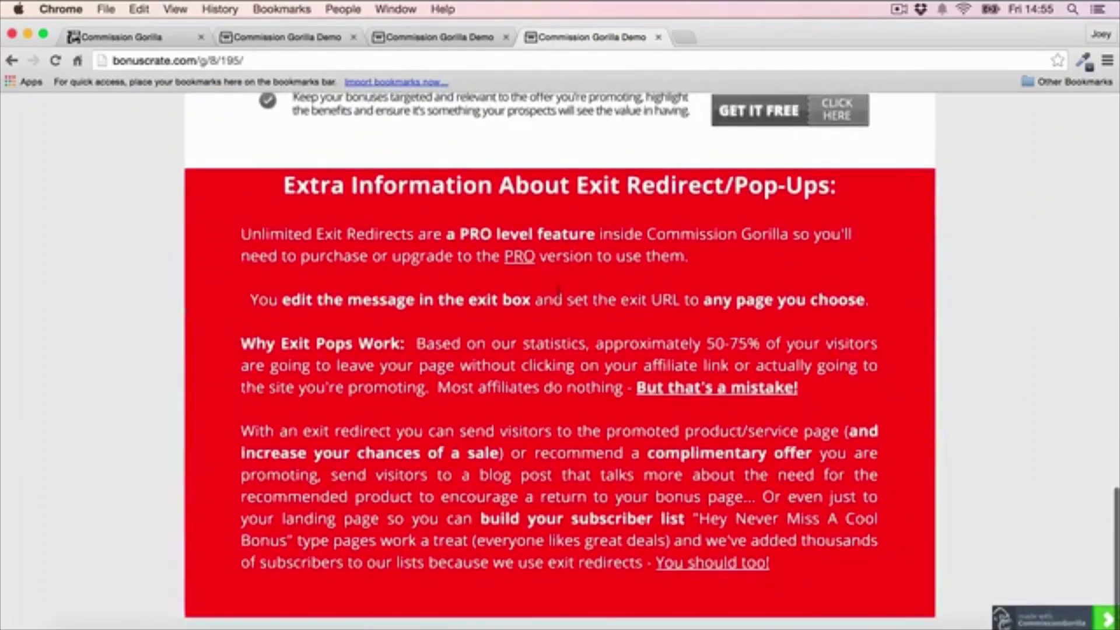
# - Test the exit redirect by trying to leave the demo page, choose to stay on it, and return to the page editor
pyautogui.click(659, 38)
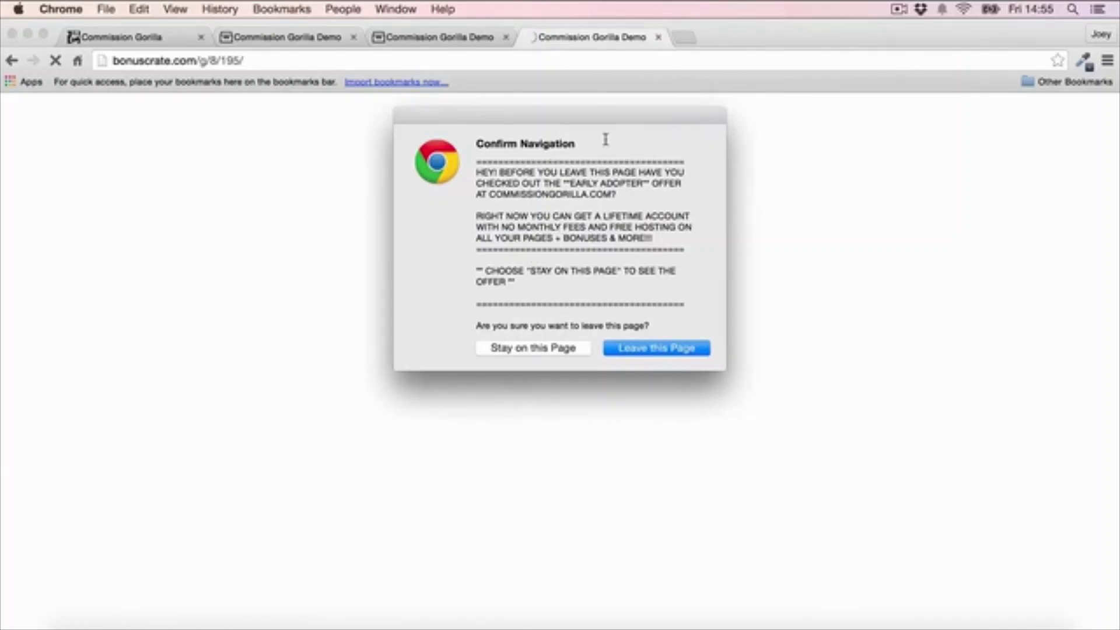
pyautogui.click(540, 349)
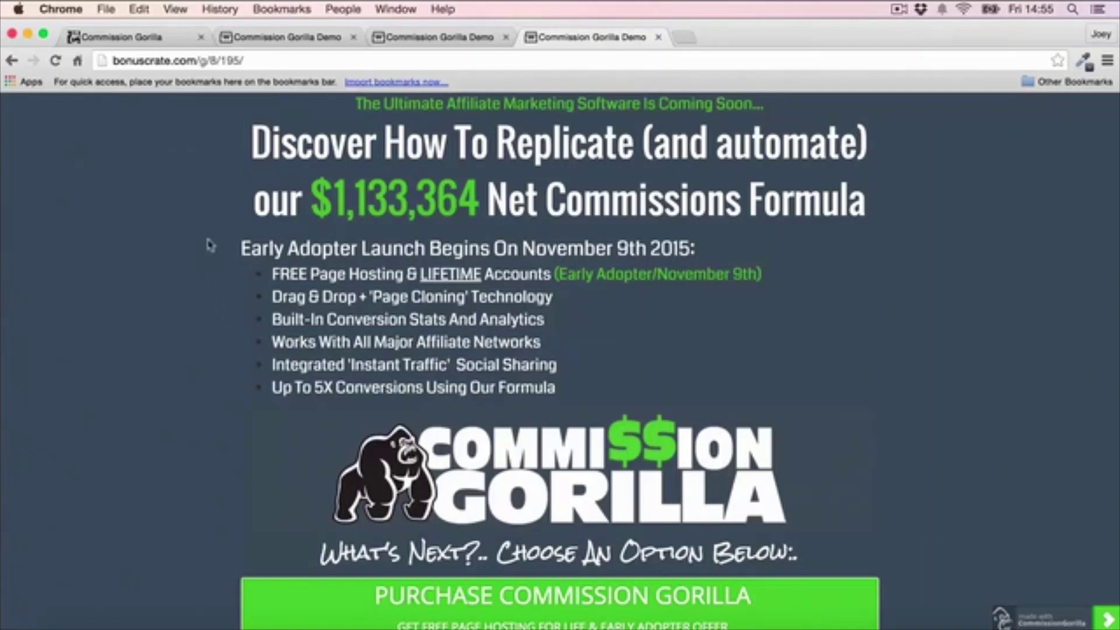
pyautogui.click(131, 41)
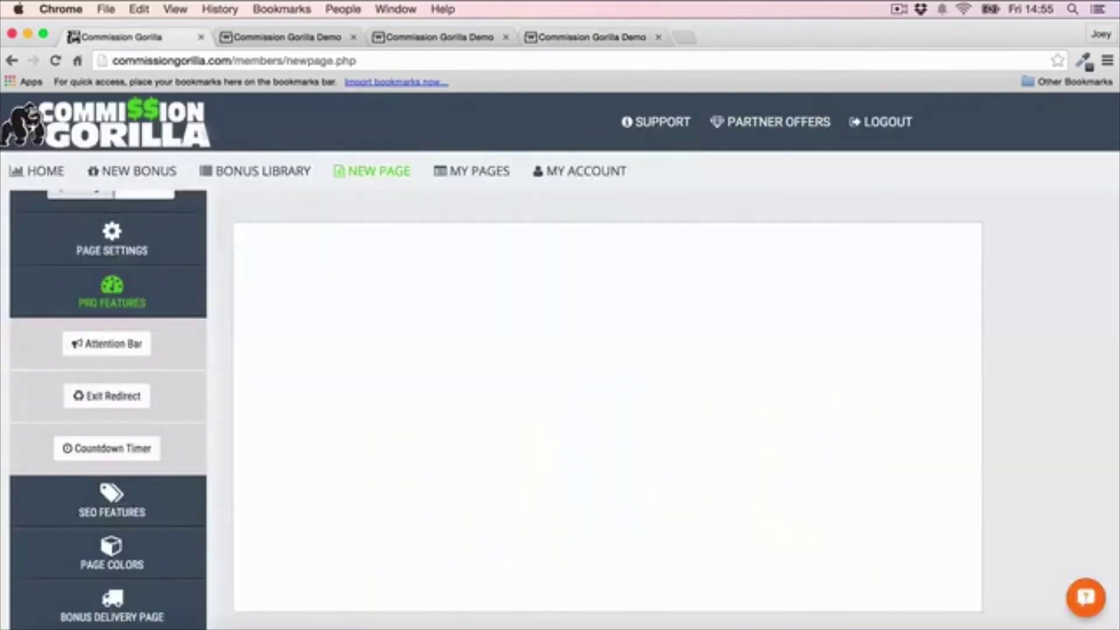
# - Examine the Freelance Income System demo page's timed attention bar and its extra information about attention bars
pyautogui.click(446, 38)
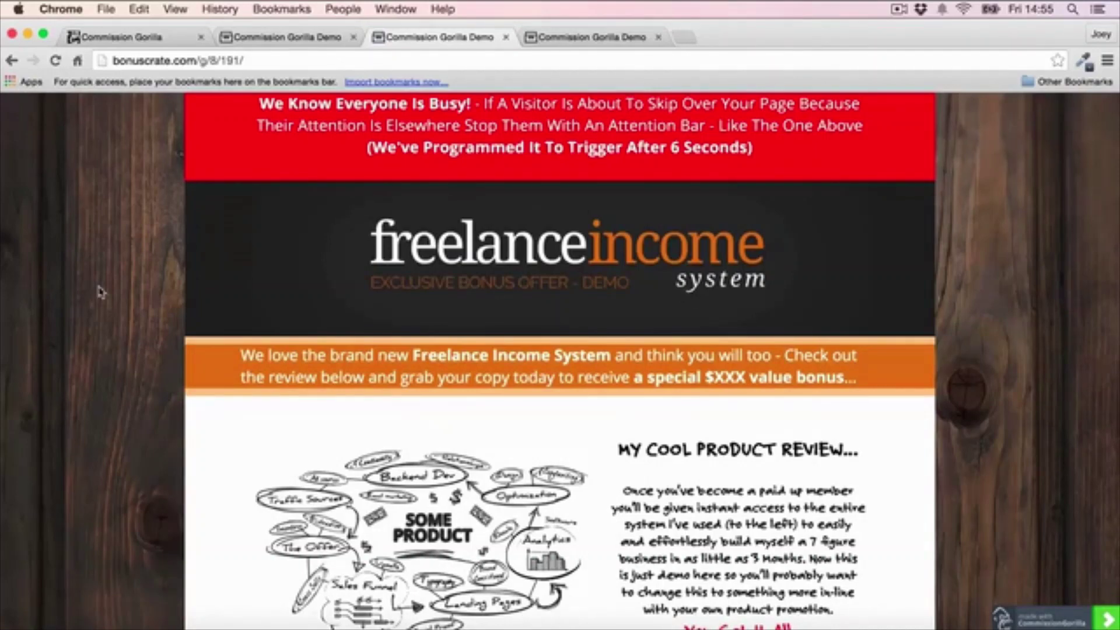
pyautogui.scroll(-5, 101, 291)
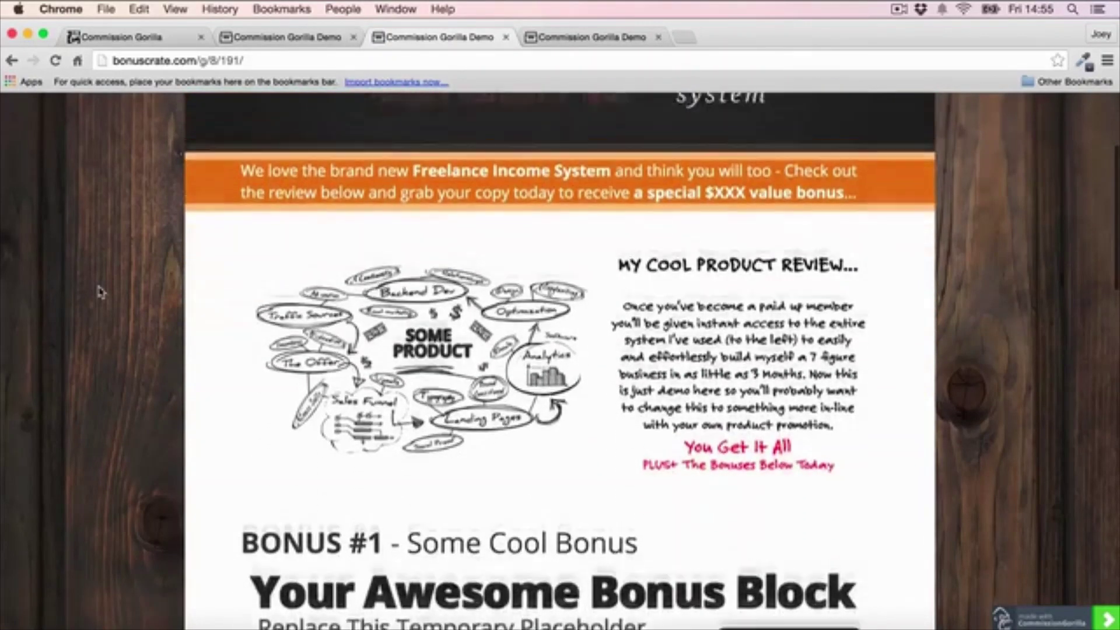
pyautogui.scroll(3, 101, 292)
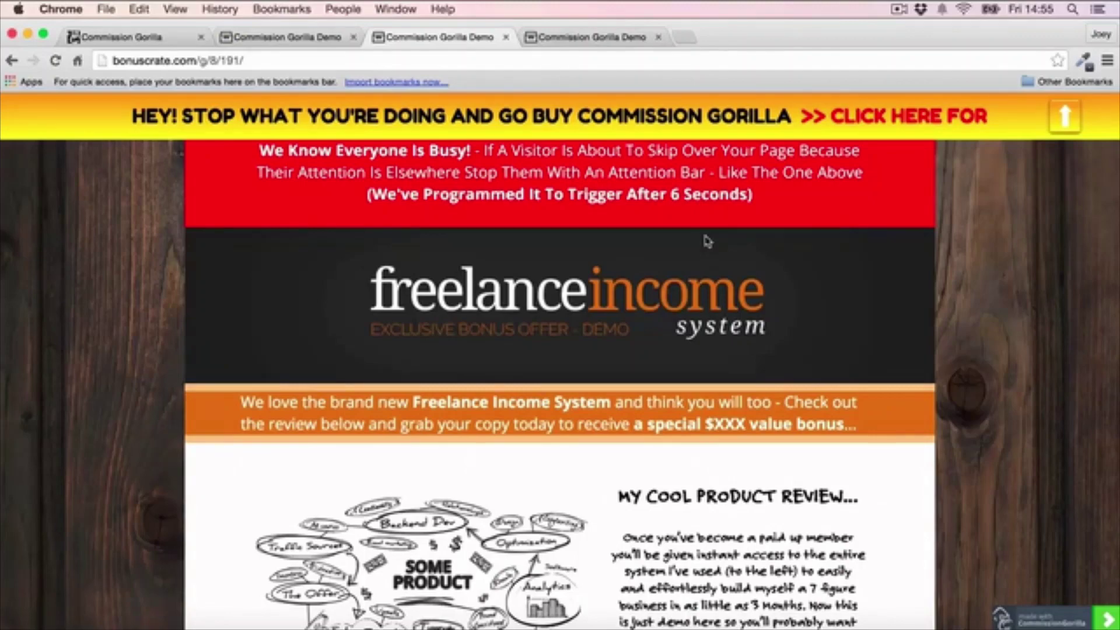
pyautogui.scroll(-20, 708, 241)
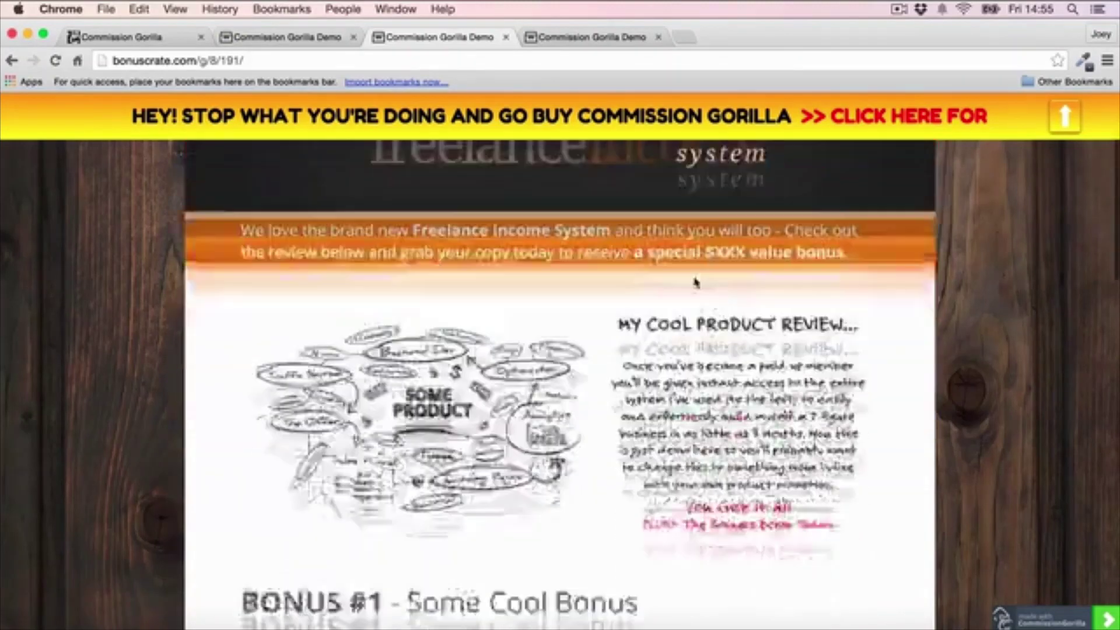
pyautogui.scroll(-2, 741, 327)
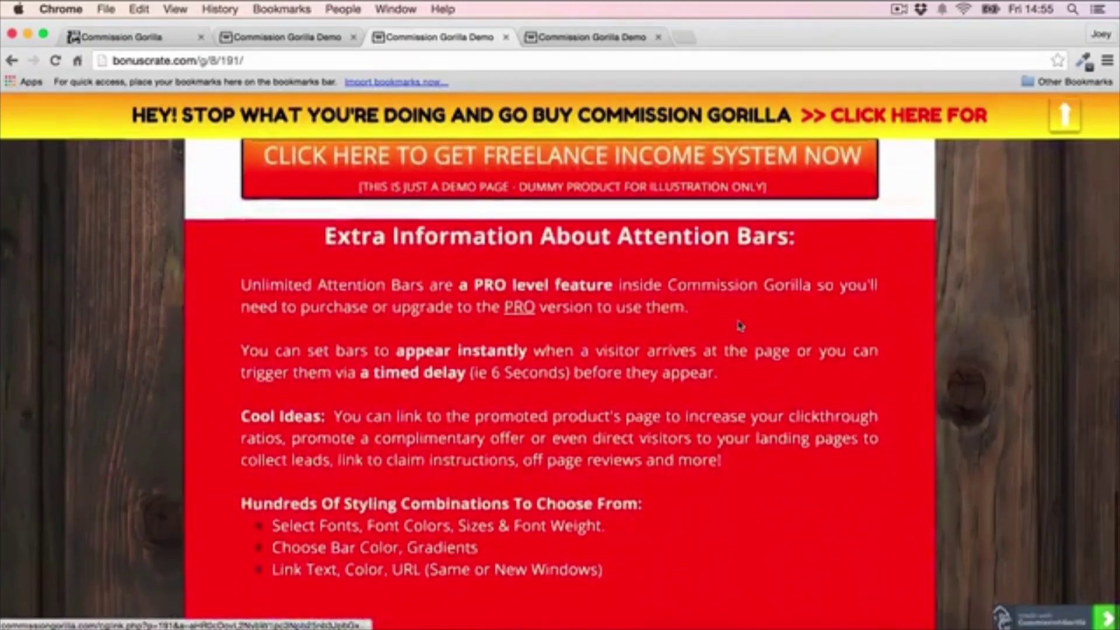
pyautogui.scroll(5, 521, 334)
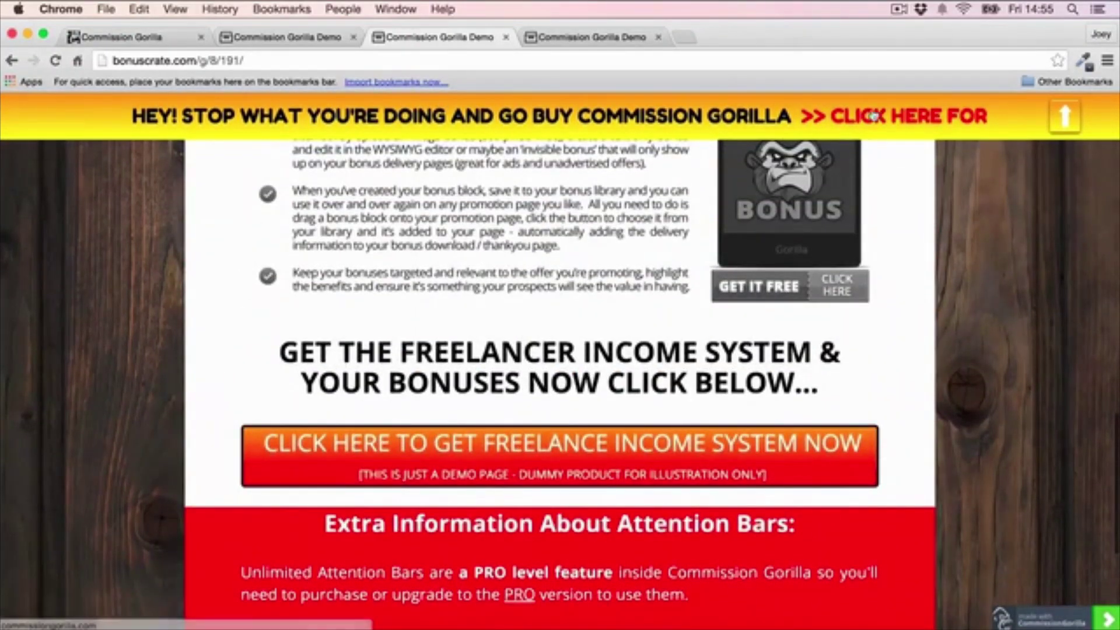
pyautogui.scroll(2, 467, 256)
pyautogui.scroll(15, 467, 257)
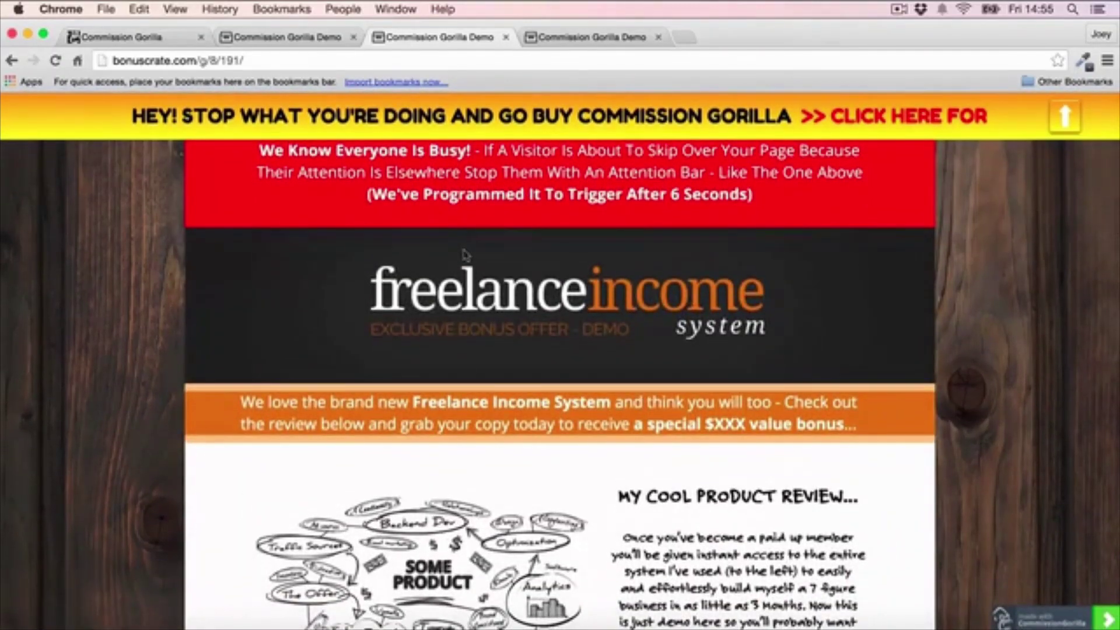
# - Close the three demo page tabs and return to the page editor
pyautogui.click(353, 38)
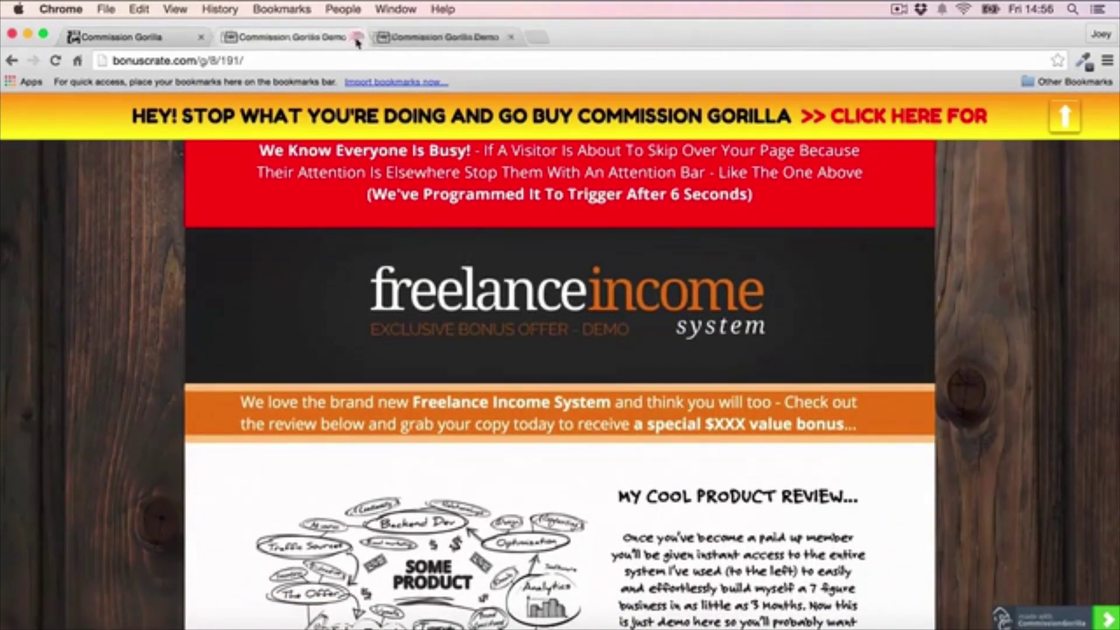
pyautogui.click(354, 38)
pyautogui.click(353, 39)
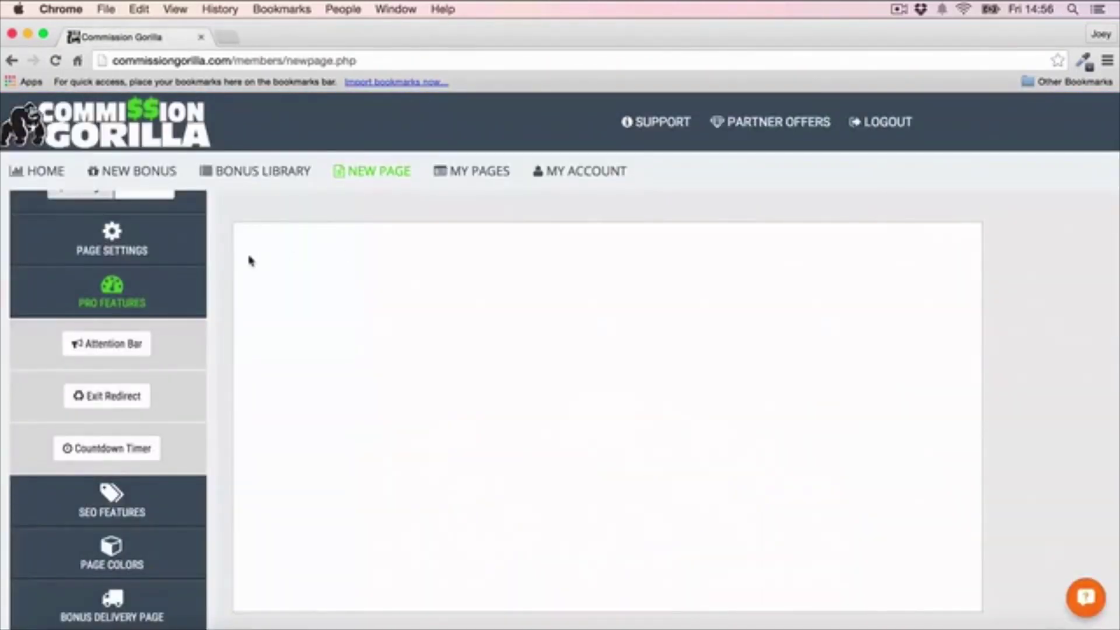
# - Preview the built-in BEST PRACTICES TEMPLATE from the saved pages list, look through its layout, and close the preview
pyautogui.click(458, 172)
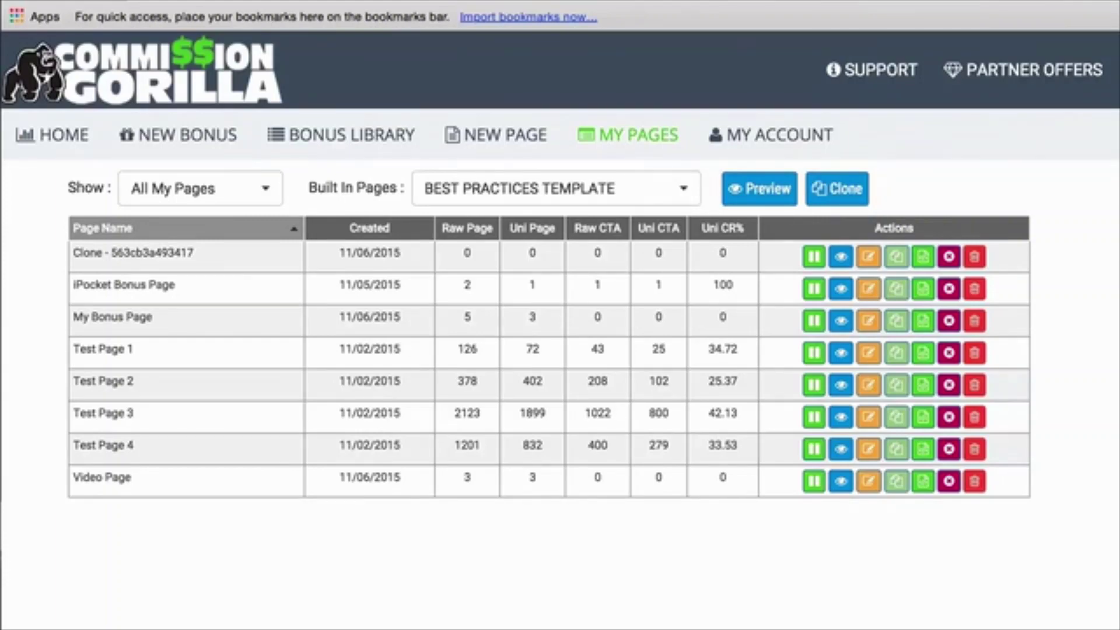
pyautogui.click(759, 188)
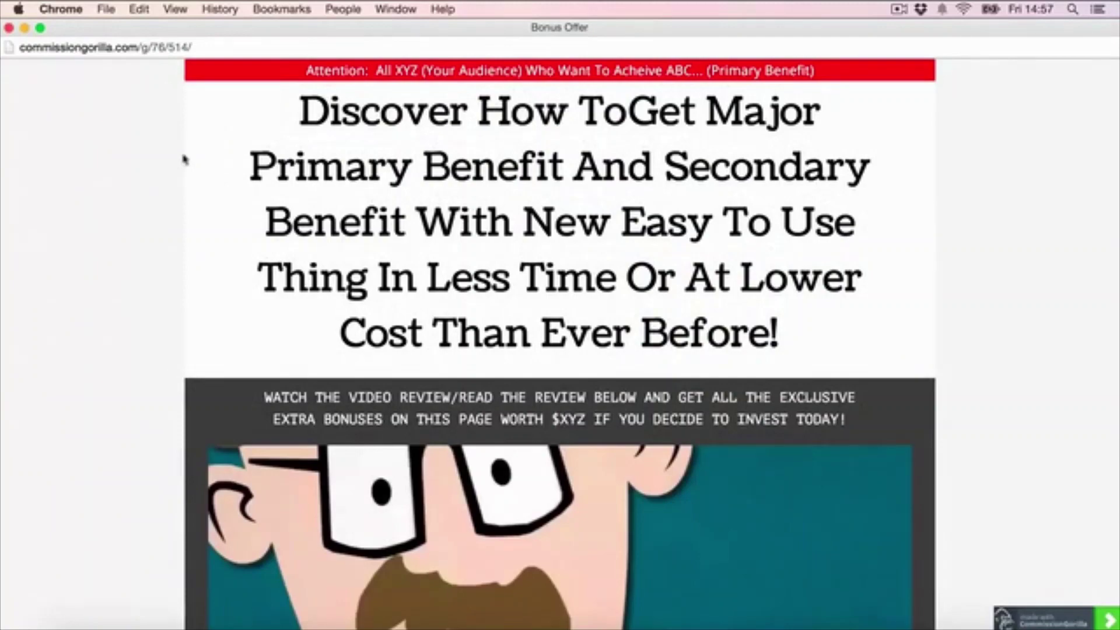
pyautogui.scroll(-3, 1032, 227)
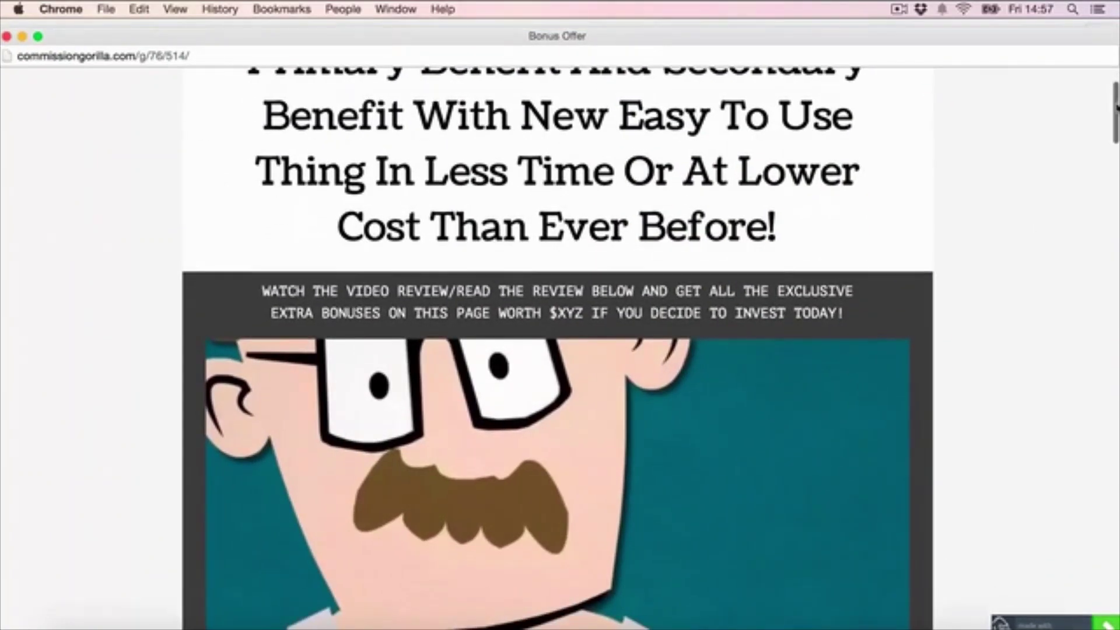
pyautogui.moveTo(1115, 105); pyautogui.dragTo(1100, 543)
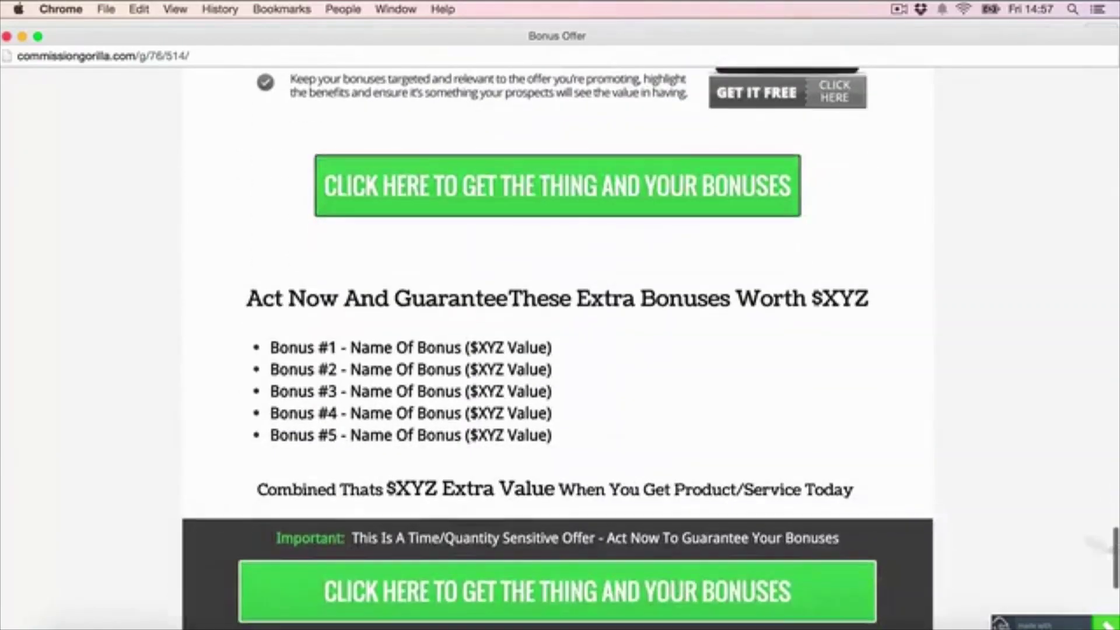
pyautogui.click(6, 37)
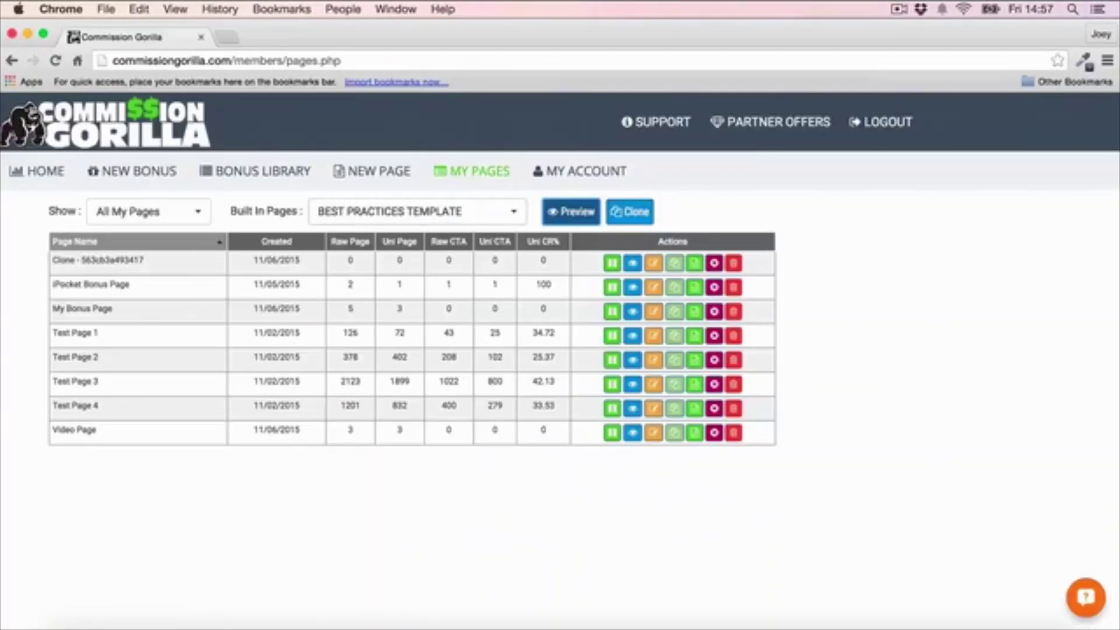
# - Clone the BEST PRACTICES TEMPLATE, dismiss the cloned page notice, and look through the copy in the editor
pyautogui.click(636, 211)
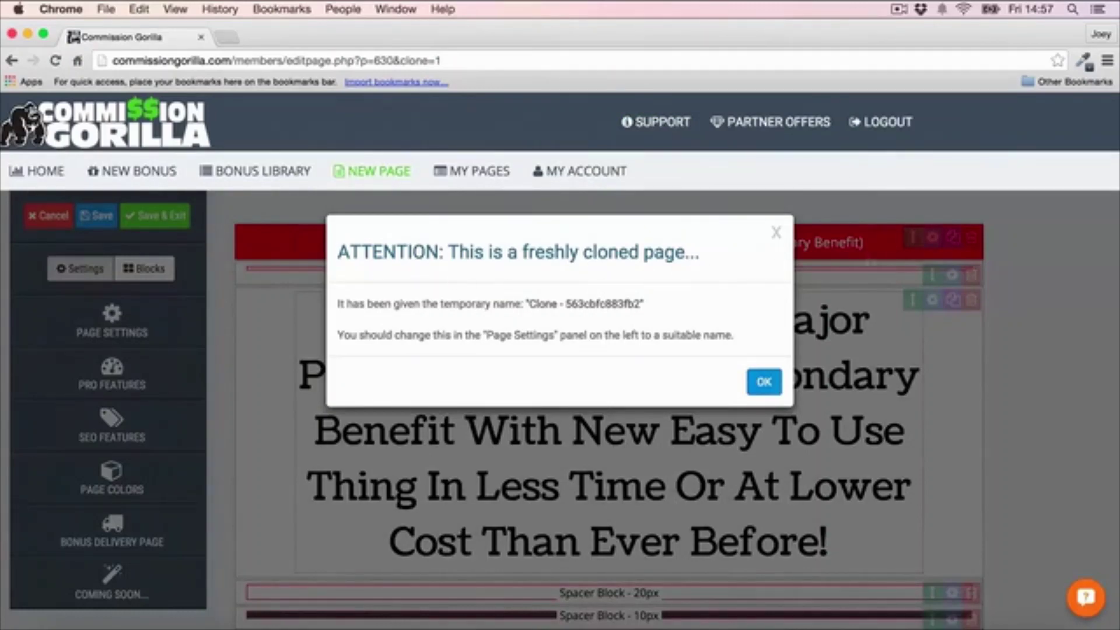
pyautogui.click(763, 376)
pyautogui.scroll(-5, 943, 252)
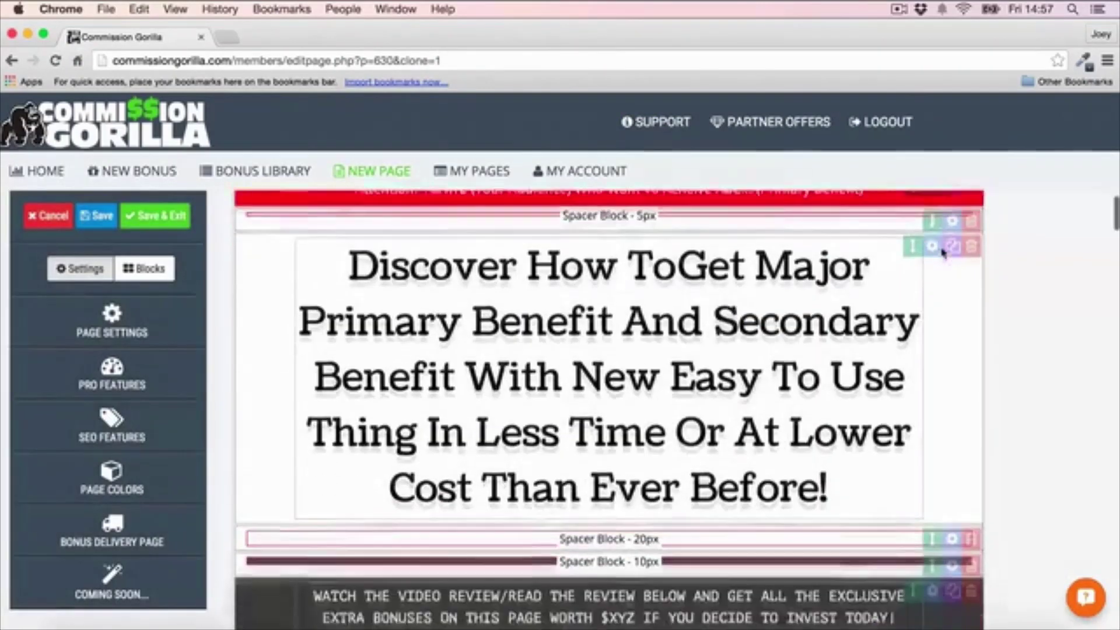
pyautogui.scroll(-5, 943, 252)
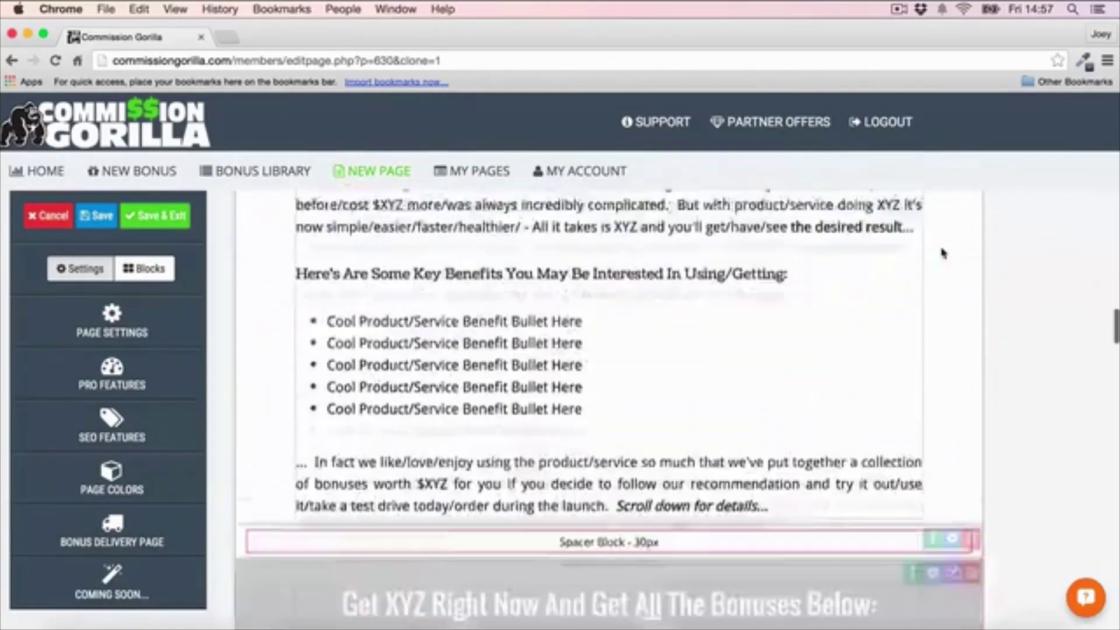
pyautogui.scroll(15, 944, 252)
# - Replace the cloned page's main headline text with "Your Own Headline"
pyautogui.click(500, 334)
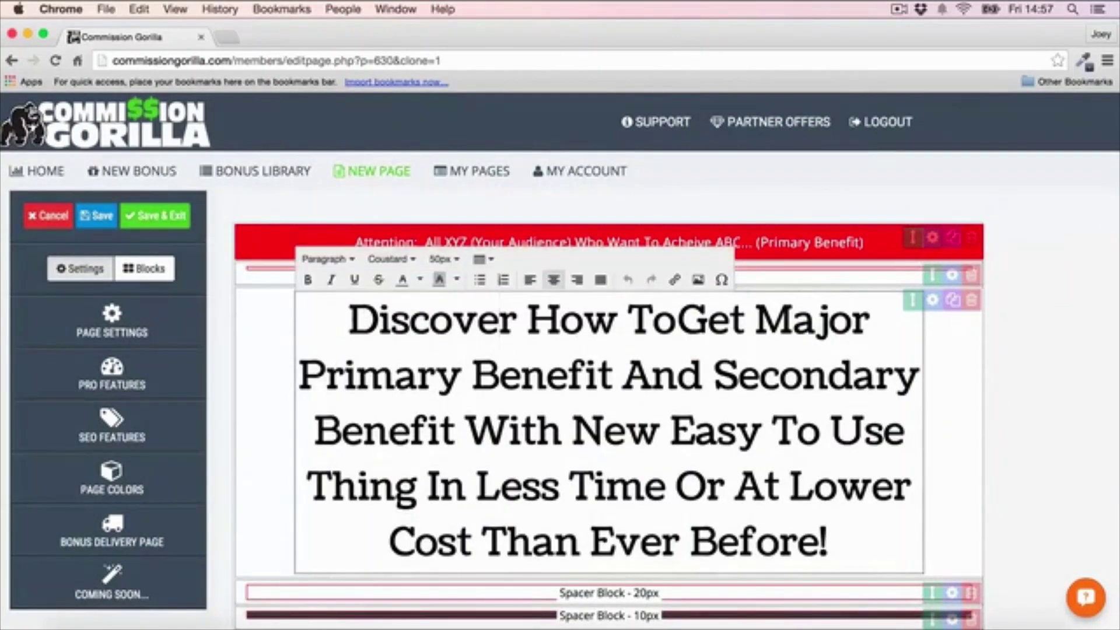
pyautogui.moveTo(348, 320); pyautogui.dragTo(853, 554)
pyautogui.write('yOU')
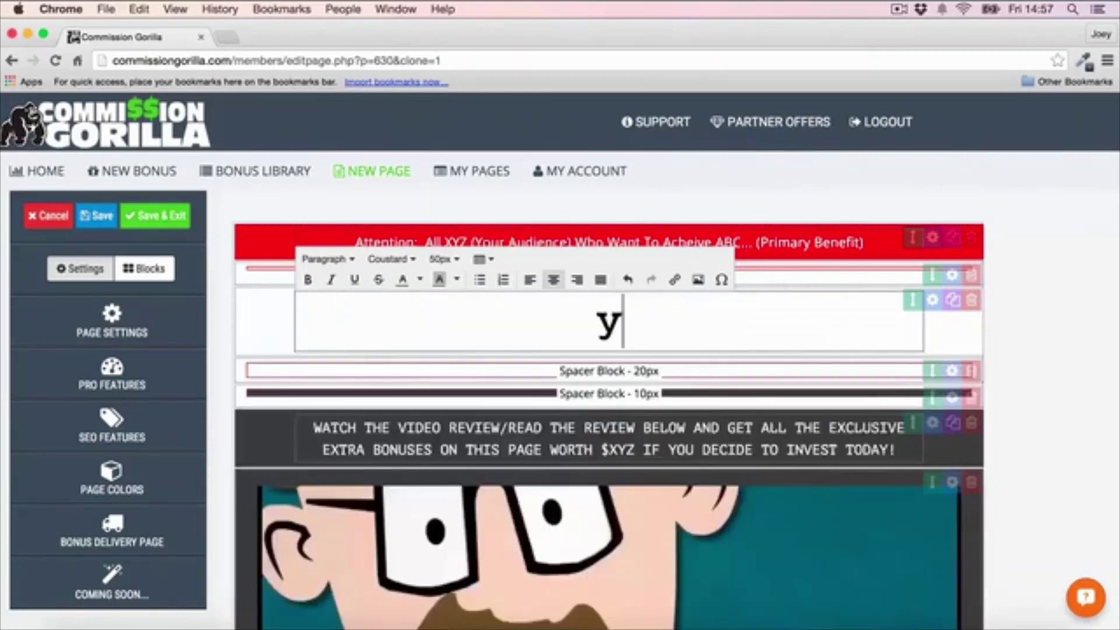
pyautogui.press('BackSpace')
pyautogui.press('BackSpace')
pyautogui.press('BackSpace')
pyautogui.write('Your Own Headline')
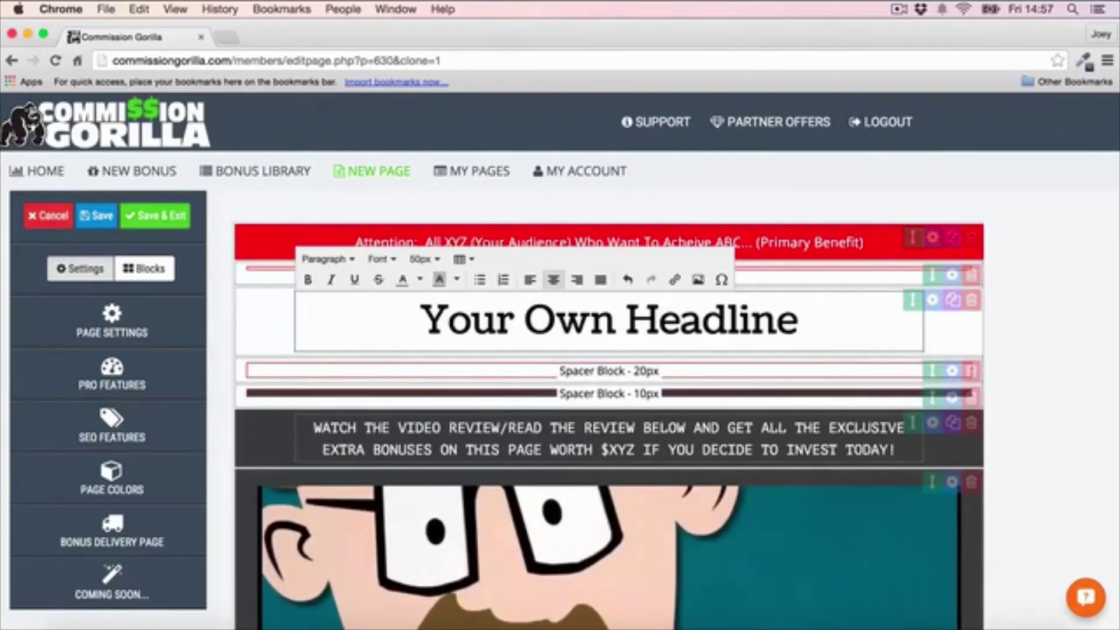
pyautogui.click(1044, 414)
pyautogui.moveTo(912, 237)
pyautogui.mouseDown()
pyautogui.moveTo(909, 307)
pyautogui.moveTo(913, 251)
pyautogui.mouseUp()
# - Change the main text of the green call-to-action button below the video to "change" and apply it
pyautogui.scroll(-8, 1003, 292)
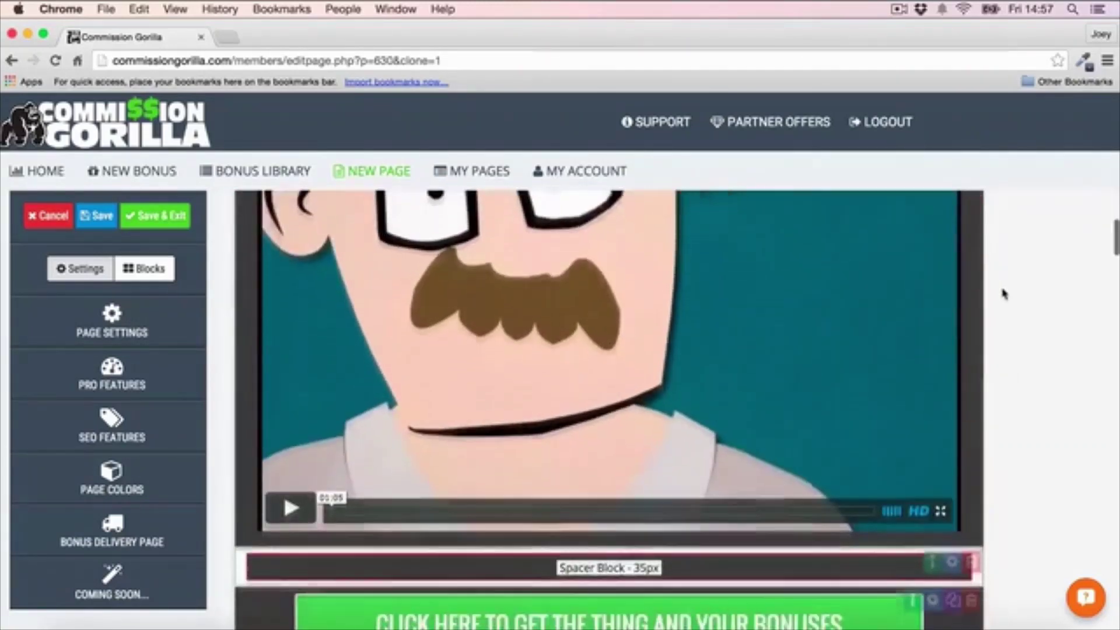
pyautogui.scroll(-4, 609, 409)
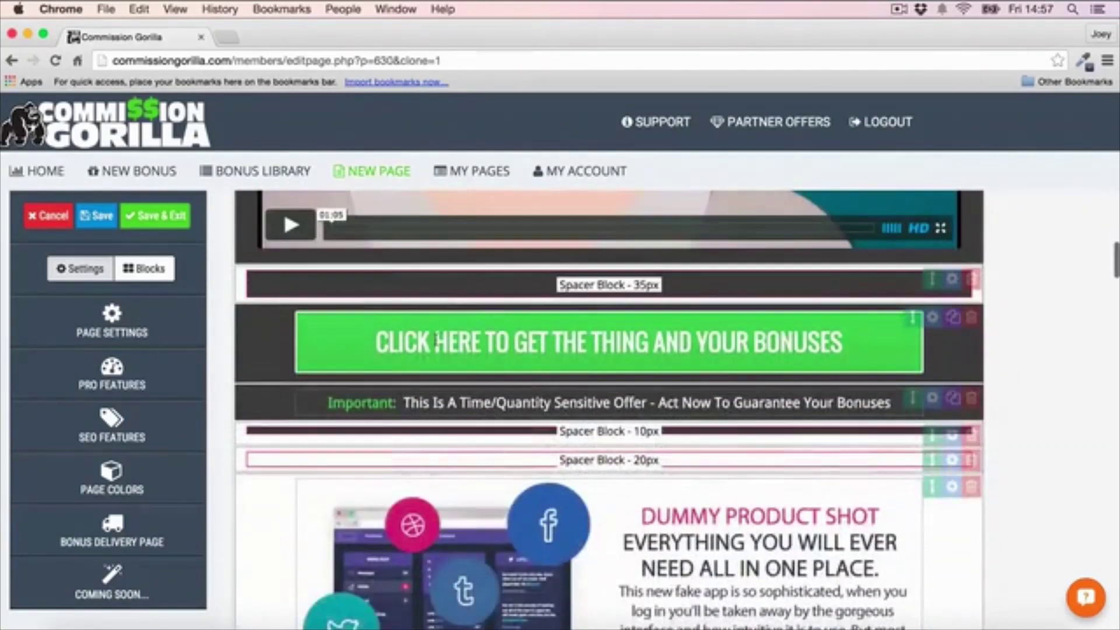
pyautogui.click(933, 323)
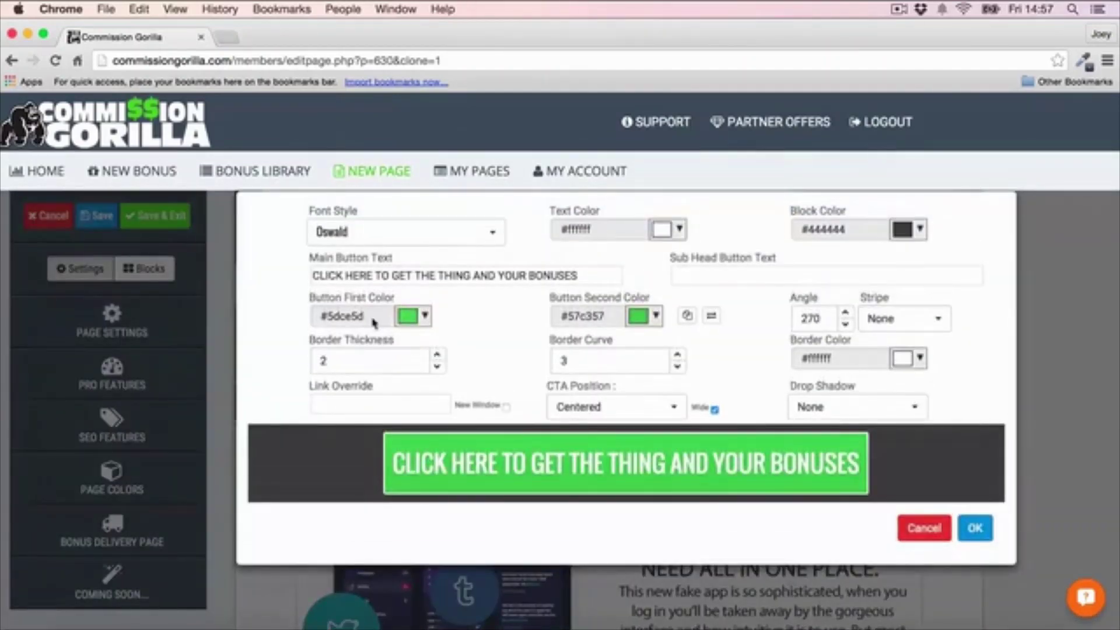
pyautogui.click(581, 274)
pyautogui.press('super+a')
pyautogui.write('change')
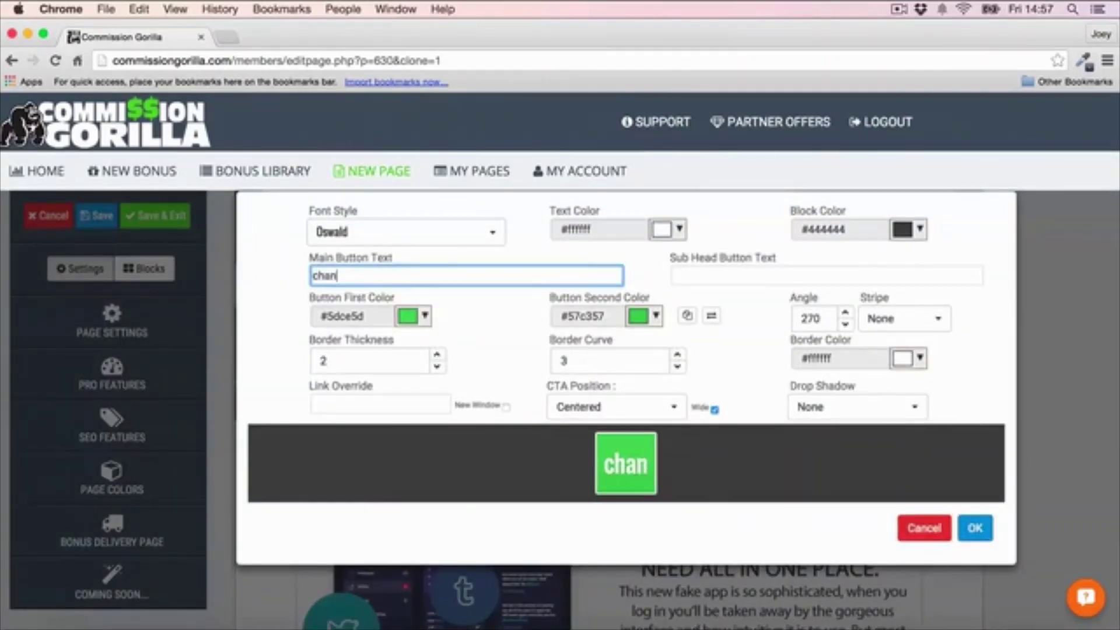
pyautogui.click(974, 527)
# - Delete the placeholder bonus block under the Bonus #2 heading and accept the deletion
pyautogui.scroll(-15, 1044, 353)
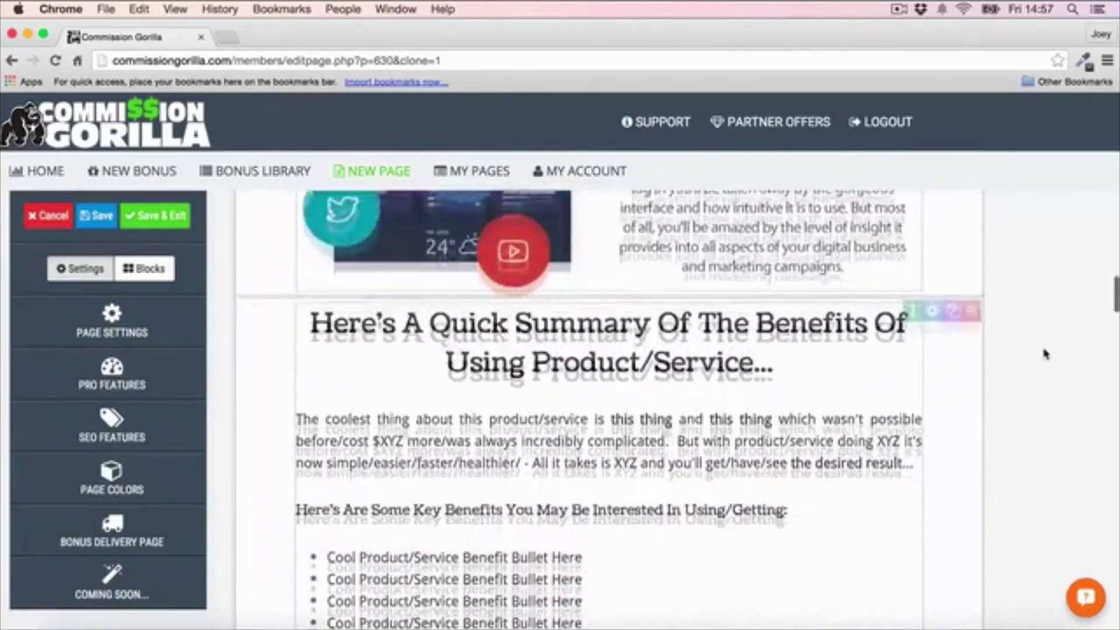
pyautogui.scroll(-1, 1031, 355)
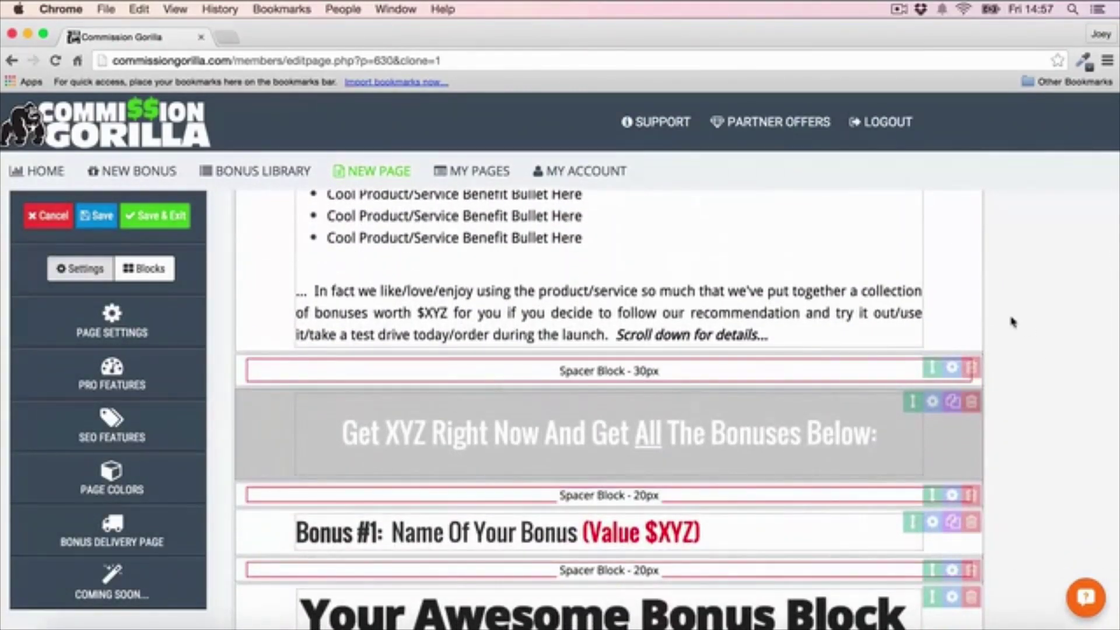
pyautogui.scroll(-15, 1018, 320)
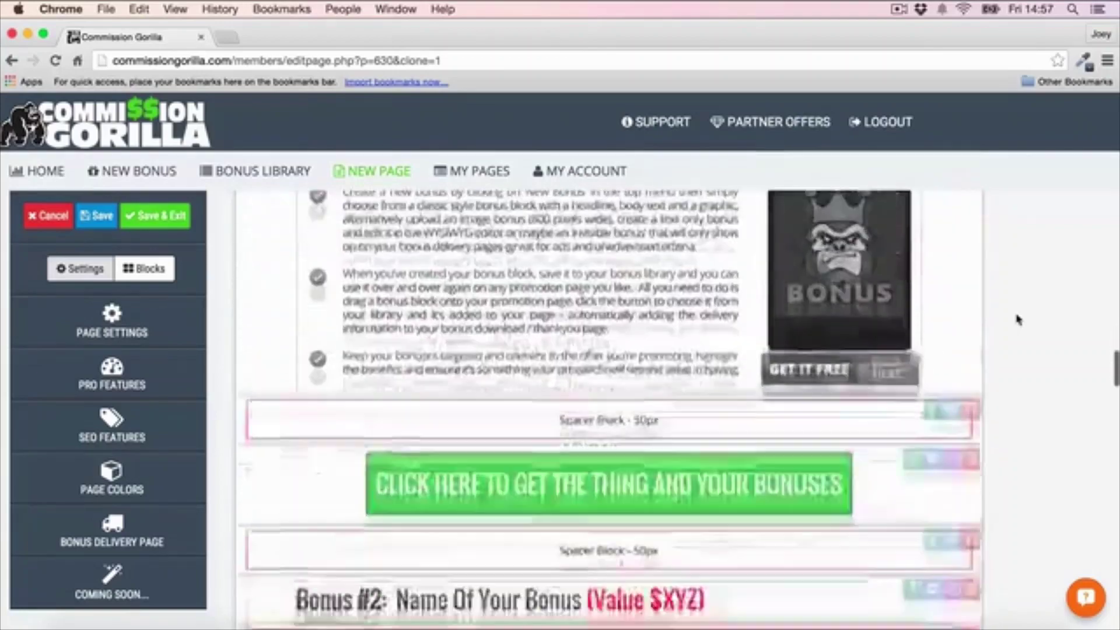
pyautogui.scroll(-20, 1017, 319)
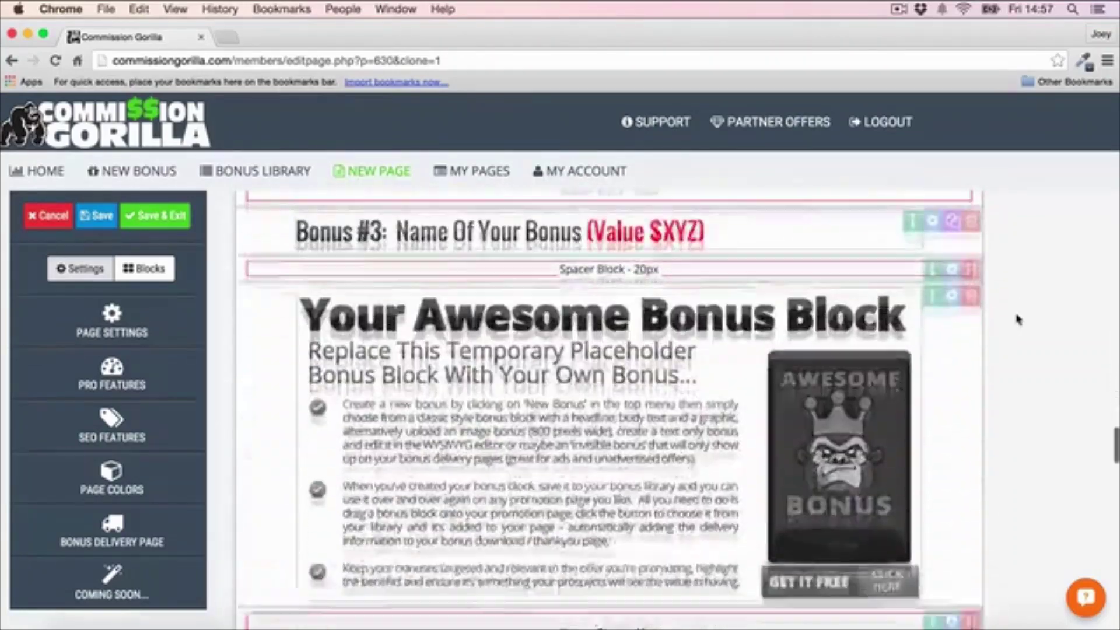
pyautogui.scroll(-3, 1018, 319)
pyautogui.scroll(10, 1017, 320)
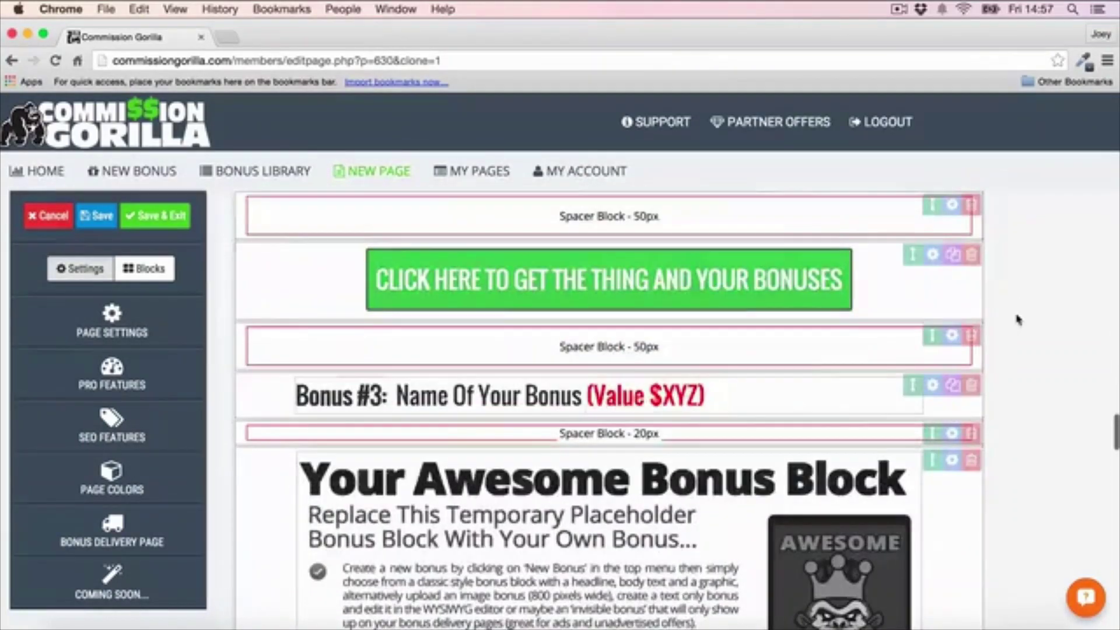
pyautogui.scroll(2, 1018, 320)
pyautogui.scroll(2, 507, 263)
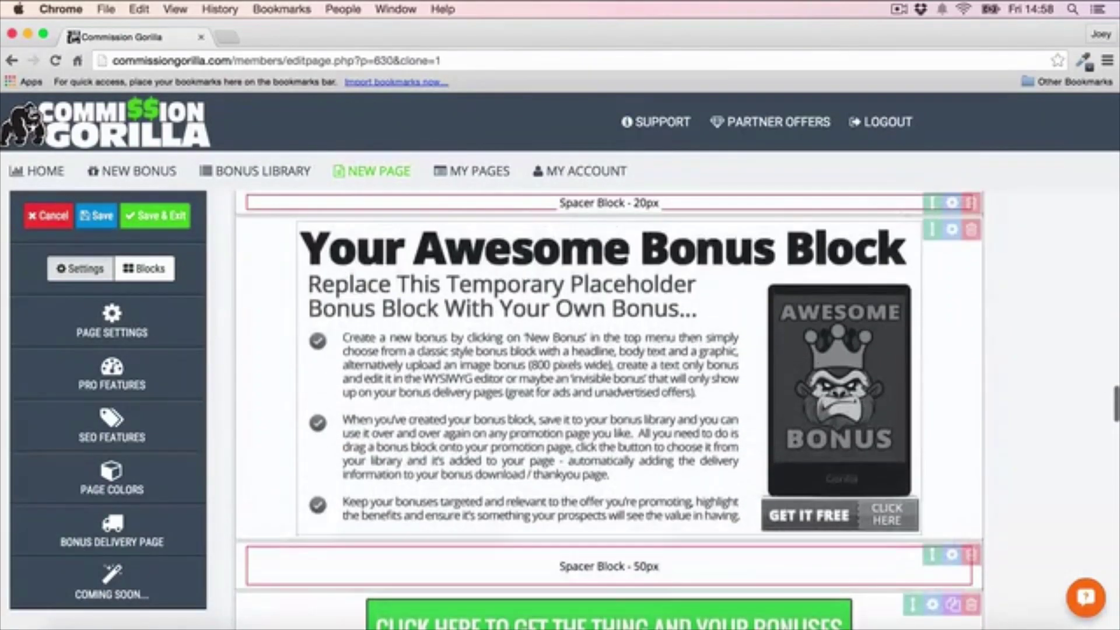
pyautogui.scroll(1, 717, 297)
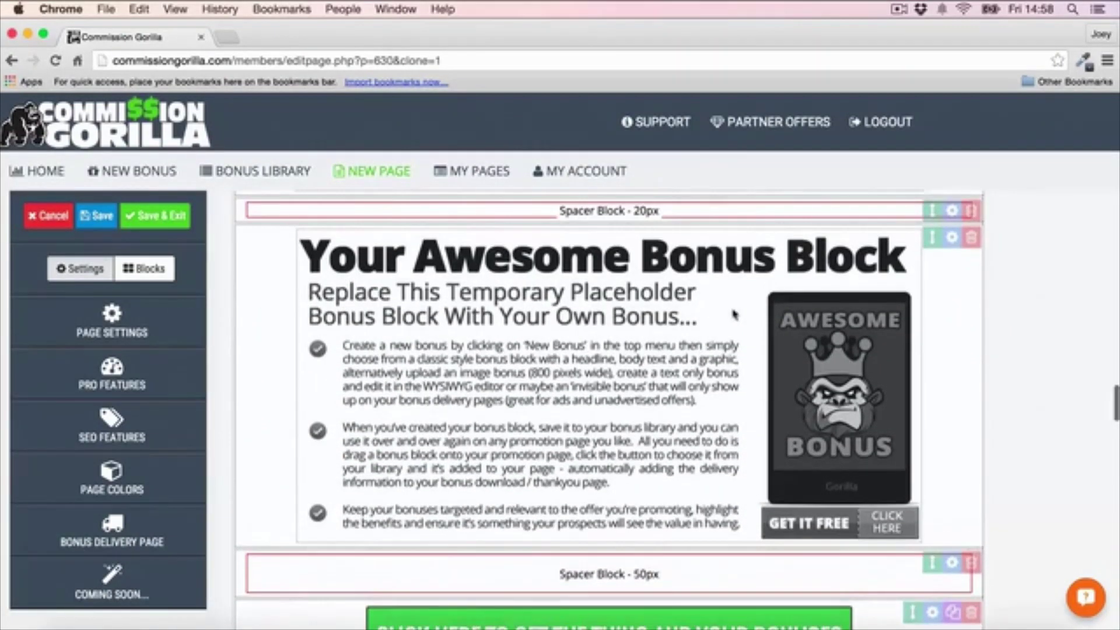
pyautogui.click(971, 240)
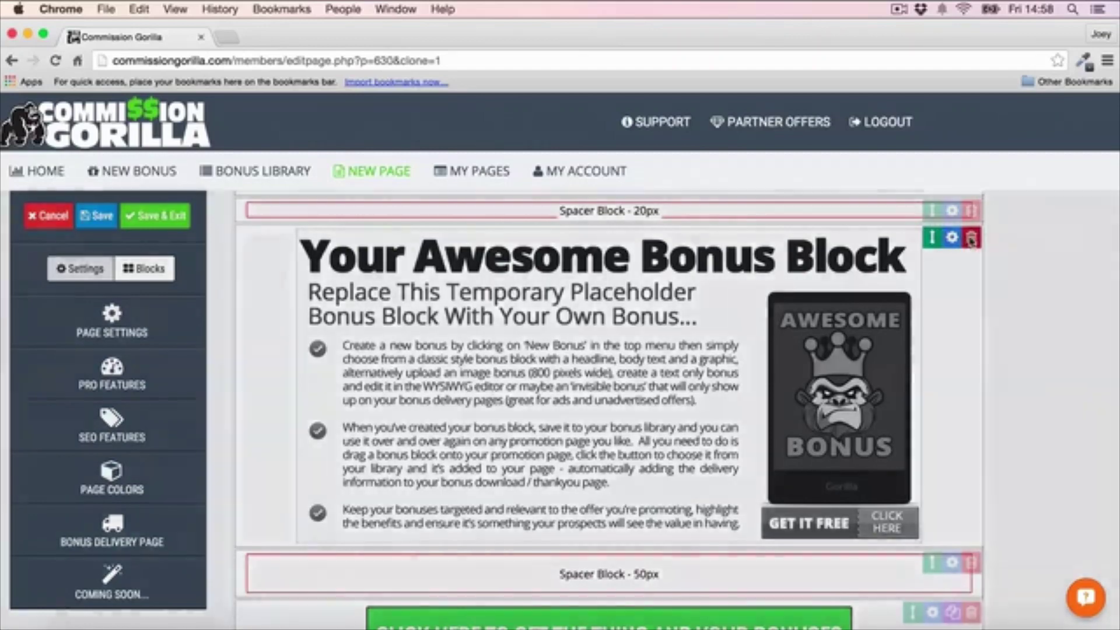
pyautogui.click(735, 402)
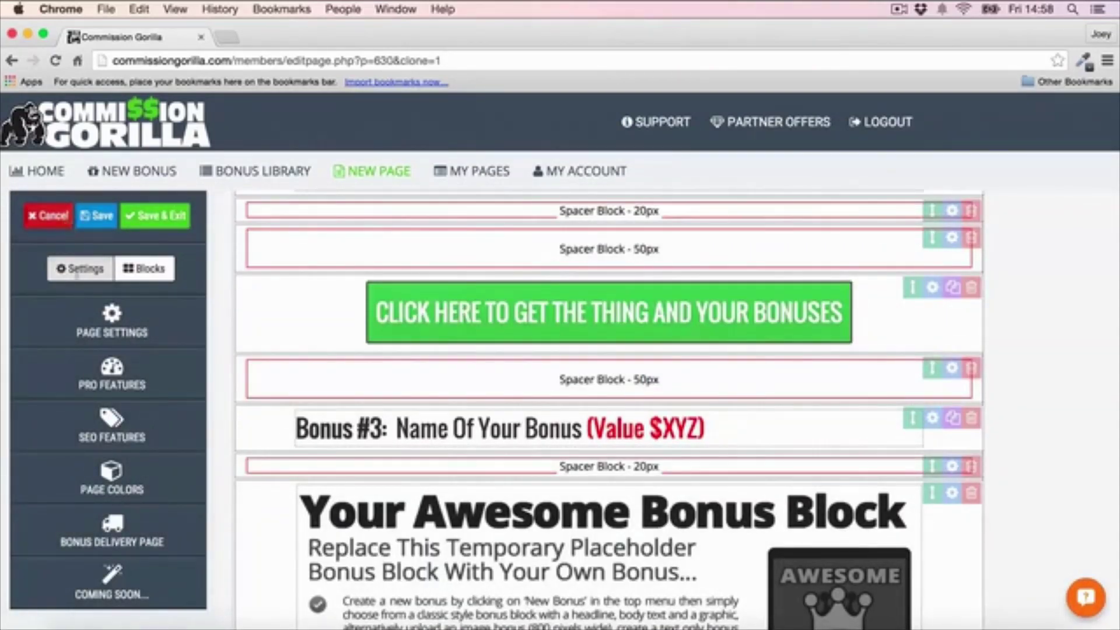
# - Add a bonus block directly beneath the Bonus #5 heading and fill it with the saved bonus "Bonus Example"
pyautogui.click(143, 268)
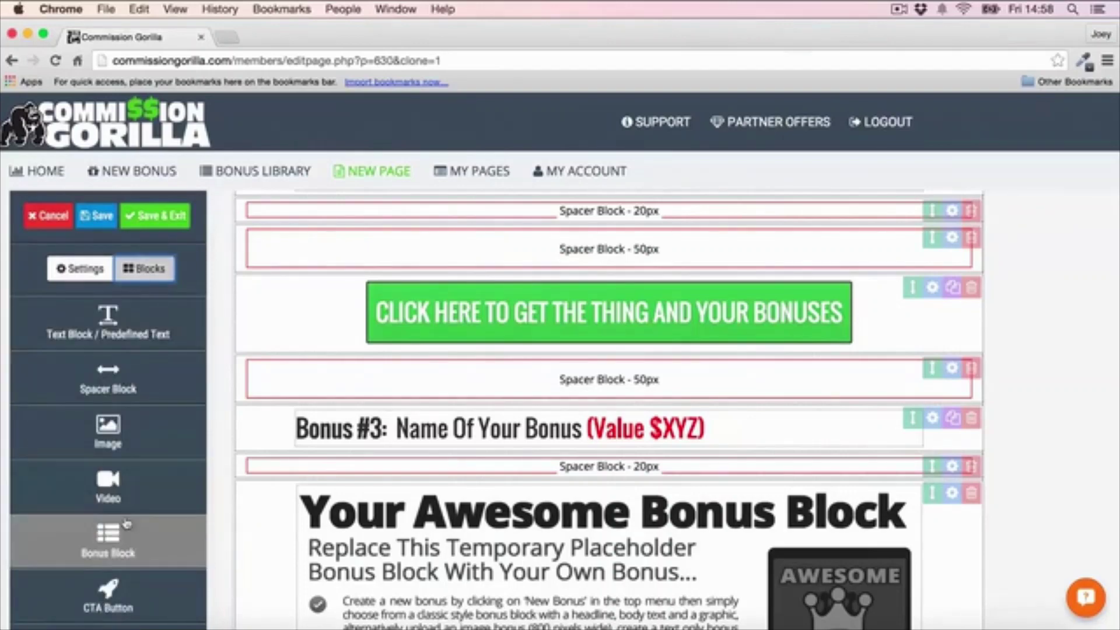
pyautogui.click(107, 540)
pyautogui.moveTo(932, 241); pyautogui.dragTo(914, 380)
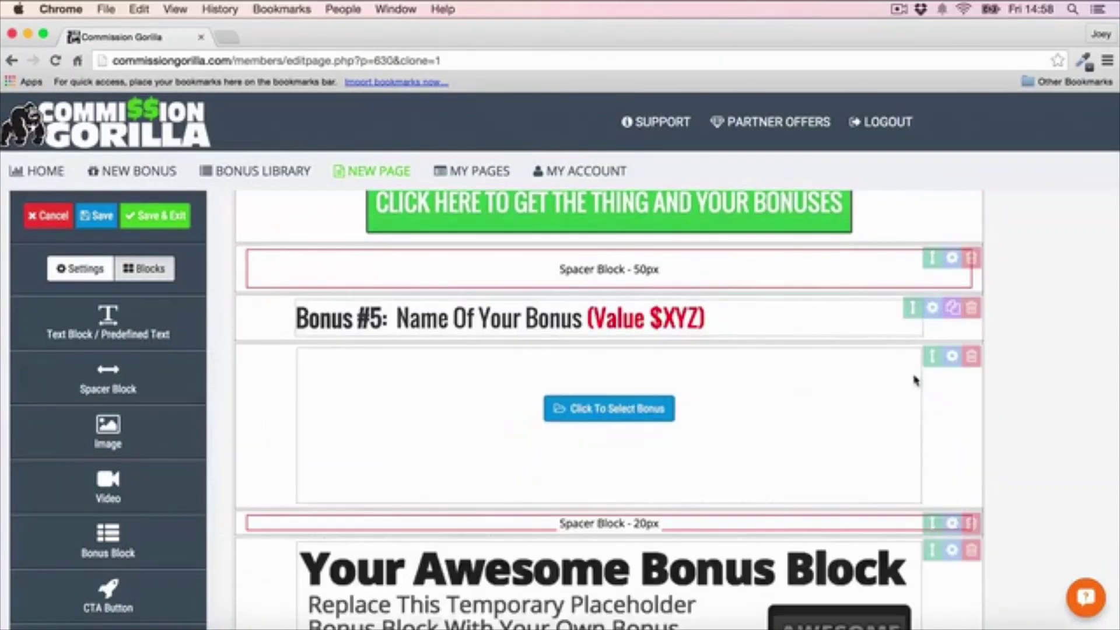
pyautogui.click(623, 411)
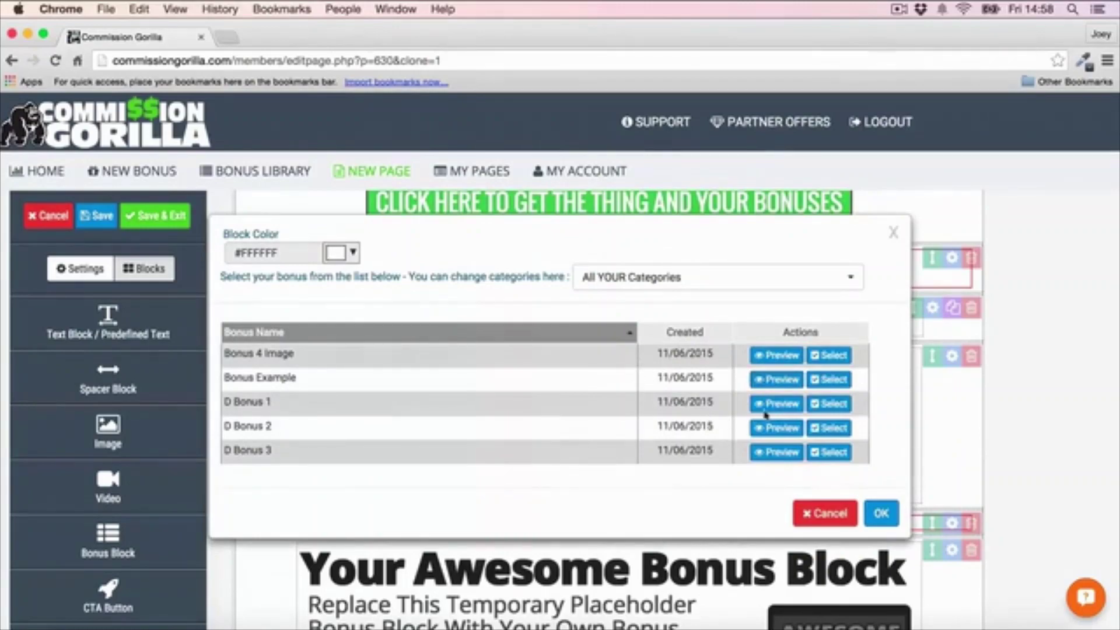
pyautogui.click(829, 380)
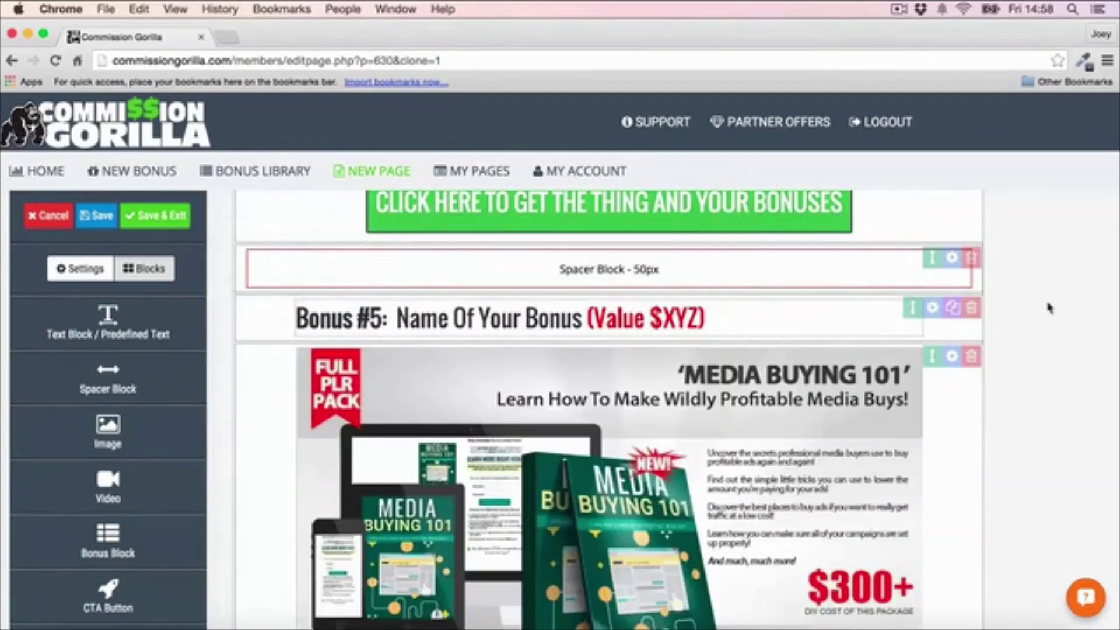
# - Leave the page editor for the account page and download the WordPress plugin offered under WordPress Integration
pyautogui.scroll(-6, 1044, 308)
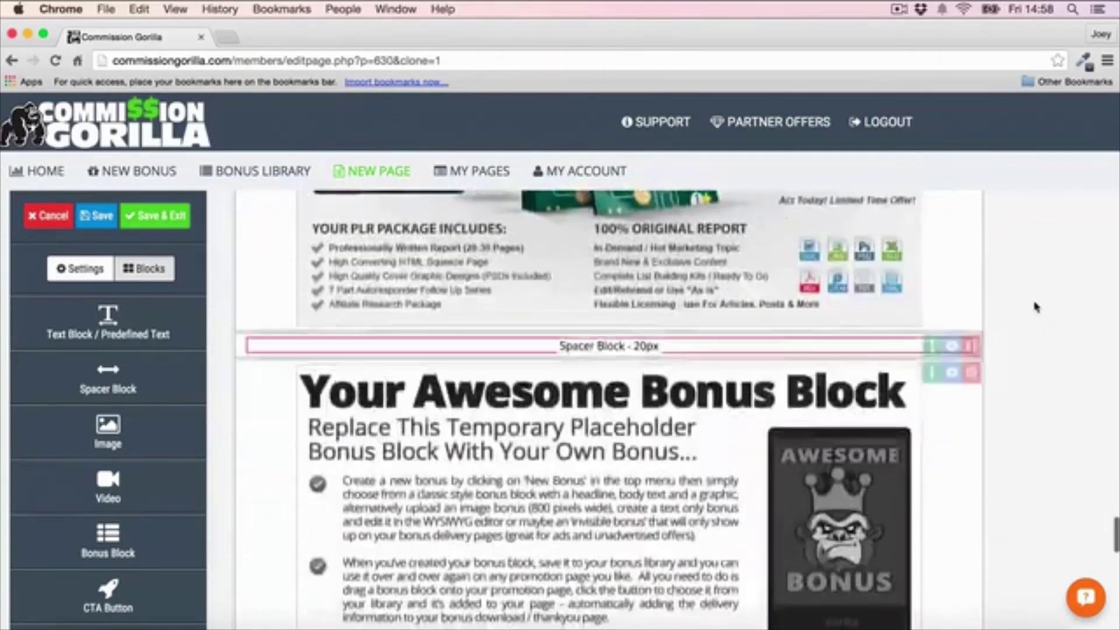
pyautogui.scroll(6, 1036, 308)
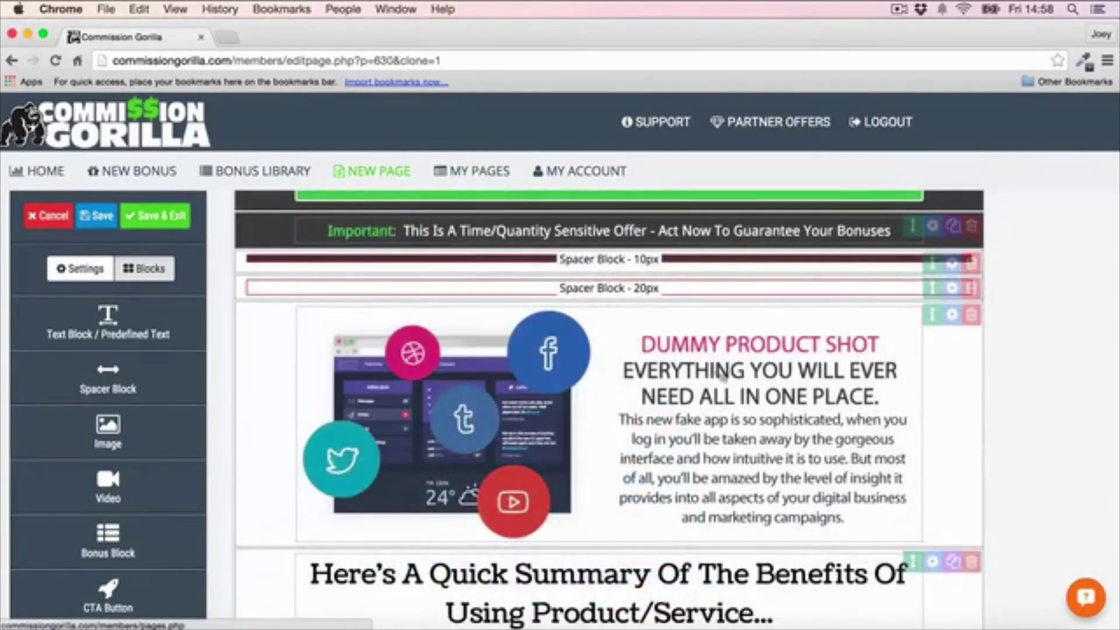
pyautogui.scroll(2, 723, 376)
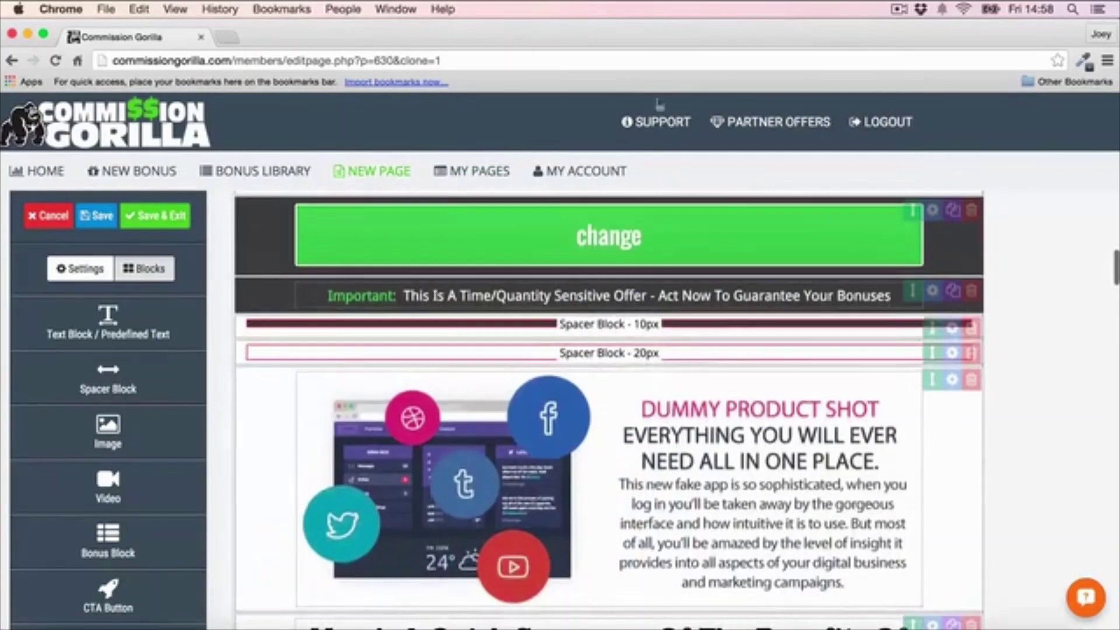
pyautogui.click(597, 175)
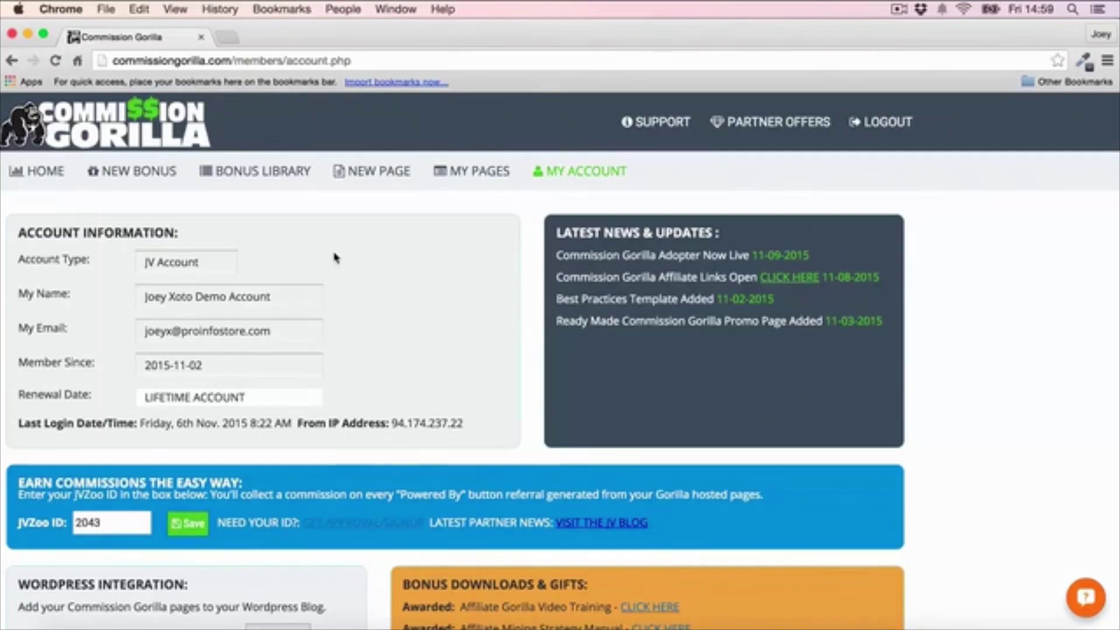
pyautogui.scroll(-5, 335, 258)
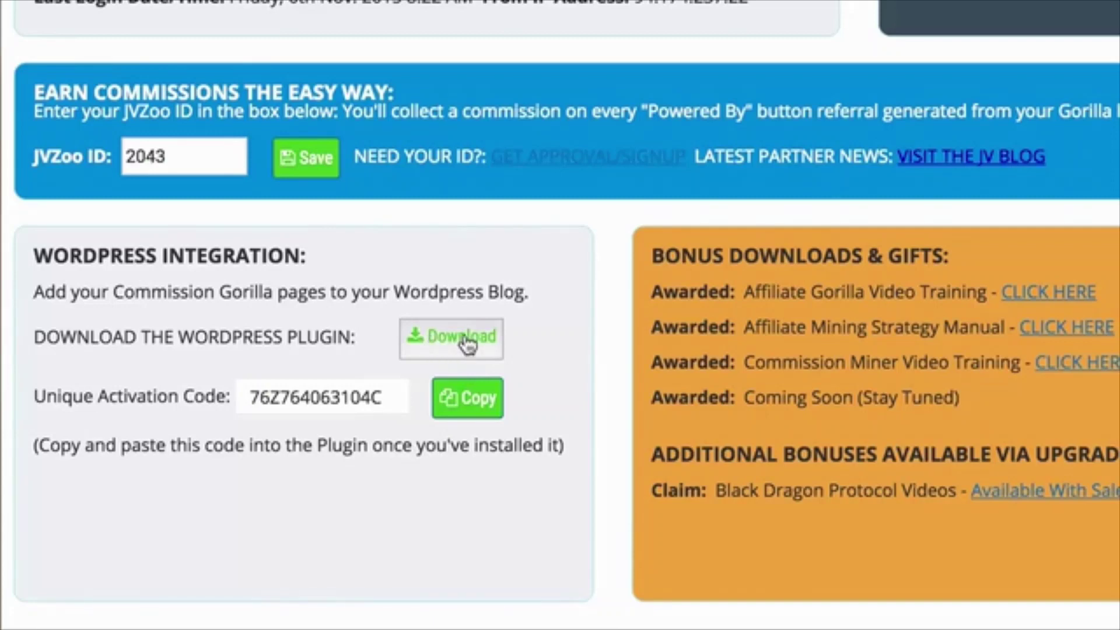
pyautogui.click(466, 344)
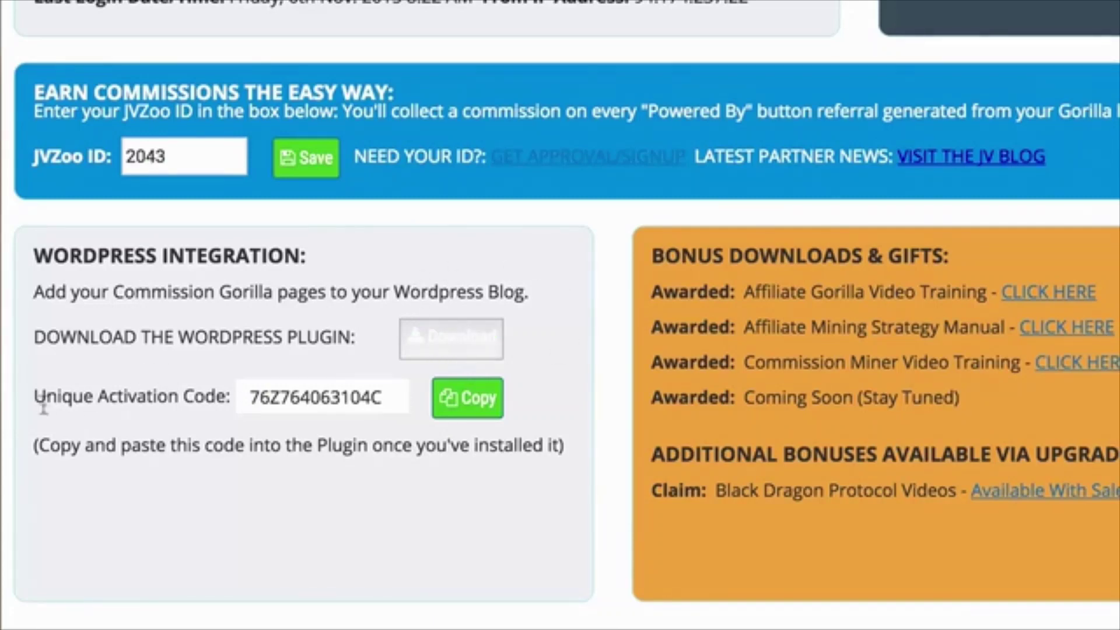